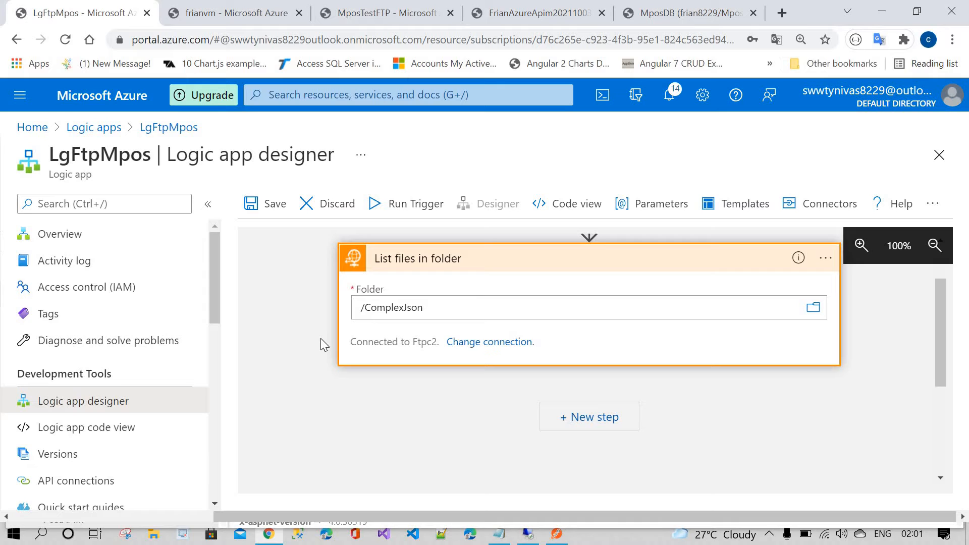
{"action": "scroll", "coordinate": [415, 339], "scroll_direction": "up", "scroll_amount": 2}
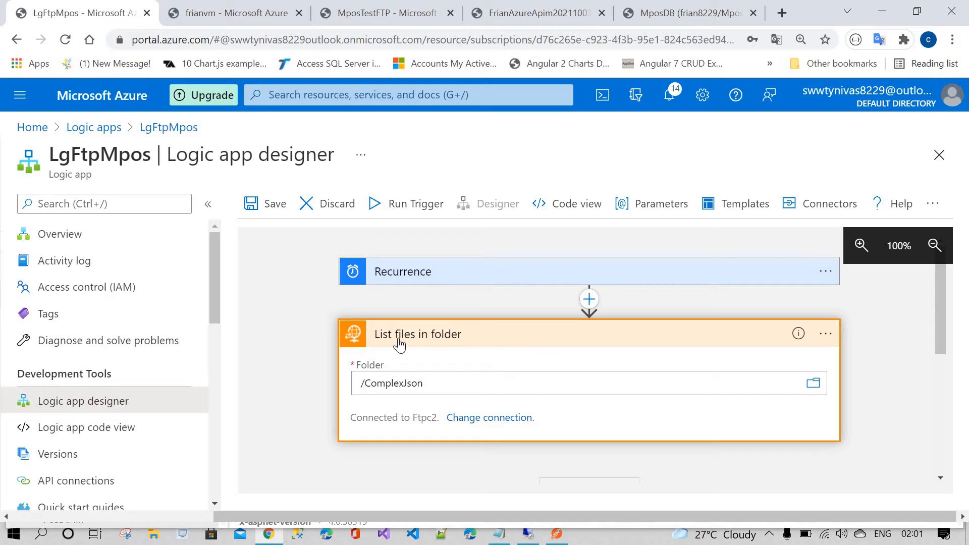
{"action": "left_click", "coordinate": [826, 333]}
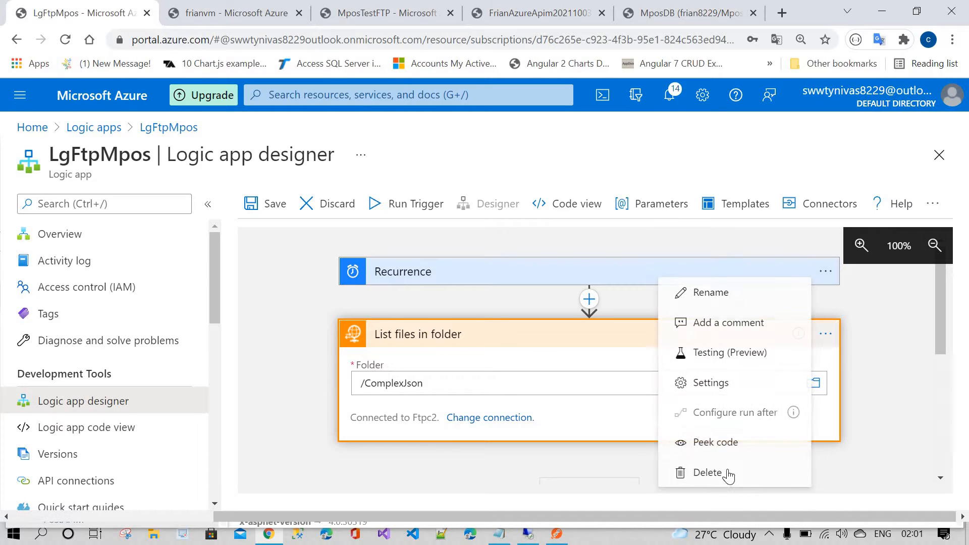
{"action": "left_click", "coordinate": [496, 419]}
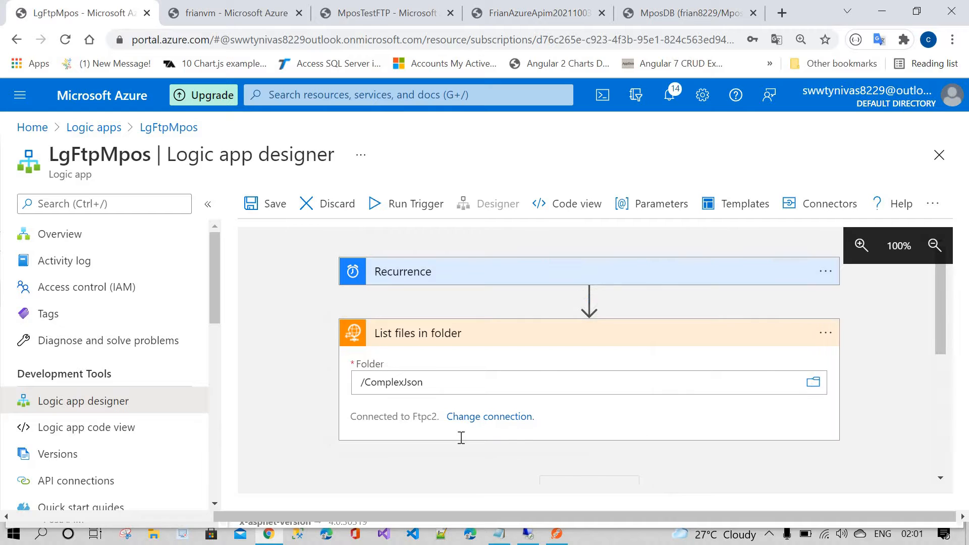
{"action": "scroll", "coordinate": [555, 431], "scroll_direction": "down", "scroll_amount": 3}
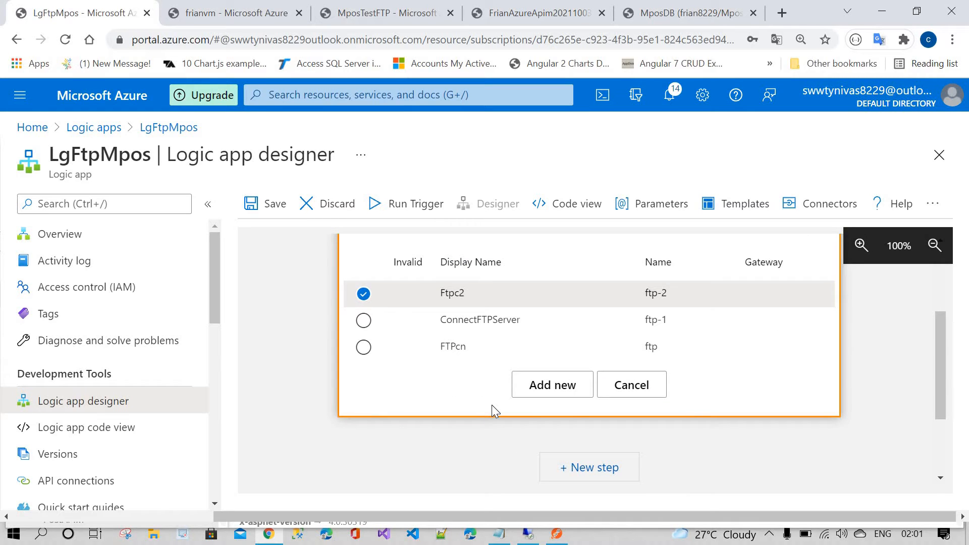
{"action": "scroll", "coordinate": [598, 427], "scroll_direction": "up", "scroll_amount": 2}
{"action": "left_click", "coordinate": [628, 460]}
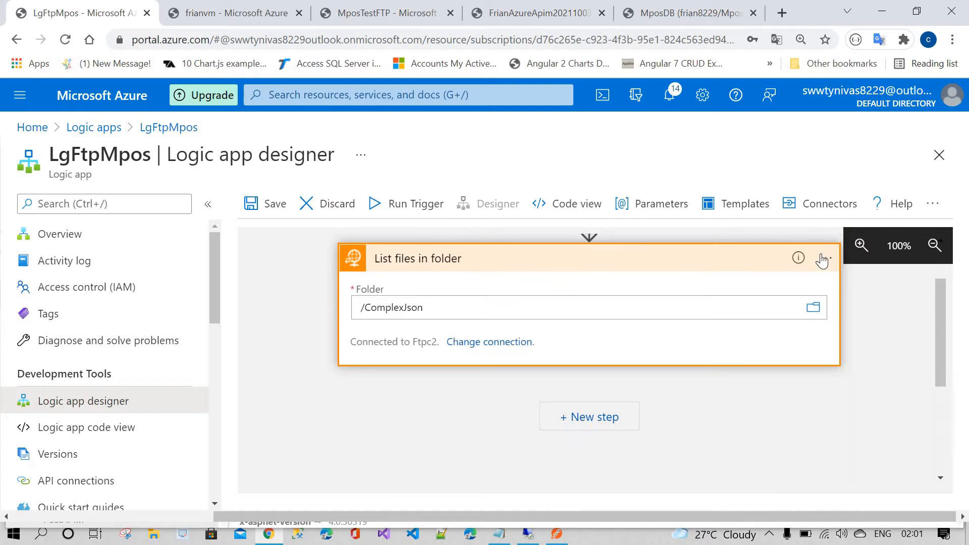
Step: Delete the existing List files in folder action from the workflow
{"action": "left_click", "coordinate": [823, 260]}
{"action": "left_click", "coordinate": [679, 437]}
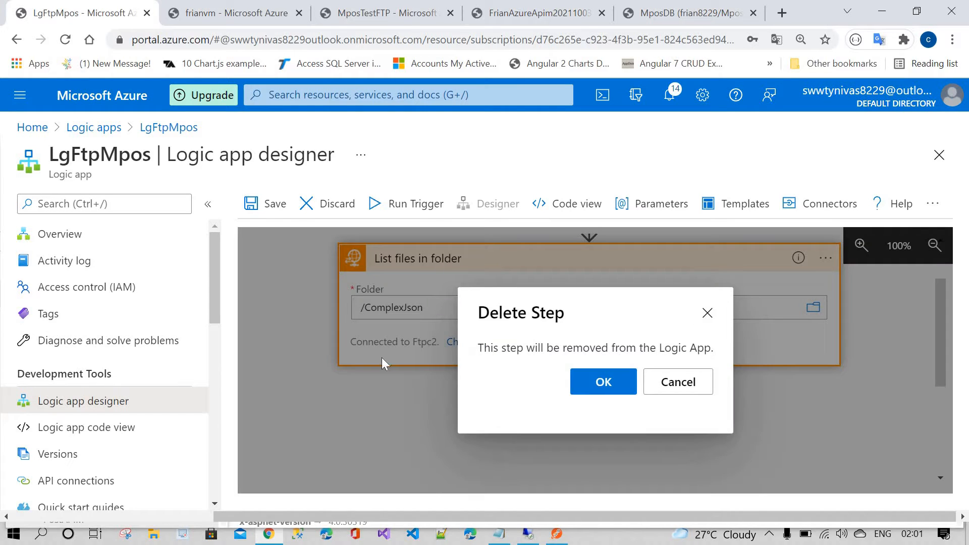
{"action": "left_click", "coordinate": [604, 382]}
Step: Add a new step below Recurrence and search the connectors and actions for FTP
{"action": "left_click", "coordinate": [585, 331]}
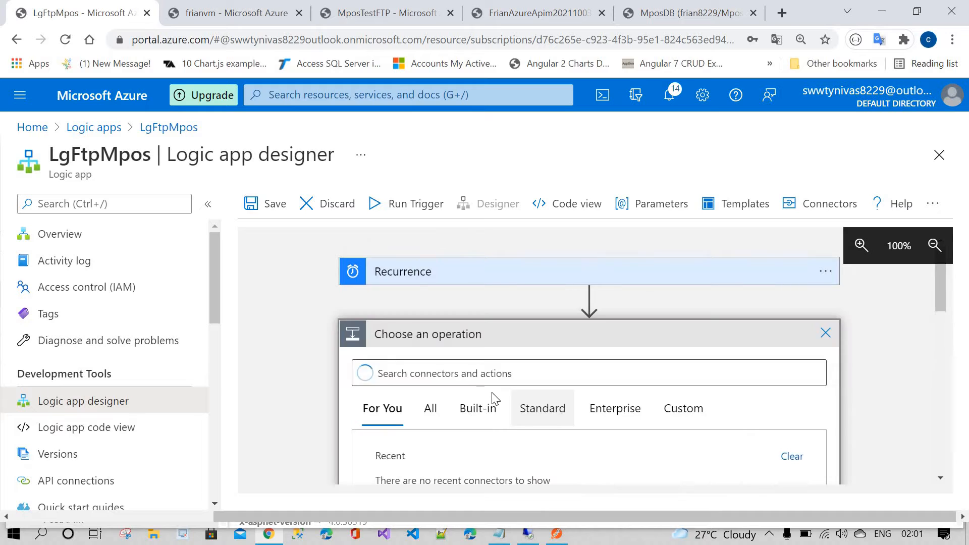
{"action": "scroll", "coordinate": [456, 345], "scroll_direction": "down", "scroll_amount": 2}
{"action": "scroll", "coordinate": [459, 298], "scroll_direction": "up", "scroll_amount": 1}
{"action": "left_click", "coordinate": [459, 298]}
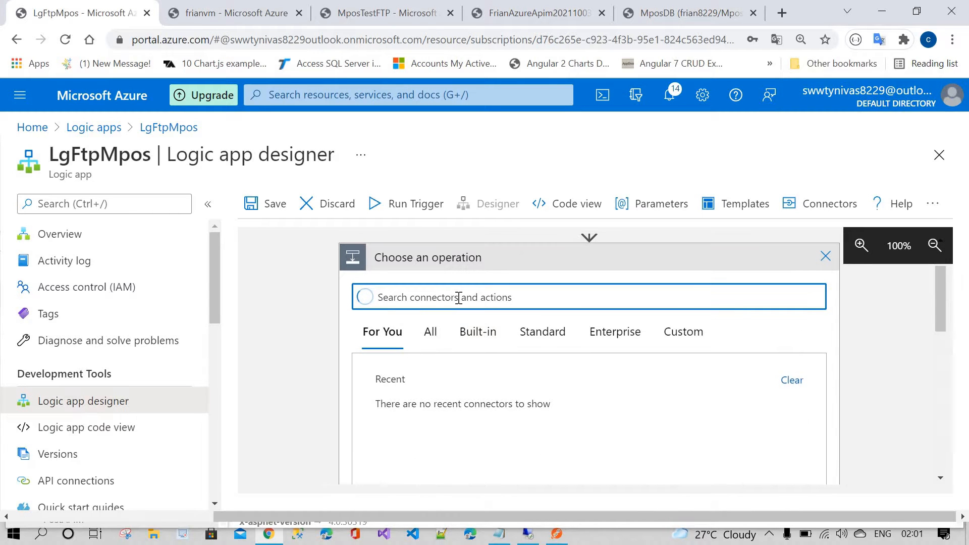
{"action": "type", "text": "FTP"}
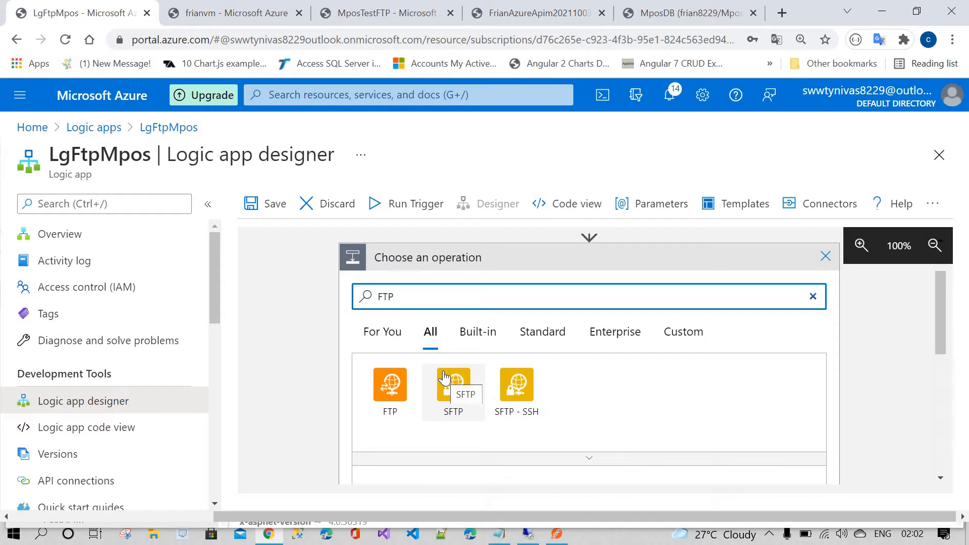
Step: Choose the FTP connector's List files in folder action
{"action": "left_click", "coordinate": [391, 388]}
{"action": "scroll", "coordinate": [451, 397], "scroll_direction": "down", "scroll_amount": 2}
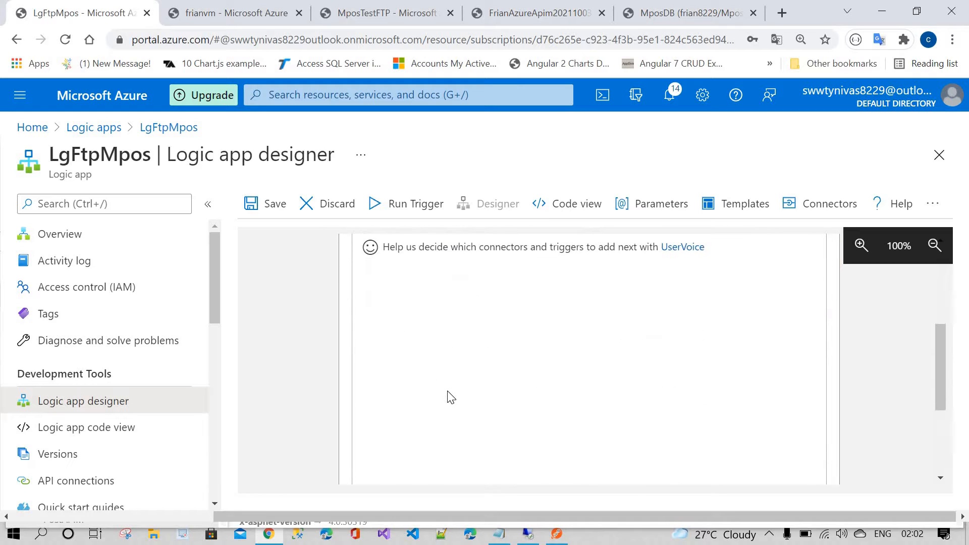
{"action": "scroll", "coordinate": [451, 397], "scroll_direction": "up", "scroll_amount": 3}
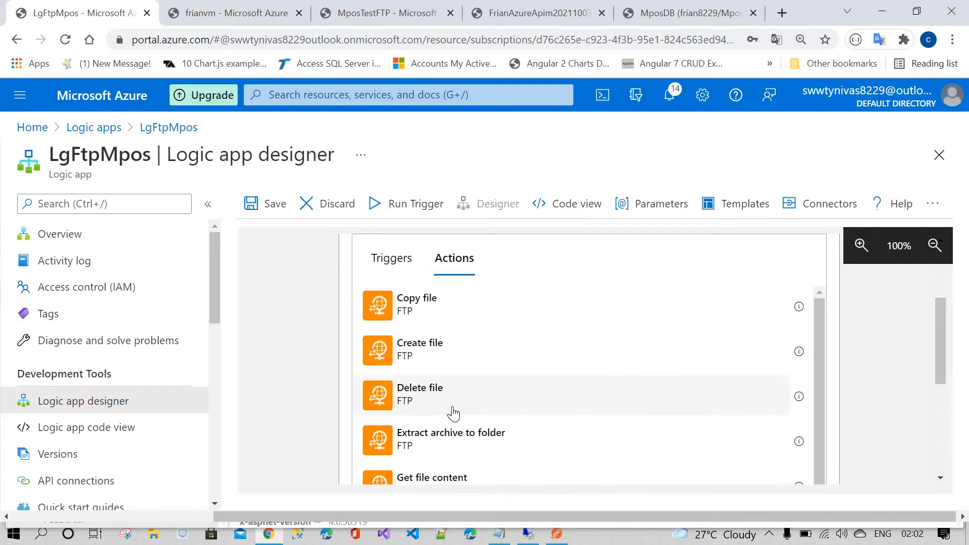
{"action": "scroll", "coordinate": [453, 413], "scroll_direction": "down", "scroll_amount": 3}
{"action": "scroll", "coordinate": [445, 438], "scroll_direction": "down", "scroll_amount": 3}
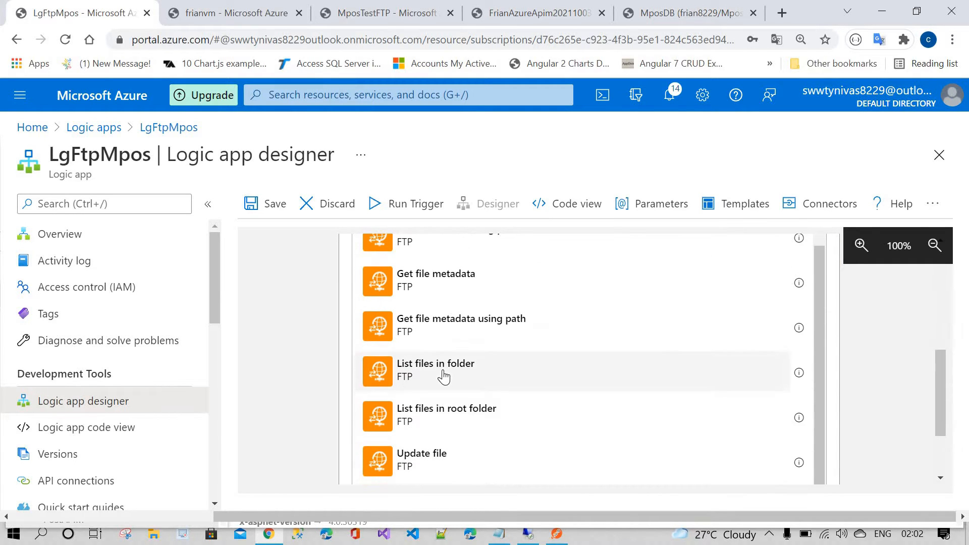
{"action": "left_click", "coordinate": [444, 376]}
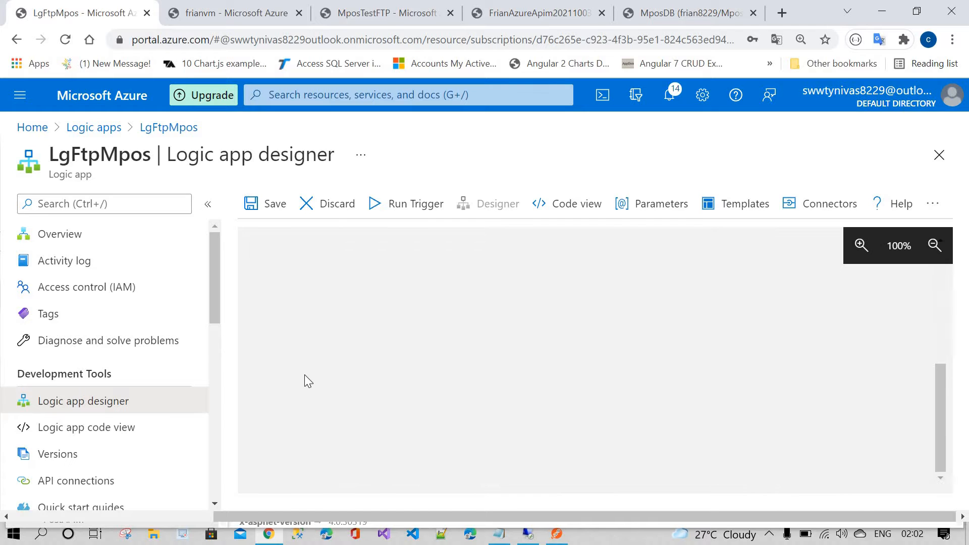
Step: Set the action's folder to /ComplexJson by browsing the FTP server's folders
{"action": "left_click", "coordinate": [776, 342]}
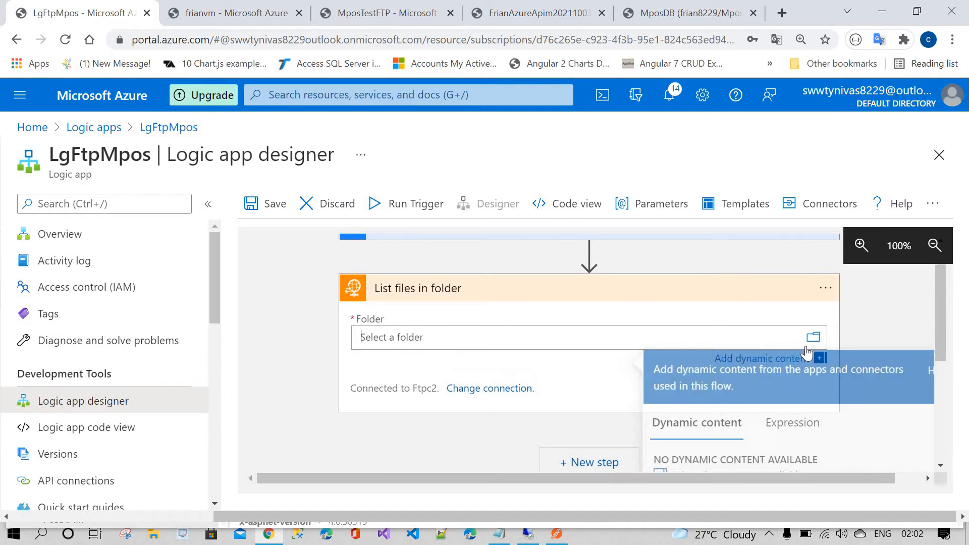
{"action": "scroll", "coordinate": [789, 392], "scroll_direction": "down", "scroll_amount": 3}
{"action": "scroll", "coordinate": [782, 331], "scroll_direction": "up", "scroll_amount": 3}
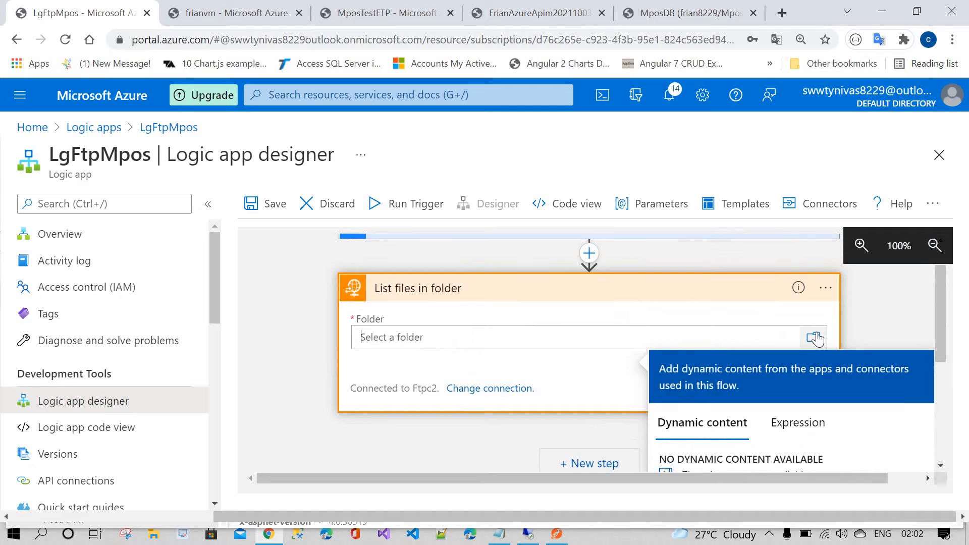
{"action": "left_click", "coordinate": [818, 339]}
{"action": "scroll", "coordinate": [820, 341], "scroll_direction": "down", "scroll_amount": 1}
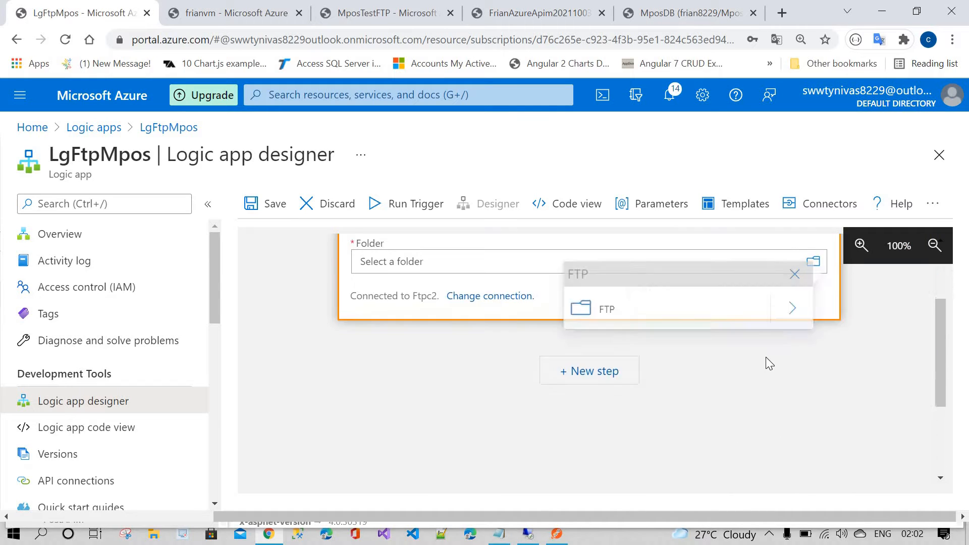
{"action": "scroll", "coordinate": [766, 357], "scroll_direction": "up", "scroll_amount": 1}
{"action": "left_click", "coordinate": [811, 341]}
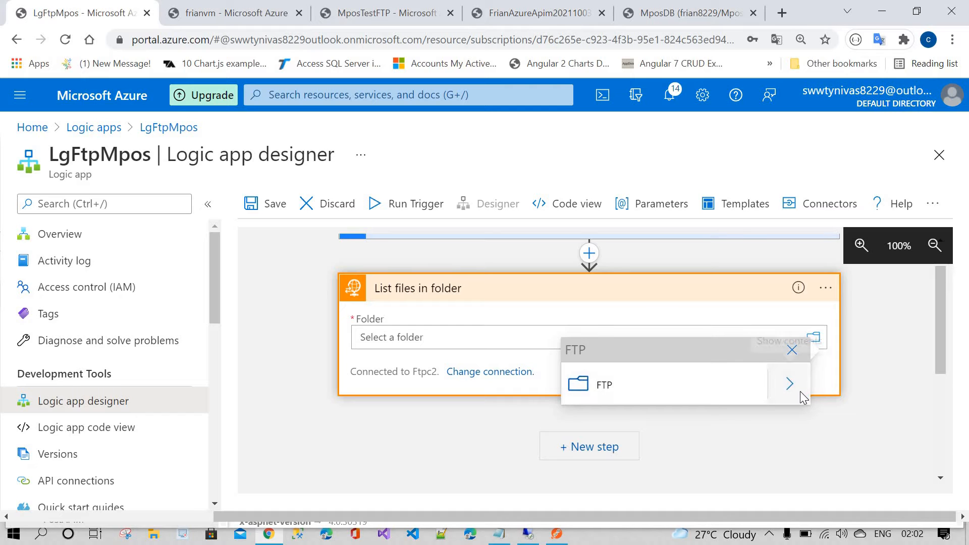
{"action": "left_click", "coordinate": [800, 389]}
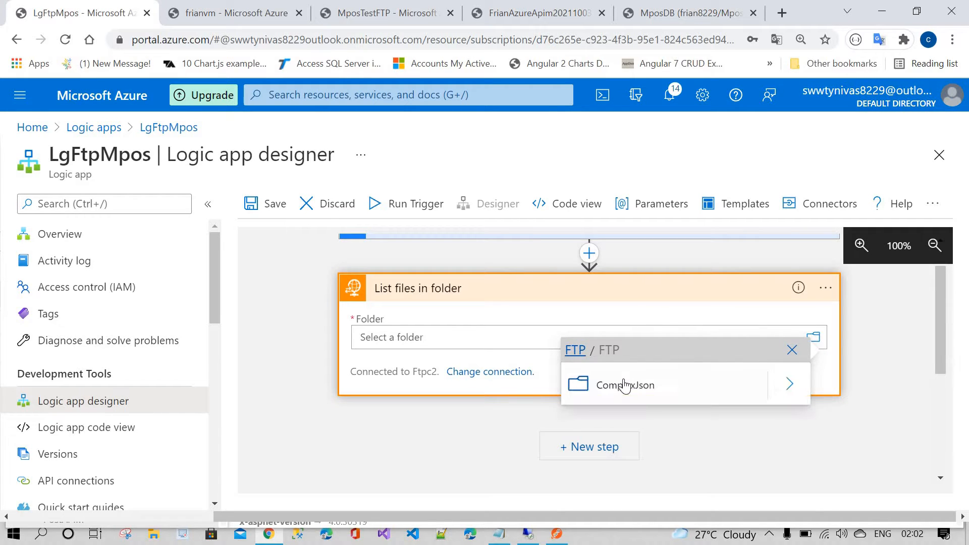
{"action": "left_click", "coordinate": [625, 384]}
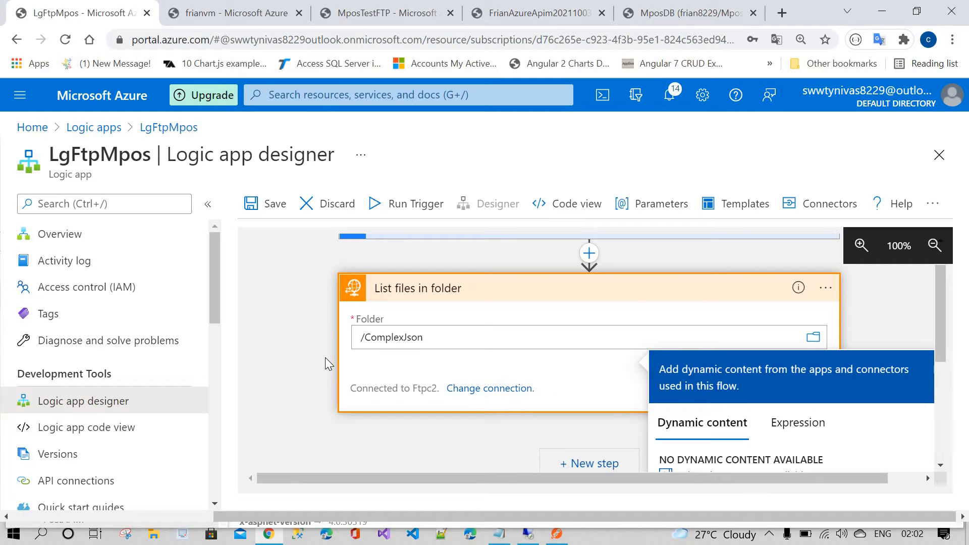
Step: Add a Control For each loop as the next step
{"action": "scroll", "coordinate": [325, 357], "scroll_direction": "down", "scroll_amount": 1}
{"action": "scroll", "coordinate": [325, 357], "scroll_direction": "up", "scroll_amount": 1}
{"action": "scroll", "coordinate": [325, 357], "scroll_direction": "down", "scroll_amount": 2}
{"action": "scroll", "coordinate": [572, 383], "scroll_direction": "up", "scroll_amount": 2}
{"action": "left_click", "coordinate": [581, 389]}
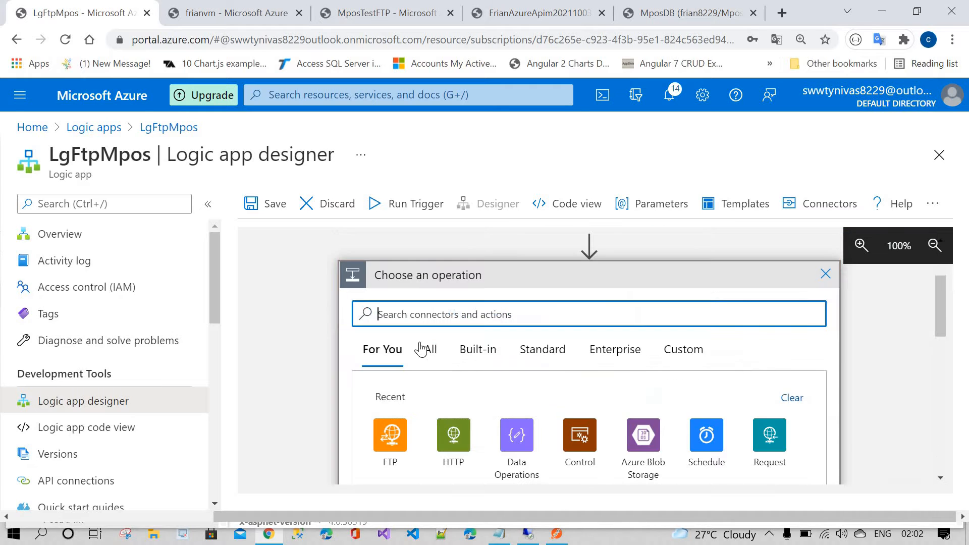
{"action": "left_click", "coordinate": [580, 441]}
{"action": "scroll", "coordinate": [427, 372], "scroll_direction": "down", "scroll_amount": 1}
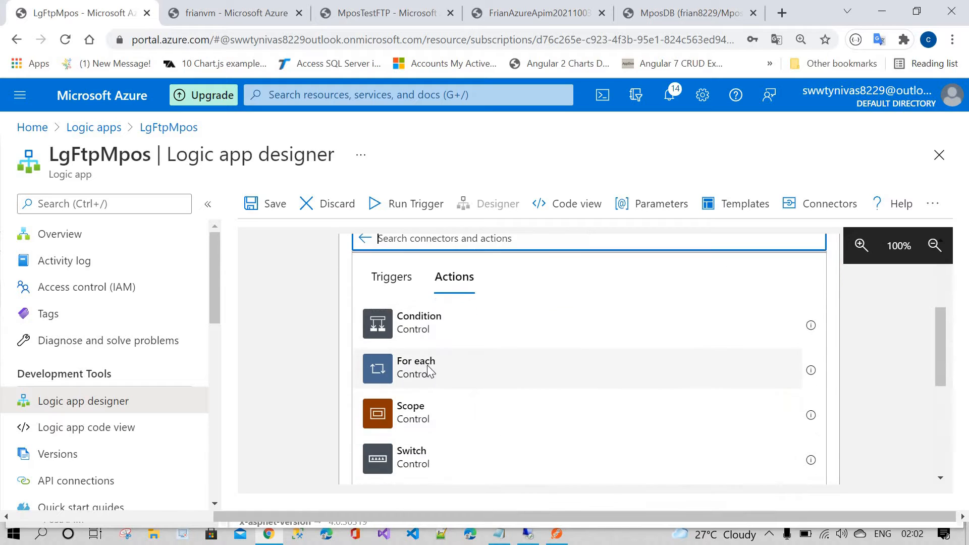
{"action": "left_click", "coordinate": [431, 372]}
Step: Set the For each loop's input to the Body output of List files in folder
{"action": "scroll", "coordinate": [384, 348], "scroll_direction": "up", "scroll_amount": 3}
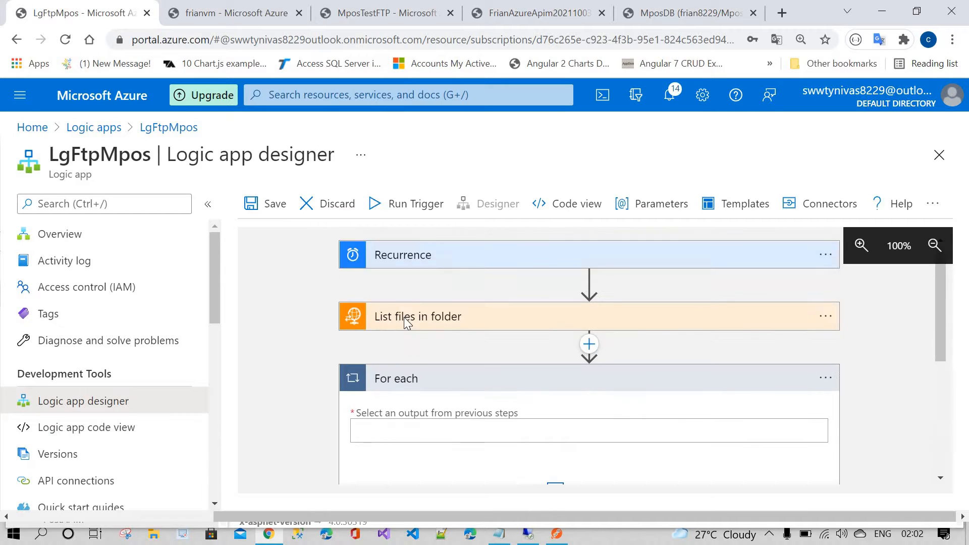
{"action": "scroll", "coordinate": [404, 315], "scroll_direction": "down", "scroll_amount": 3}
{"action": "left_click", "coordinate": [407, 298]}
{"action": "scroll", "coordinate": [718, 402], "scroll_direction": "down", "scroll_amount": 3}
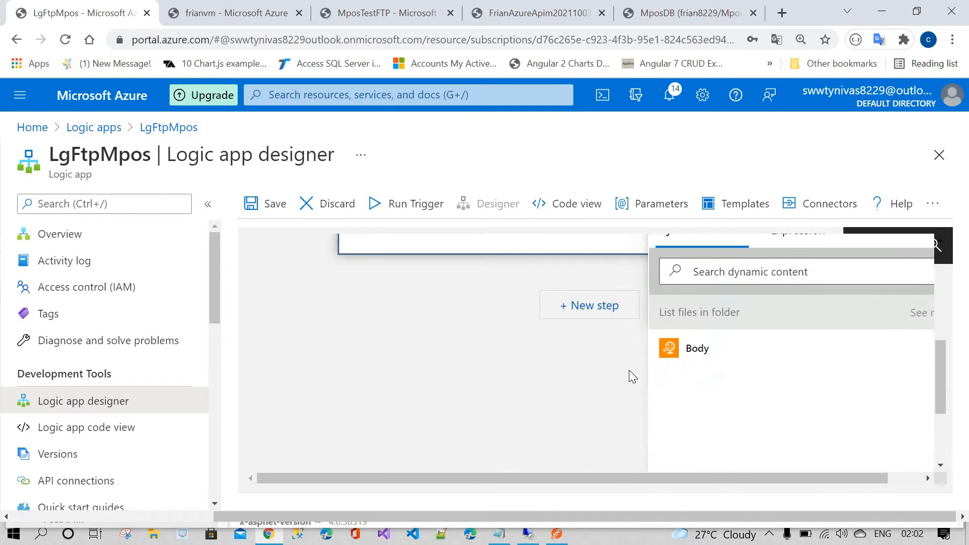
{"action": "scroll", "coordinate": [591, 384], "scroll_direction": "up", "scroll_amount": 3}
{"action": "scroll", "coordinate": [714, 478], "scroll_direction": "down", "scroll_amount": 3}
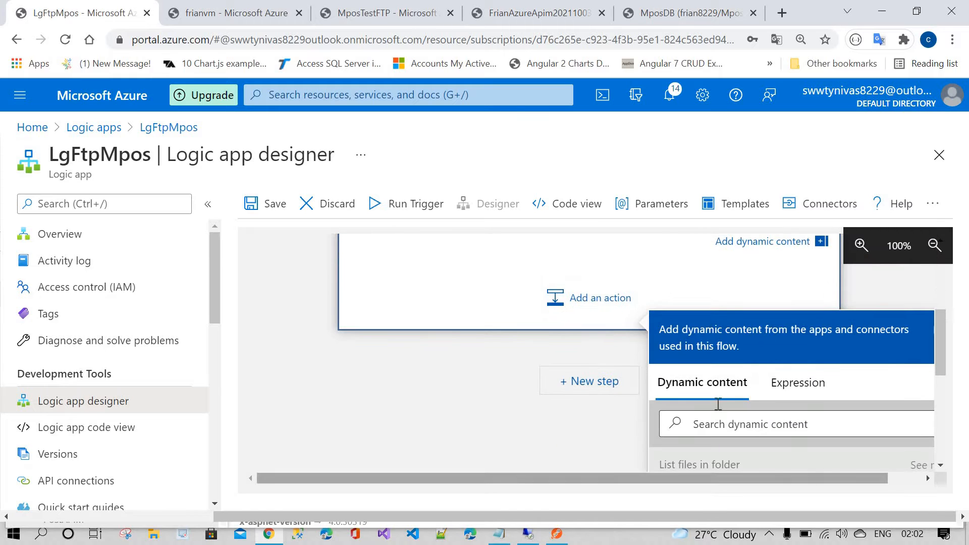
{"action": "left_click", "coordinate": [705, 441]}
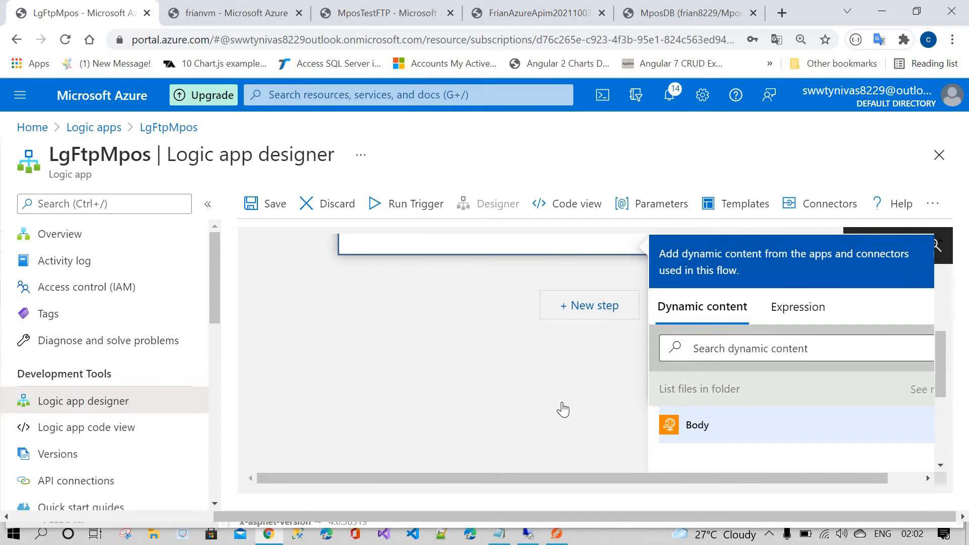
{"action": "scroll", "coordinate": [505, 409], "scroll_direction": "up", "scroll_amount": 6}
{"action": "scroll", "coordinate": [430, 344], "scroll_direction": "down", "scroll_amount": 3}
{"action": "scroll", "coordinate": [431, 343], "scroll_direction": "up", "scroll_amount": 2}
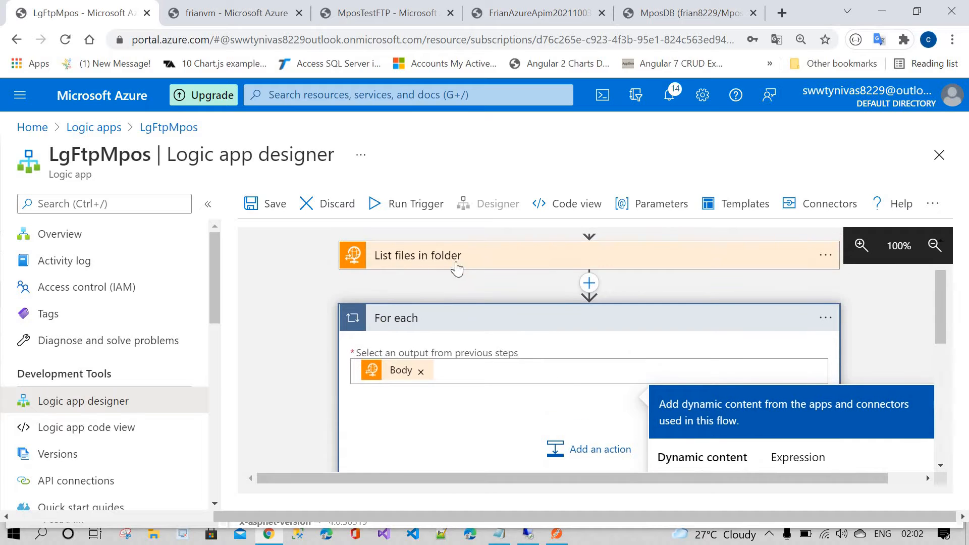
Step: Add an FTP Get file content action inside the For each loop
{"action": "scroll", "coordinate": [572, 384], "scroll_direction": "down", "scroll_amount": 2}
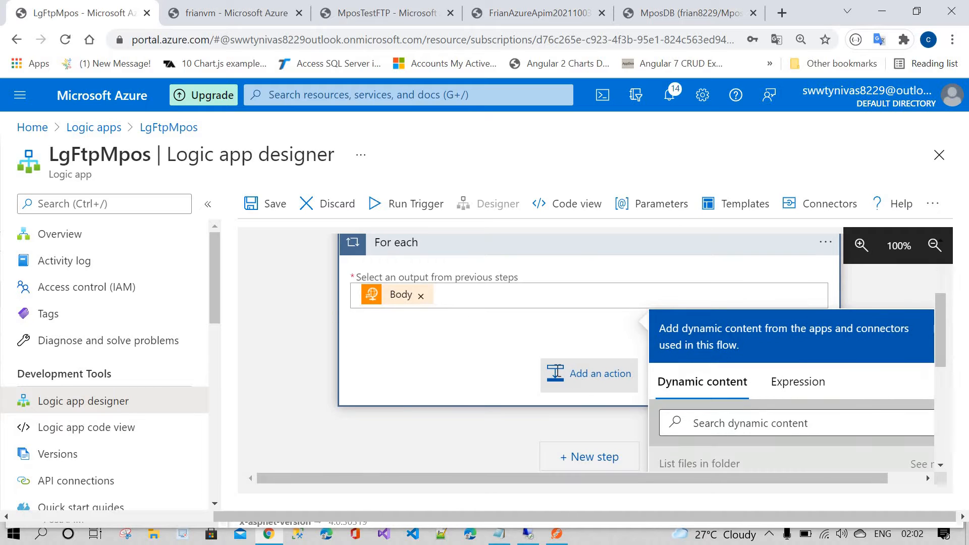
{"action": "left_click", "coordinate": [559, 371]}
{"action": "scroll", "coordinate": [530, 379], "scroll_direction": "down", "scroll_amount": 1}
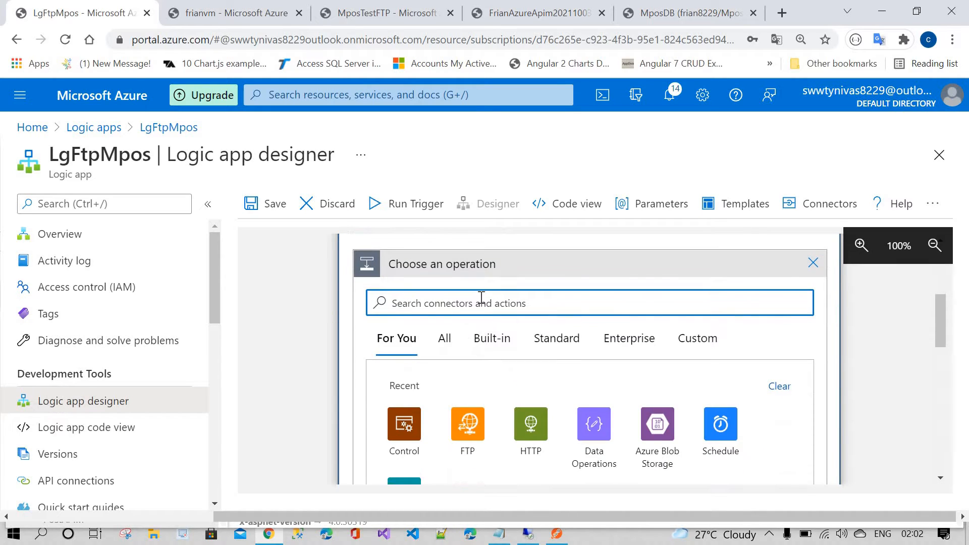
{"action": "left_click", "coordinate": [467, 422]}
{"action": "scroll", "coordinate": [495, 387], "scroll_direction": "down", "scroll_amount": 2}
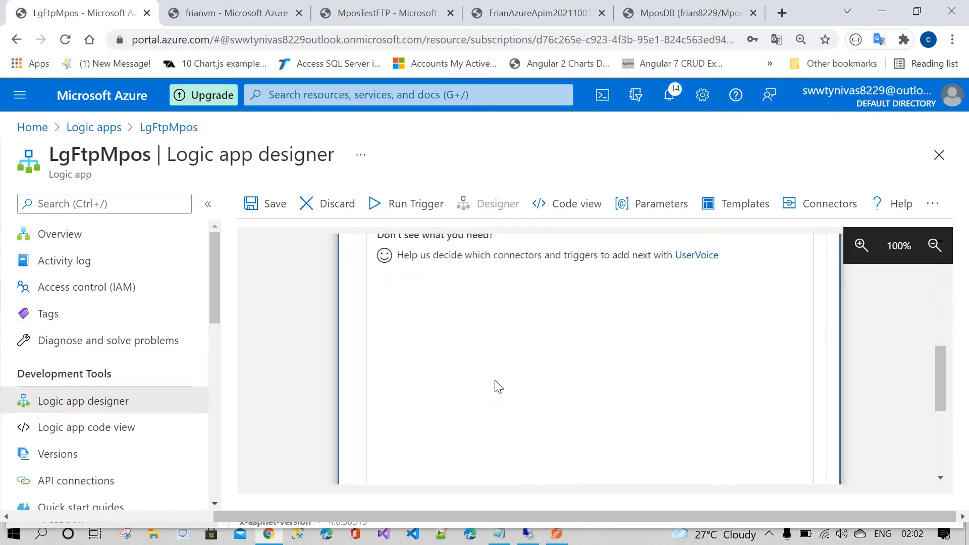
{"action": "scroll", "coordinate": [492, 383], "scroll_direction": "down", "scroll_amount": 2}
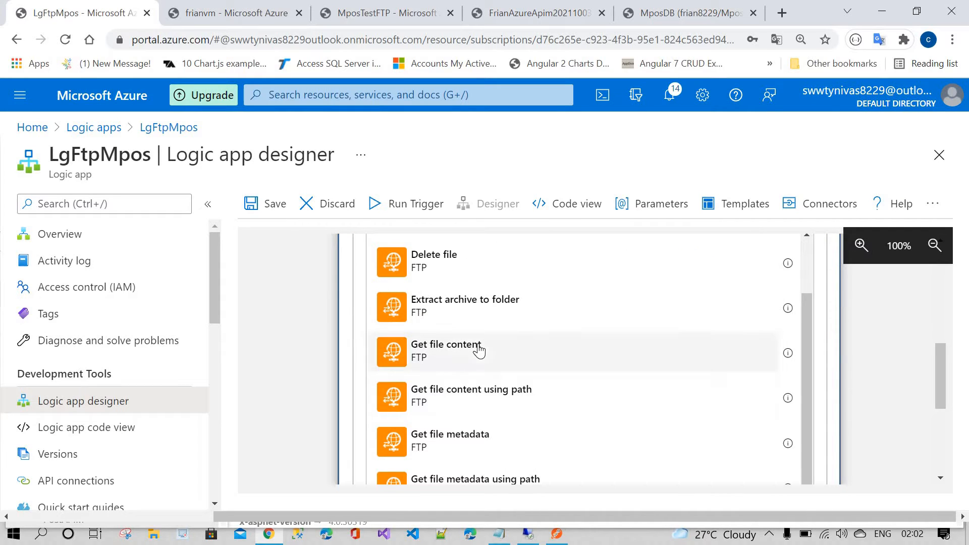
{"action": "left_click", "coordinate": [479, 350]}
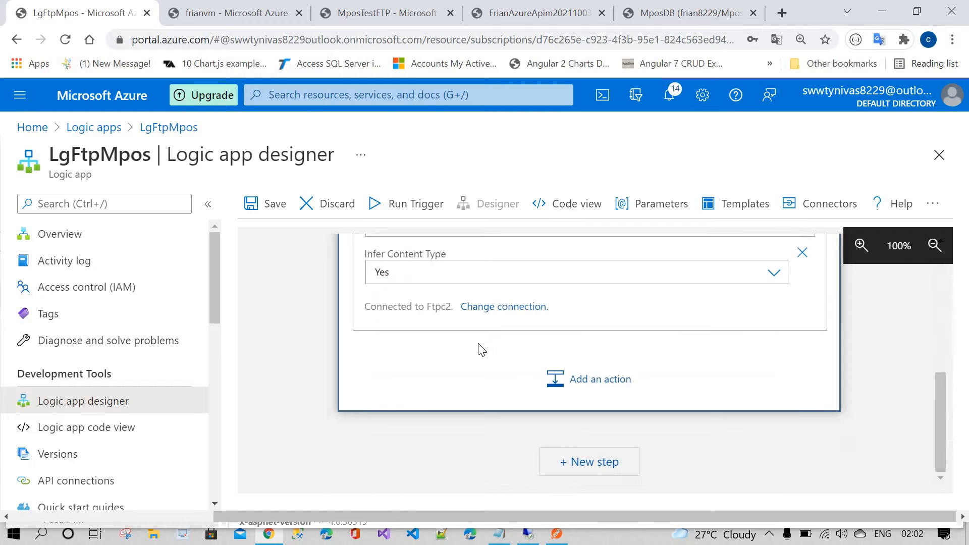
Step: Set the Get file content action's File to the Path dynamic content of each listed file
{"action": "left_click", "coordinate": [525, 384]}
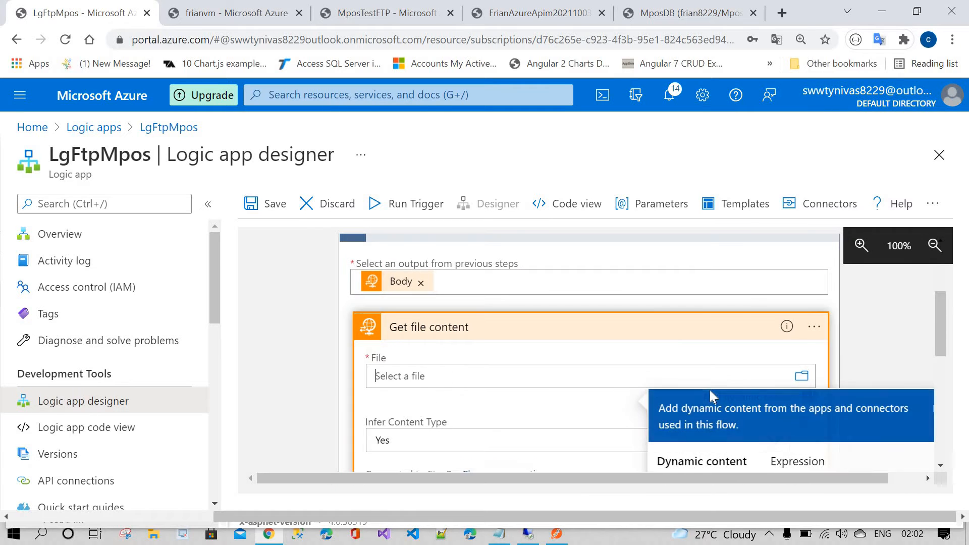
{"action": "scroll", "coordinate": [711, 397], "scroll_direction": "down", "scroll_amount": 5}
{"action": "scroll", "coordinate": [712, 434], "scroll_direction": "down", "scroll_amount": 3}
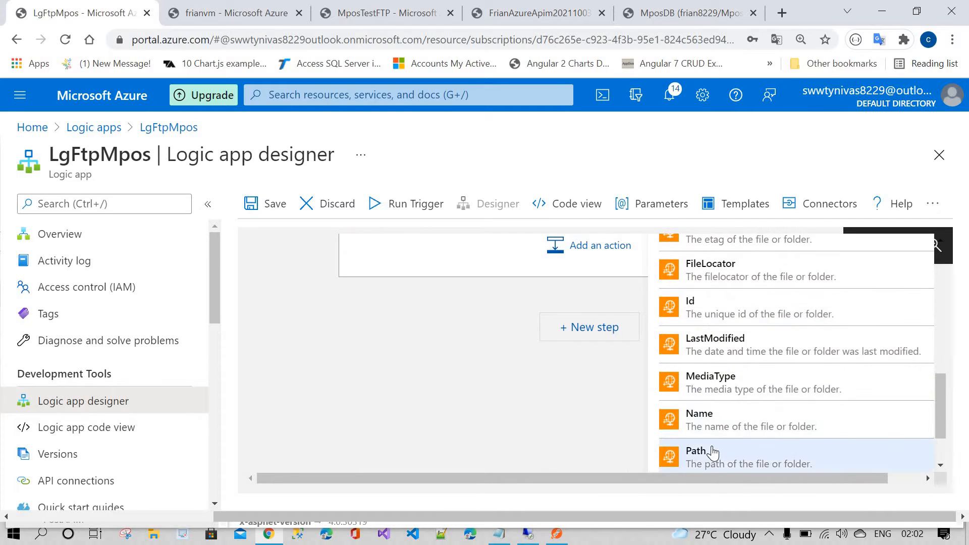
{"action": "scroll", "coordinate": [486, 363], "scroll_direction": "up", "scroll_amount": 5}
{"action": "scroll", "coordinate": [488, 364], "scroll_direction": "up", "scroll_amount": 2}
{"action": "scroll", "coordinate": [691, 394], "scroll_direction": "down", "scroll_amount": 7}
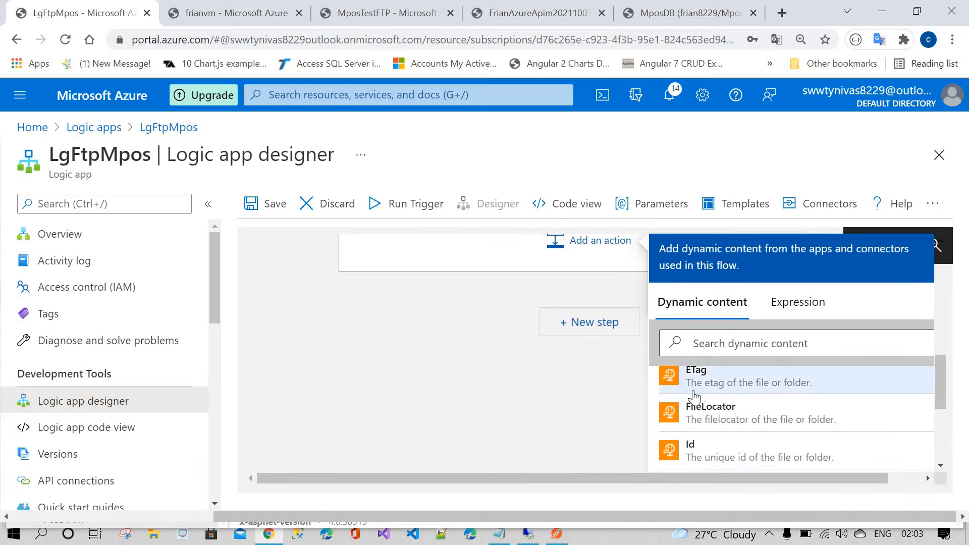
{"action": "scroll", "coordinate": [494, 393], "scroll_direction": "up", "scroll_amount": 3}
{"action": "scroll", "coordinate": [494, 393], "scroll_direction": "up", "scroll_amount": 8}
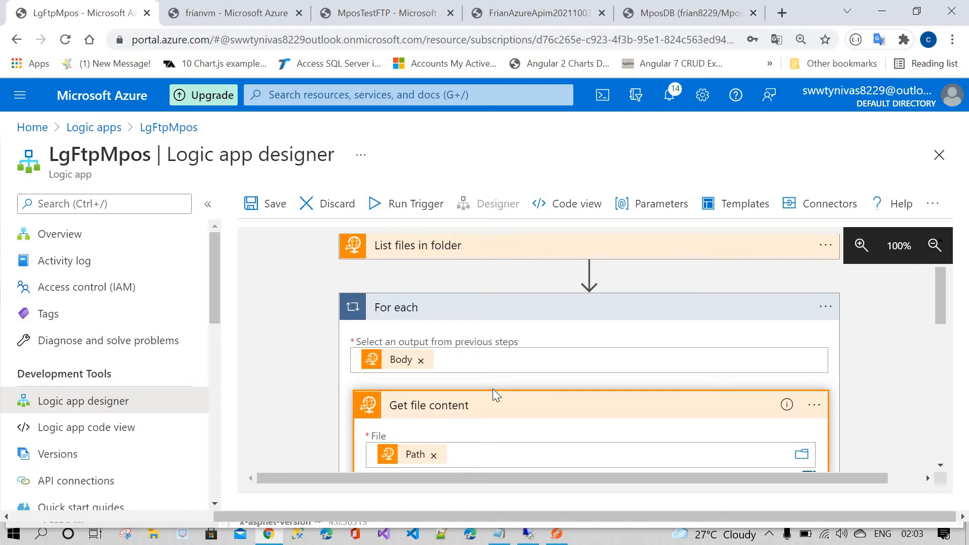
Step: Open and inspect the Products JSON file in the remote server's FtpTests\ComplexJson folder
{"action": "scroll", "coordinate": [493, 389], "scroll_direction": "up", "scroll_amount": 2}
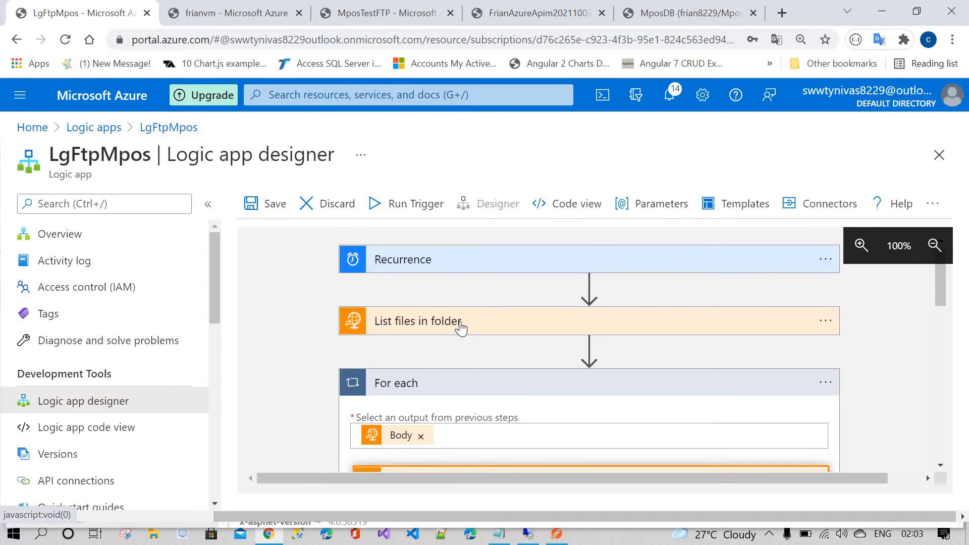
{"action": "scroll", "coordinate": [461, 328], "scroll_direction": "down", "scroll_amount": 4}
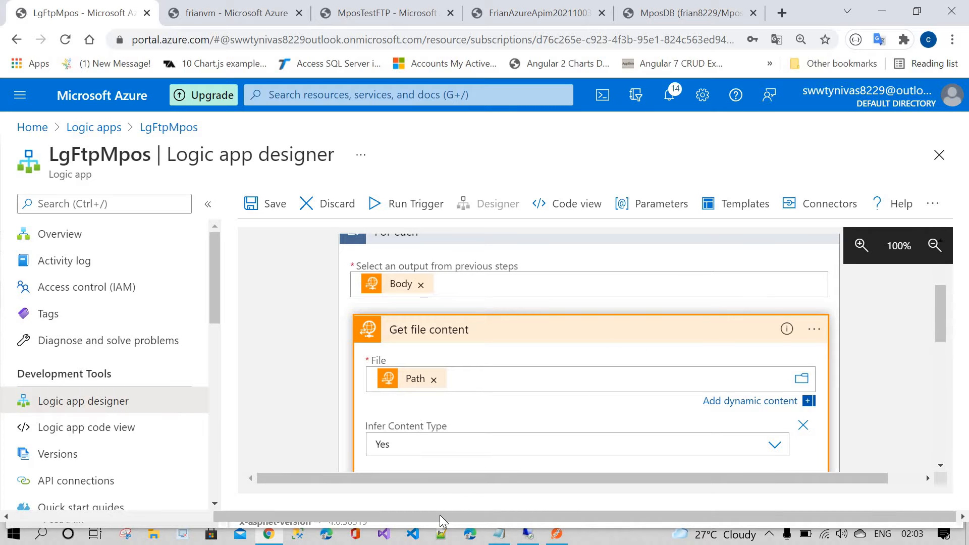
{"action": "scroll", "coordinate": [442, 475], "scroll_direction": "down", "scroll_amount": 3}
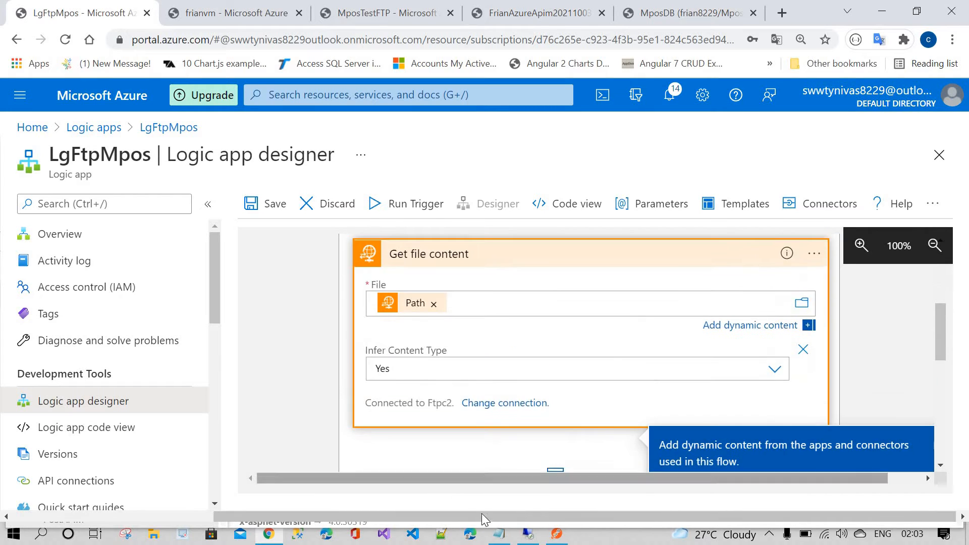
{"action": "left_click", "coordinate": [526, 536]}
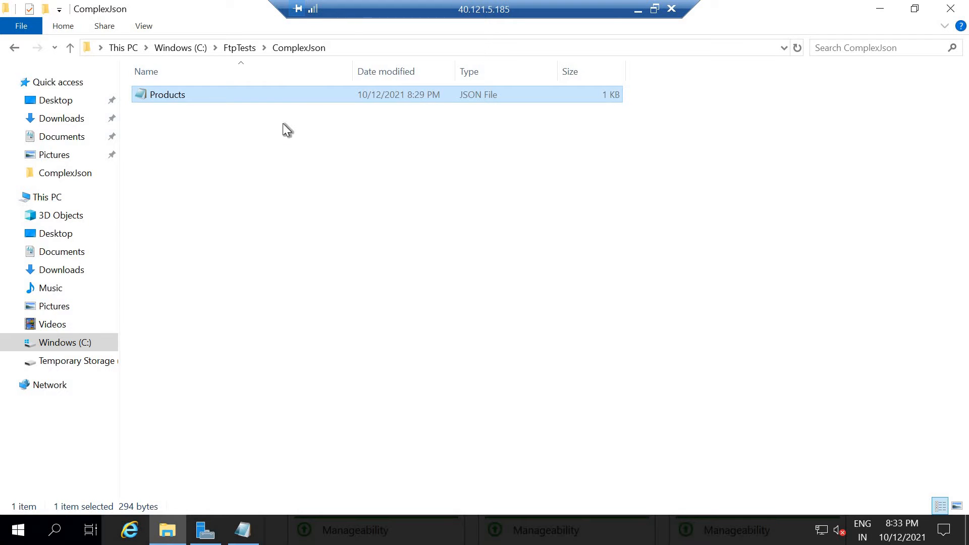
{"action": "left_click", "coordinate": [250, 51]}
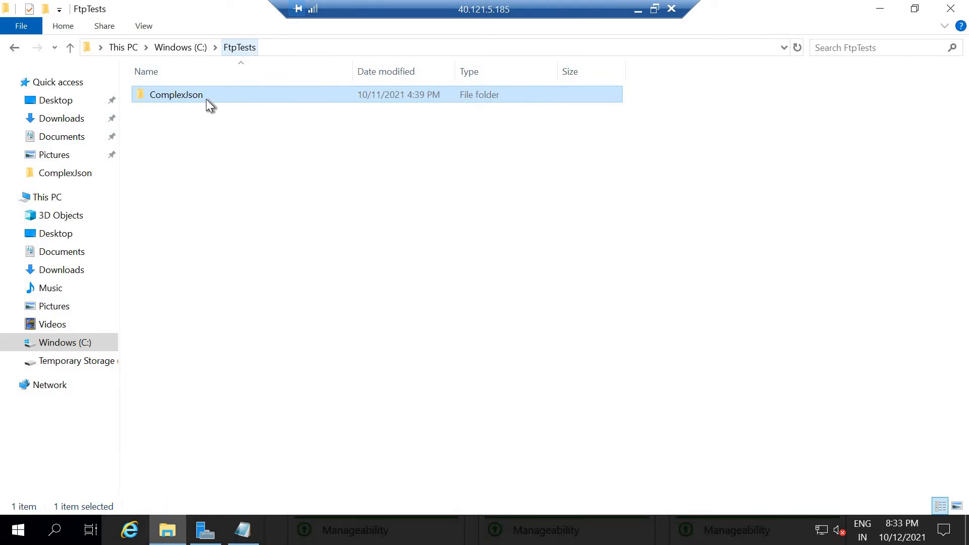
{"action": "double_click", "coordinate": [224, 97]}
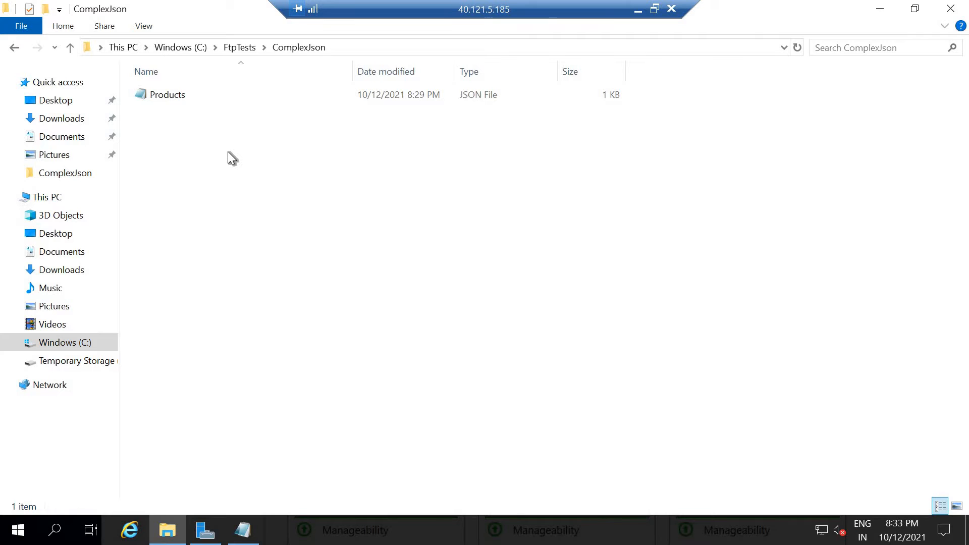
{"action": "left_click", "coordinate": [213, 95]}
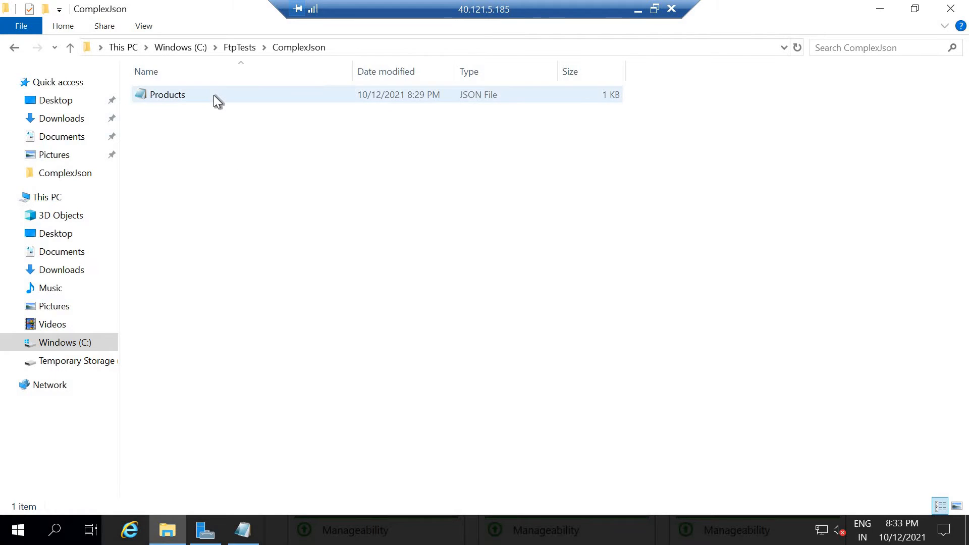
{"action": "double_click", "coordinate": [214, 95]}
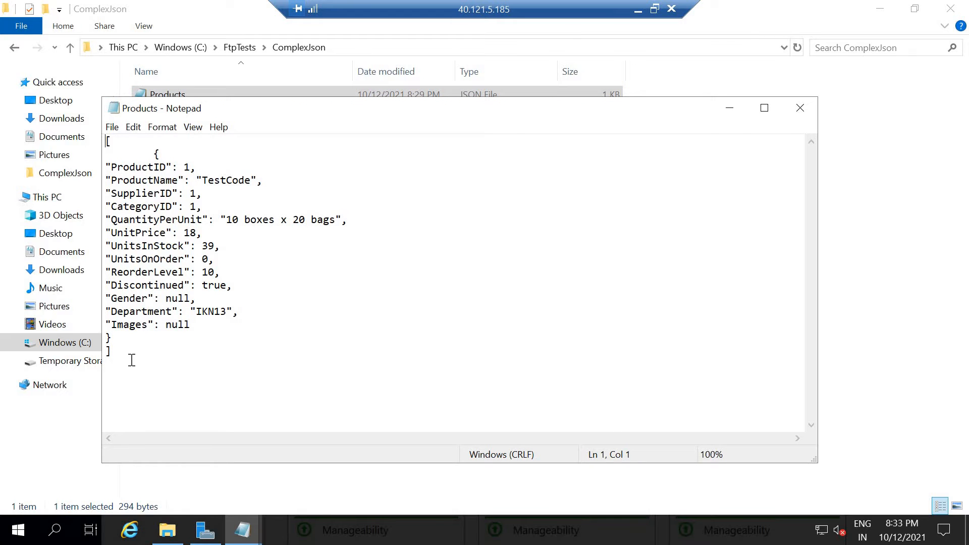
{"action": "left_click_drag", "start_coordinate": [80, 294], "coordinate": [64, 116]}
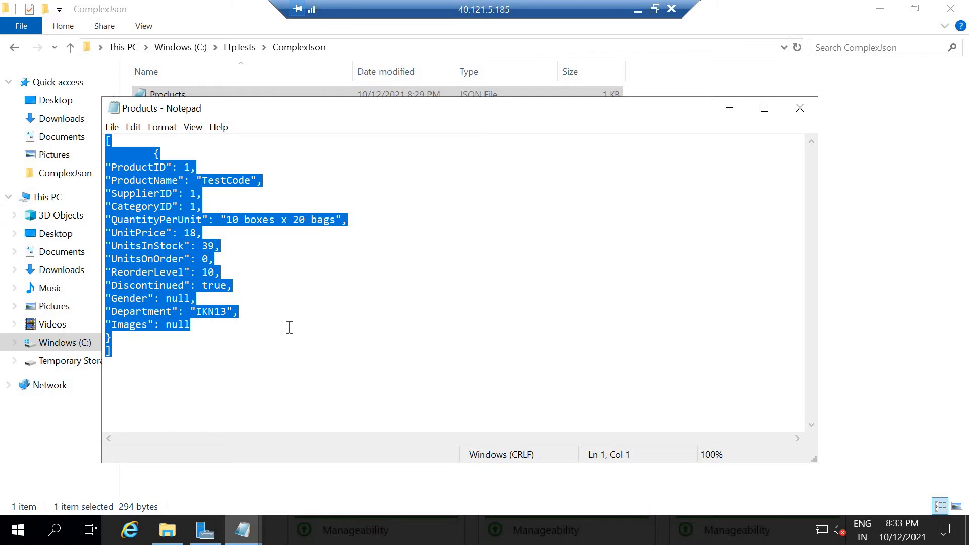
{"action": "left_click", "coordinate": [801, 113]}
{"action": "right_click", "coordinate": [210, 96]}
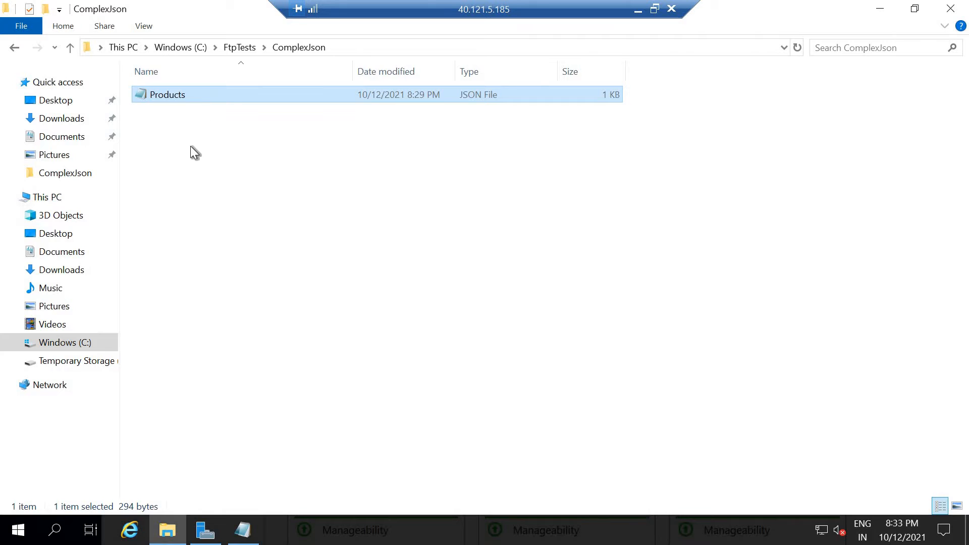
{"action": "left_click", "coordinate": [177, 191]}
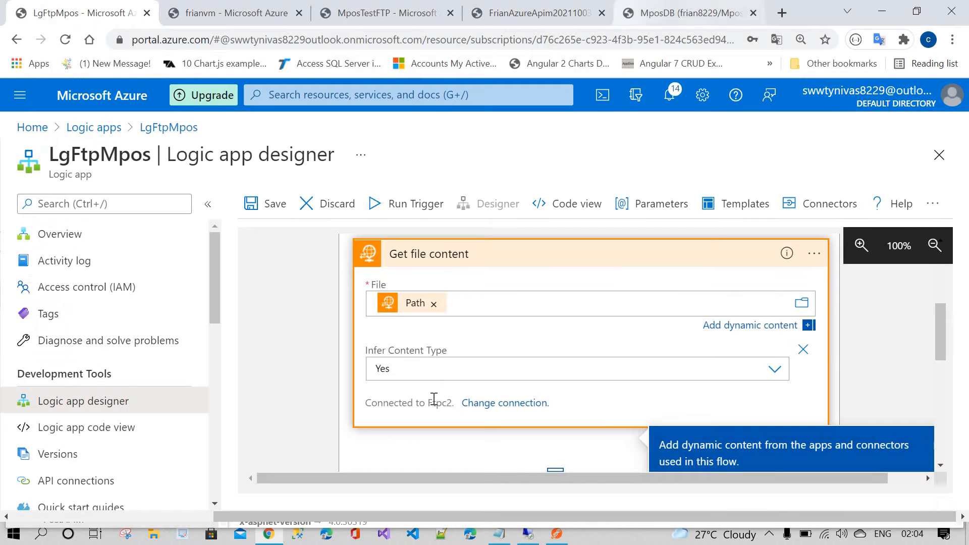
Step: Add a Data Operations Parse JSON action after Get file content inside the For each loop
{"action": "scroll", "coordinate": [325, 371], "scroll_direction": "down", "scroll_amount": 2}
{"action": "scroll", "coordinate": [326, 374], "scroll_direction": "up", "scroll_amount": 2}
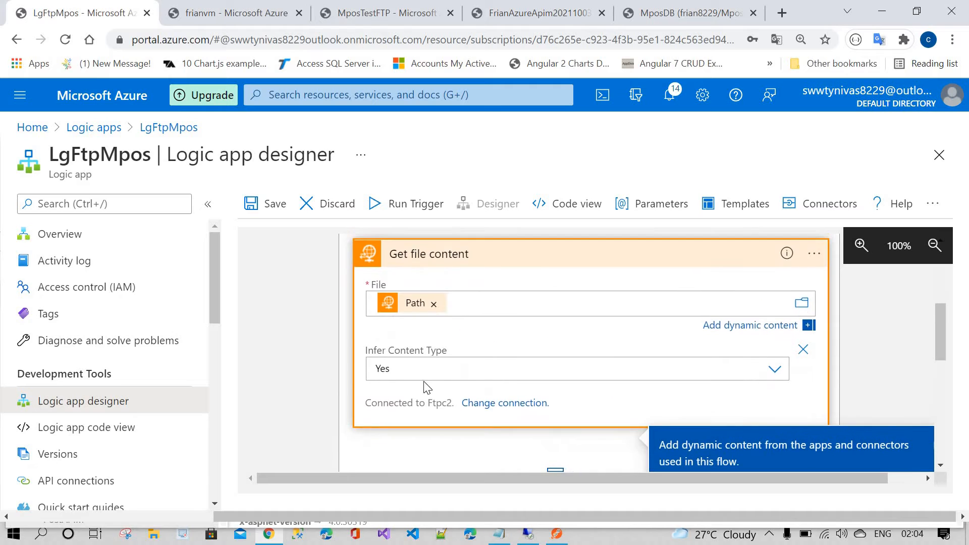
{"action": "scroll", "coordinate": [444, 335], "scroll_direction": "up", "scroll_amount": 2}
{"action": "left_click", "coordinate": [449, 335]}
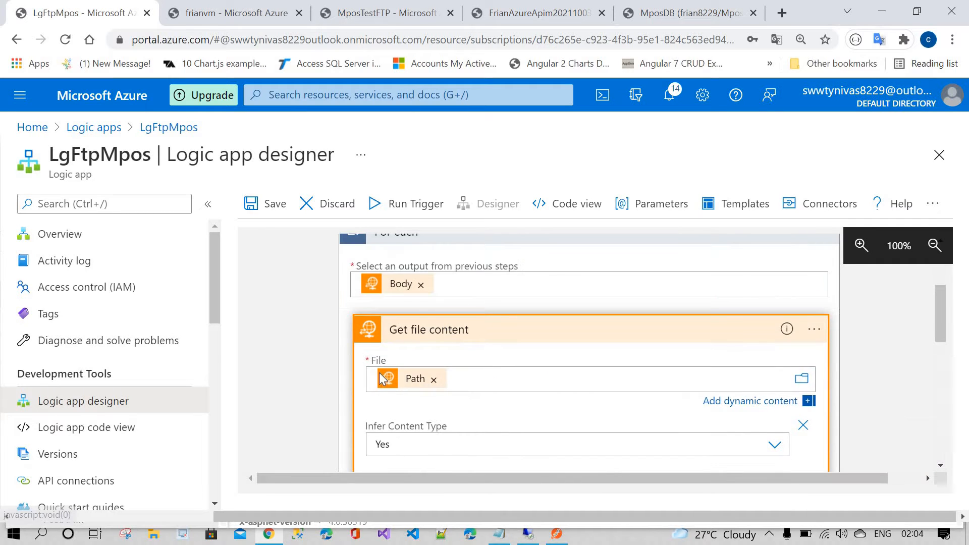
{"action": "scroll", "coordinate": [422, 330], "scroll_direction": "up", "scroll_amount": 3}
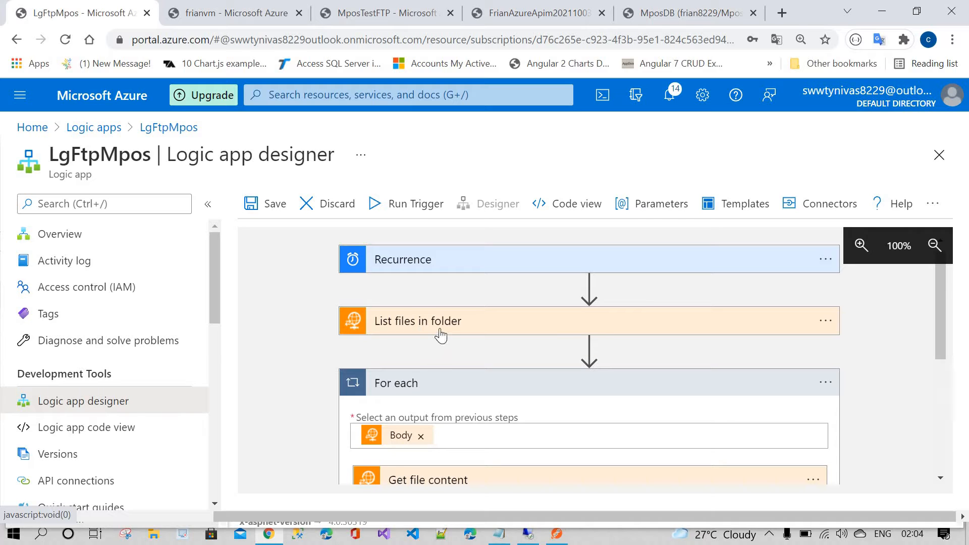
{"action": "scroll", "coordinate": [438, 409], "scroll_direction": "down", "scroll_amount": 2}
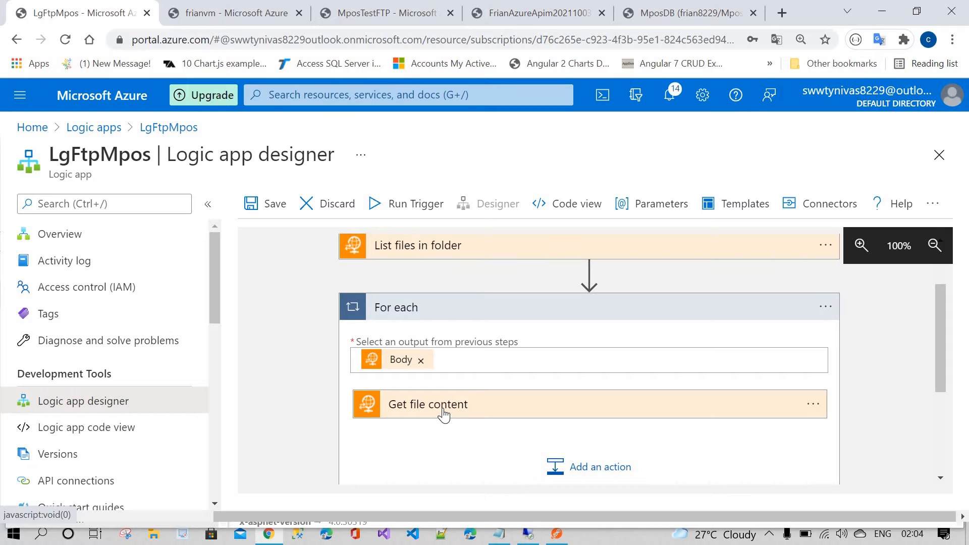
{"action": "scroll", "coordinate": [443, 415], "scroll_direction": "down", "scroll_amount": 2}
{"action": "left_click", "coordinate": [571, 399]}
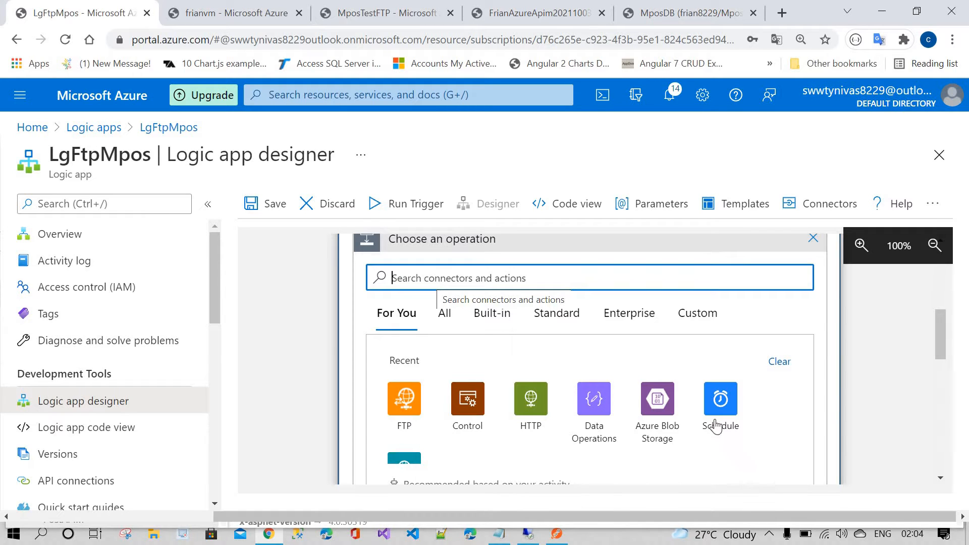
{"action": "left_click", "coordinate": [576, 432]}
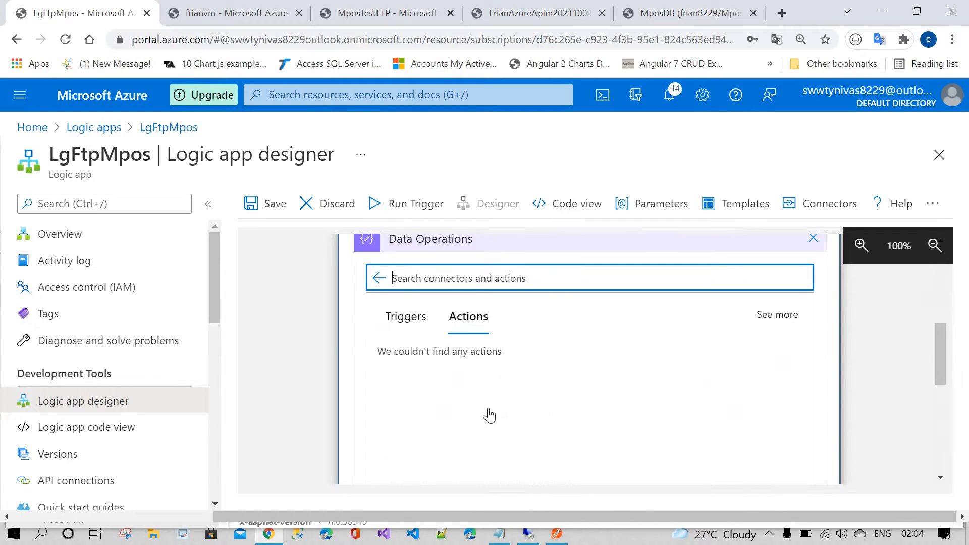
{"action": "scroll", "coordinate": [449, 414], "scroll_direction": "down", "scroll_amount": 8}
{"action": "left_click", "coordinate": [443, 303]}
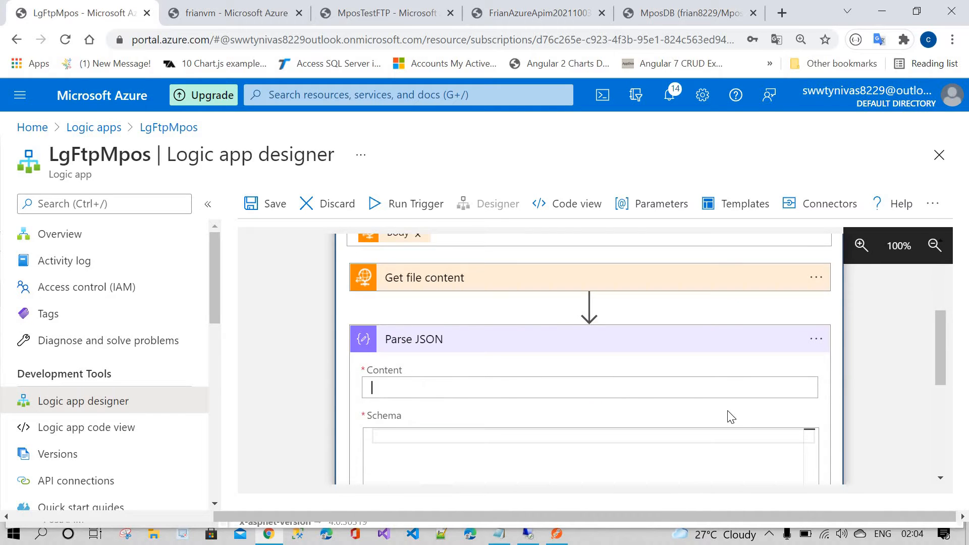
{"action": "left_click", "coordinate": [738, 441]}
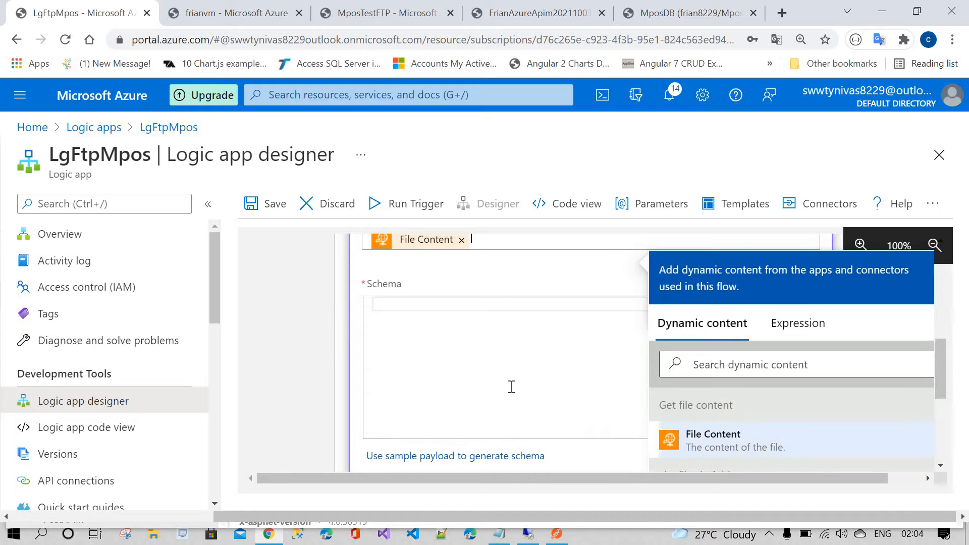
{"action": "scroll", "coordinate": [512, 387], "scroll_direction": "up", "scroll_amount": 3}
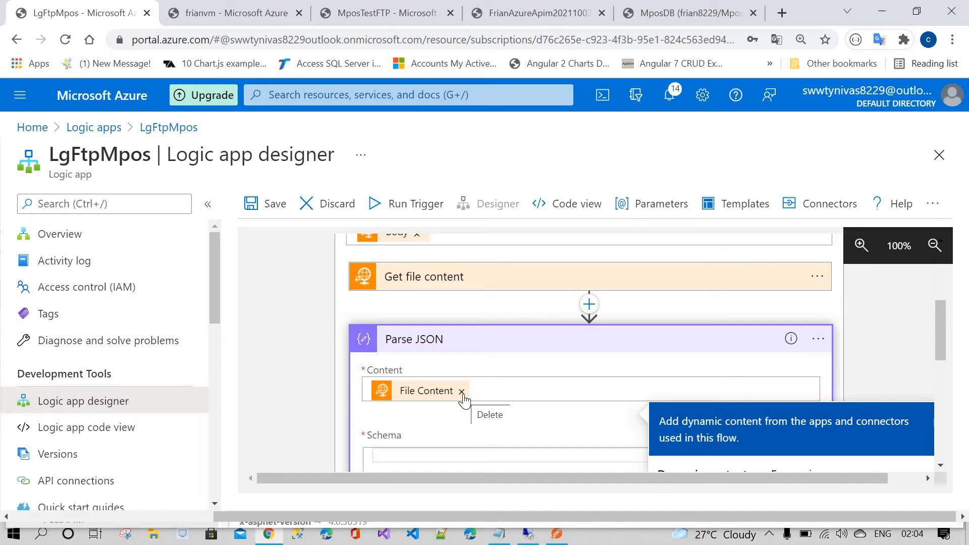
{"action": "left_click", "coordinate": [462, 393]}
Step: Set the Parse JSON Content to the expression json(body('Get_file_content')) using the File Content output
{"action": "scroll", "coordinate": [803, 400], "scroll_direction": "down", "scroll_amount": 2}
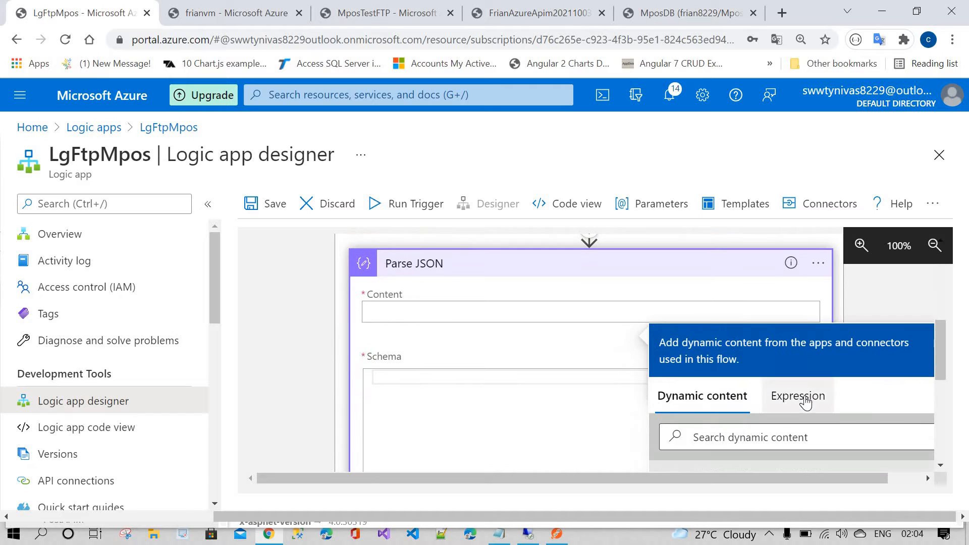
{"action": "left_click", "coordinate": [802, 399]}
{"action": "scroll", "coordinate": [760, 401], "scroll_direction": "down", "scroll_amount": 2}
{"action": "type", "text": "j"}
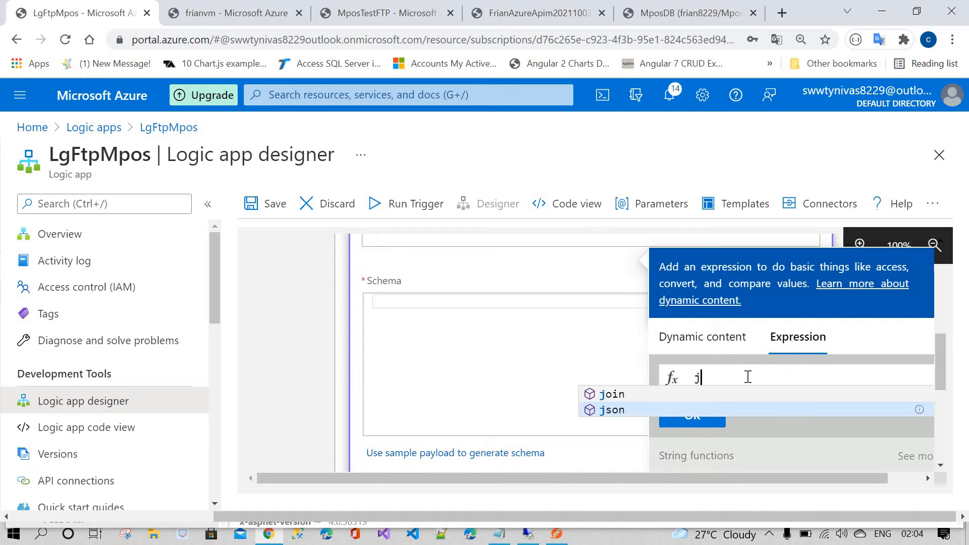
{"action": "type", "text": "son("}
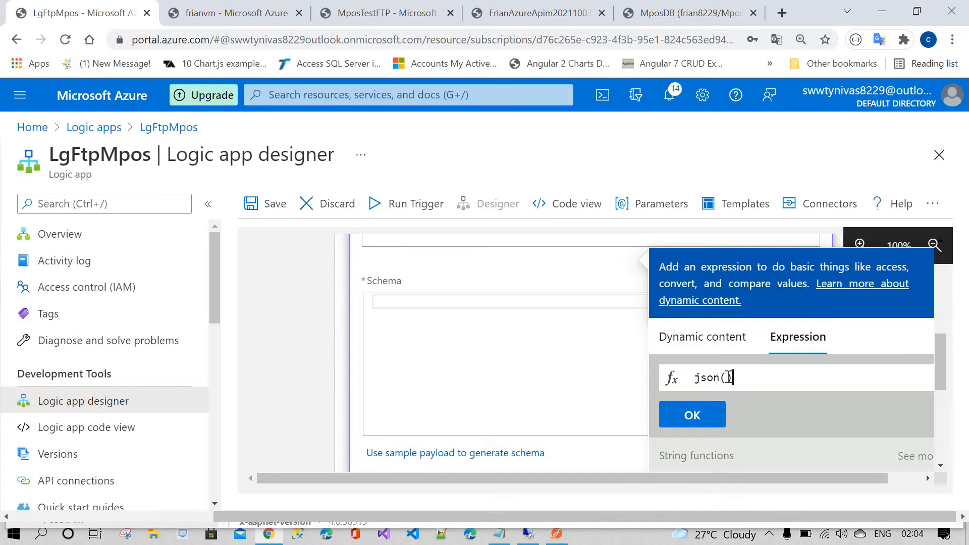
{"action": "left_click", "coordinate": [722, 337]}
{"action": "scroll", "coordinate": [722, 399], "scroll_direction": "down", "scroll_amount": 2}
{"action": "left_click", "coordinate": [722, 399]}
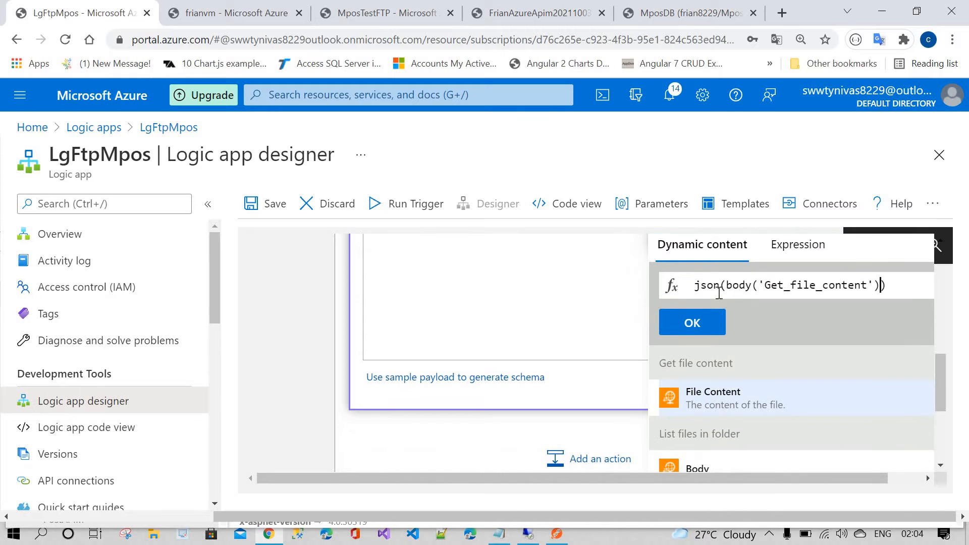
{"action": "left_click", "coordinate": [707, 326]}
Step: Generate the Parse JSON schema from a sample payload copied from the Products JSON file
{"action": "scroll", "coordinate": [500, 396], "scroll_direction": "up", "scroll_amount": 2}
{"action": "scroll", "coordinate": [466, 402], "scroll_direction": "down", "scroll_amount": 2}
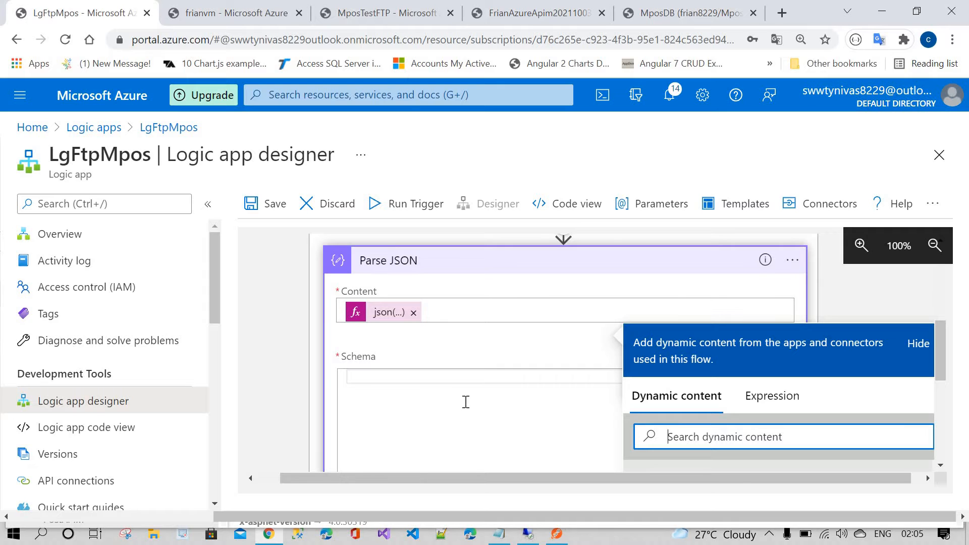
{"action": "left_click", "coordinate": [466, 403]}
{"action": "scroll", "coordinate": [466, 403], "scroll_direction": "down", "scroll_amount": 2}
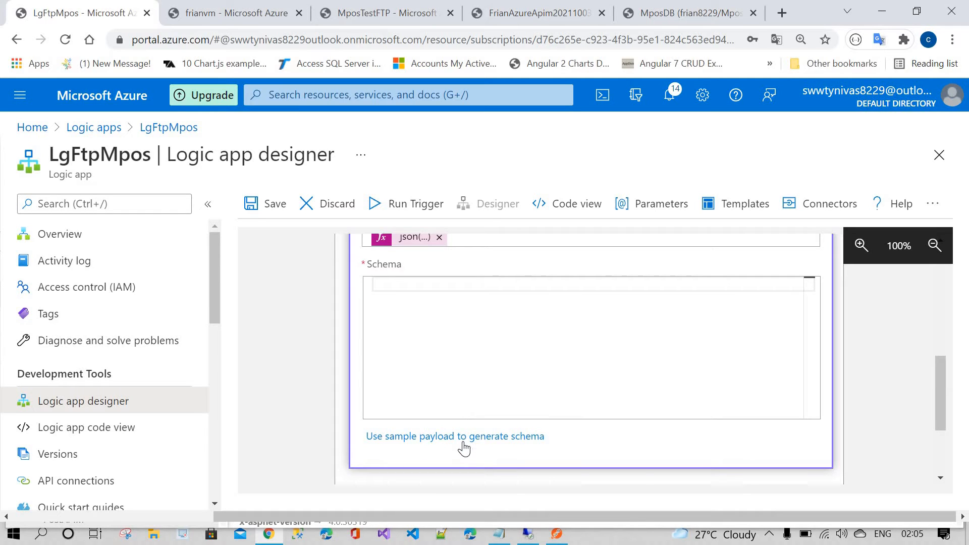
{"action": "left_click", "coordinate": [463, 437]}
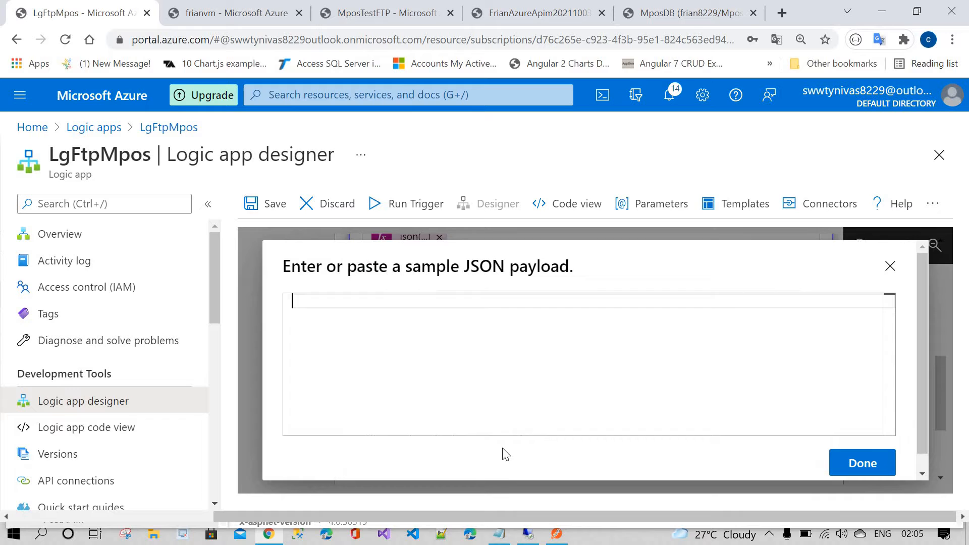
{"action": "left_click", "coordinate": [529, 542]}
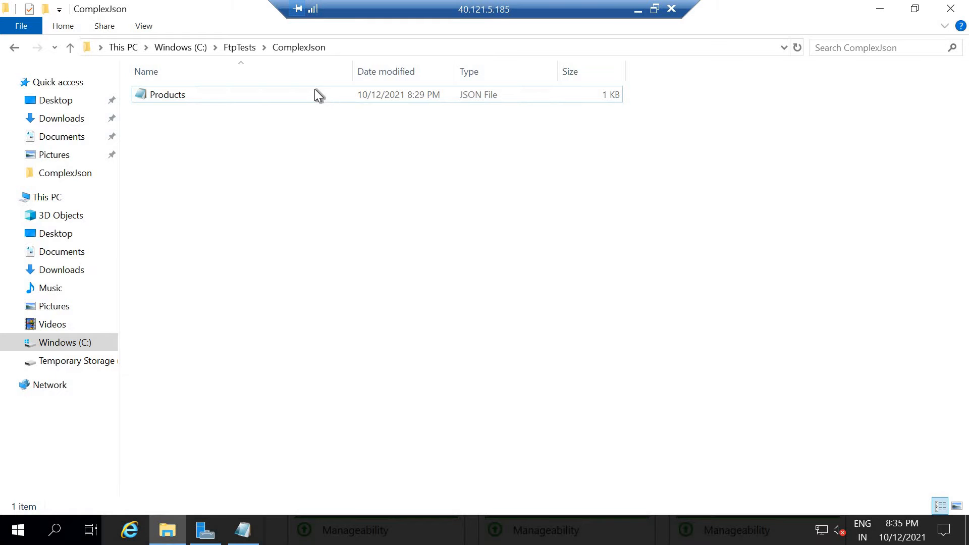
{"action": "double_click", "coordinate": [314, 90]}
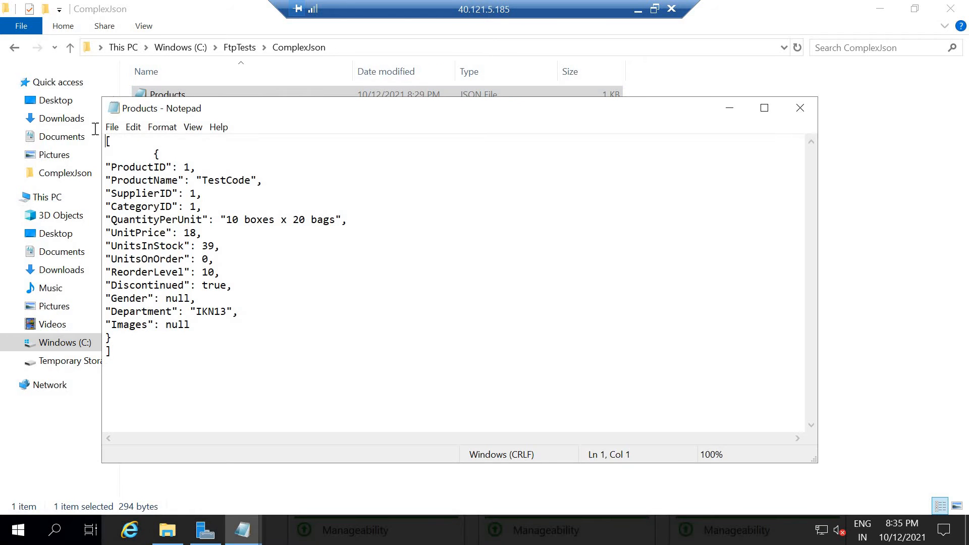
{"action": "key", "text": "ctrl+a"}
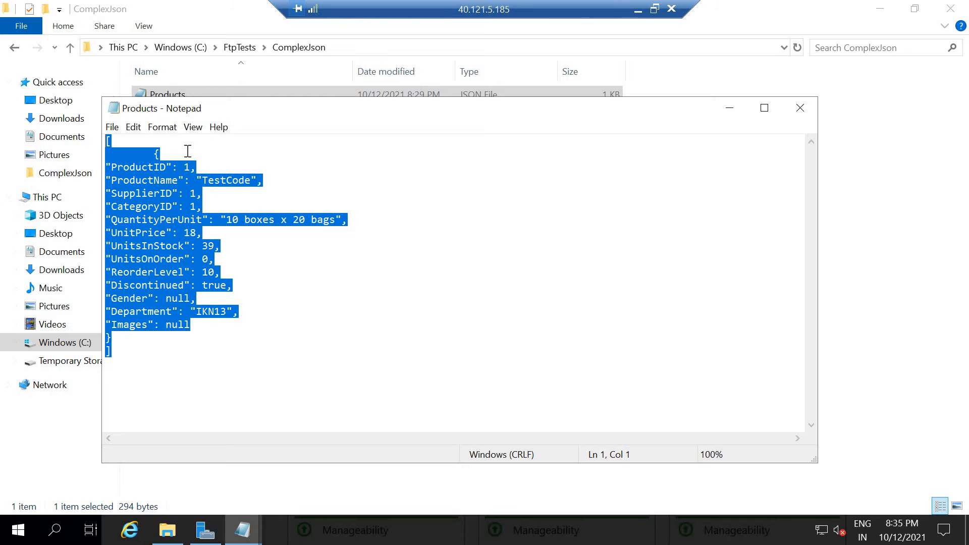
{"action": "left_click", "coordinate": [801, 108]}
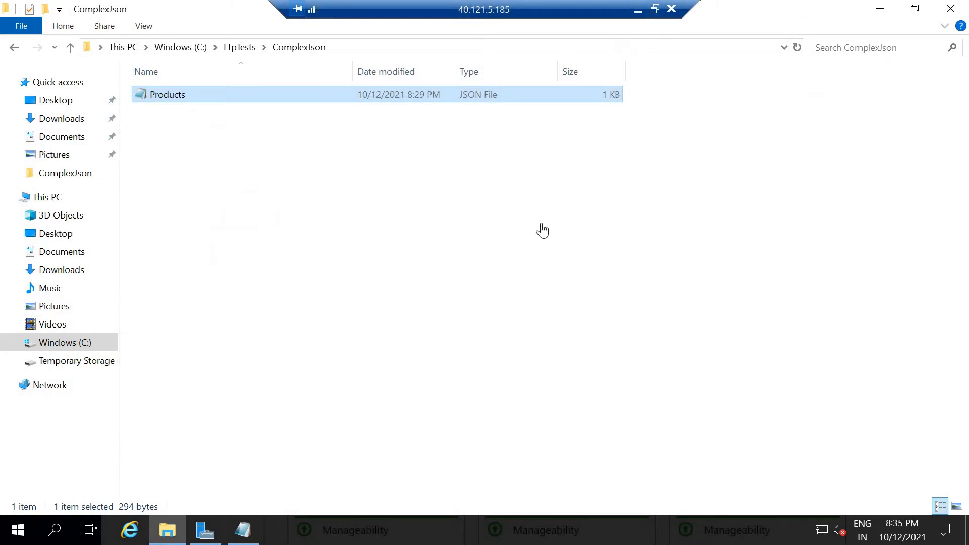
{"action": "left_click", "coordinate": [638, 9]}
{"action": "key", "text": "ctrl+v"}
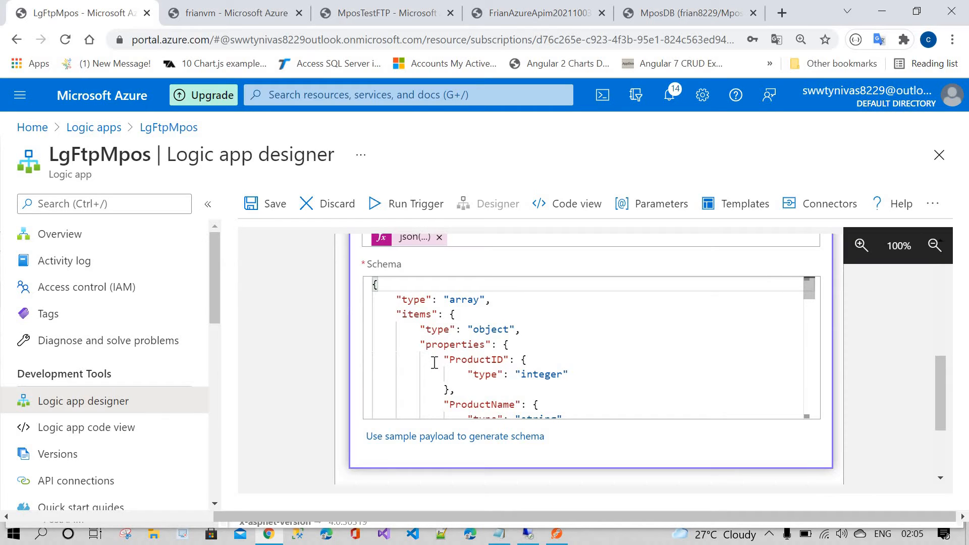
Step: Add an HTTP action after Parse JSON inside the For each loop
{"action": "scroll", "coordinate": [443, 361], "scroll_direction": "up", "scroll_amount": 1}
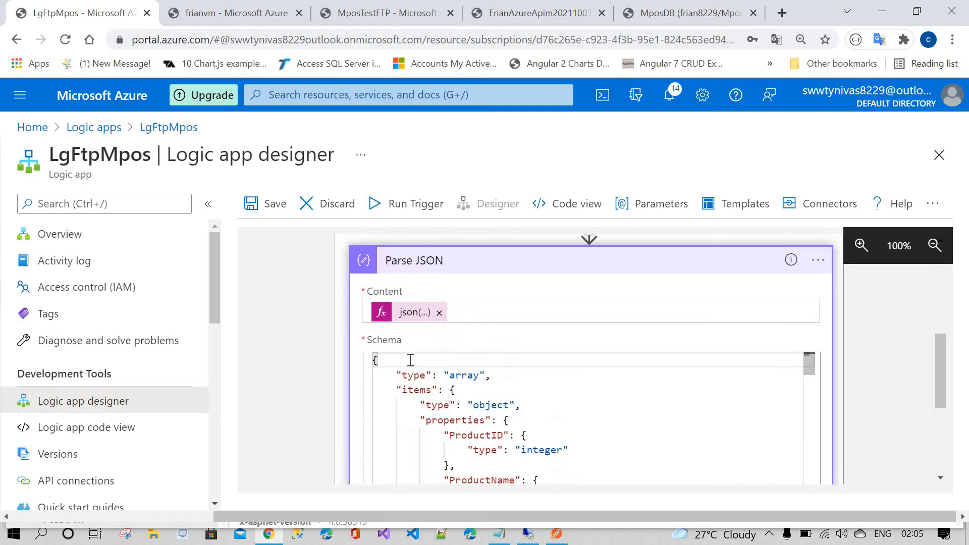
{"action": "scroll", "coordinate": [505, 374], "scroll_direction": "down", "scroll_amount": 4}
{"action": "left_click", "coordinate": [568, 386]}
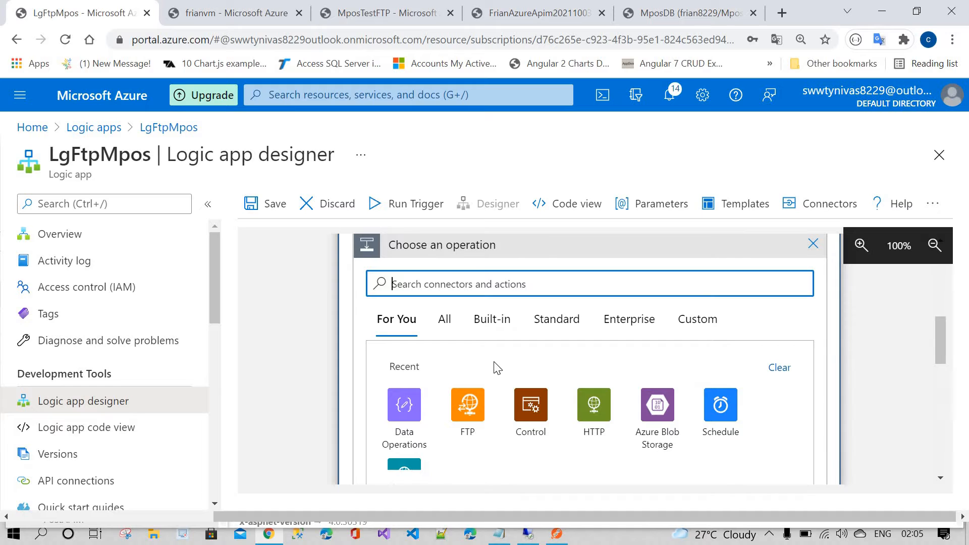
{"action": "scroll", "coordinate": [494, 369], "scroll_direction": "up", "scroll_amount": 8}
{"action": "scroll", "coordinate": [474, 303], "scroll_direction": "down", "scroll_amount": 3}
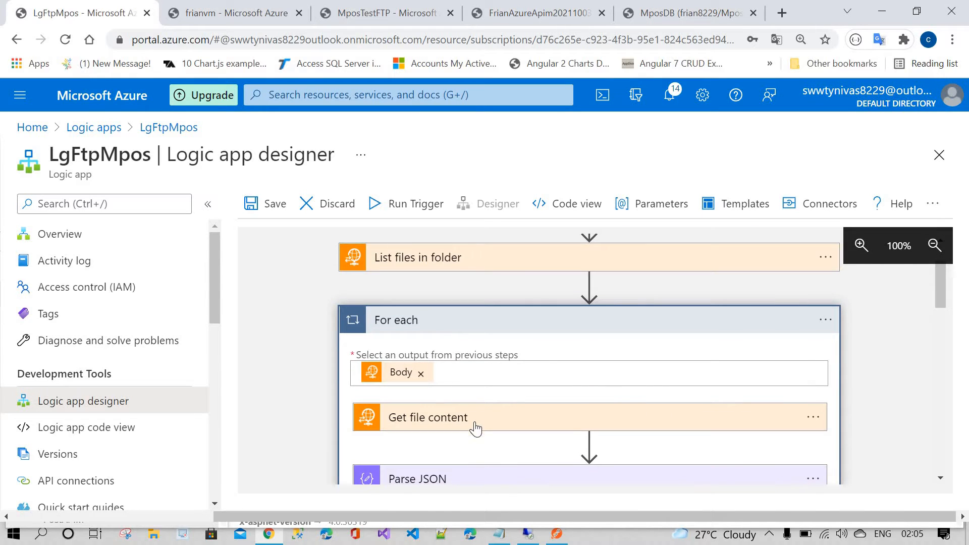
{"action": "scroll", "coordinate": [492, 363], "scroll_direction": "down", "scroll_amount": 2}
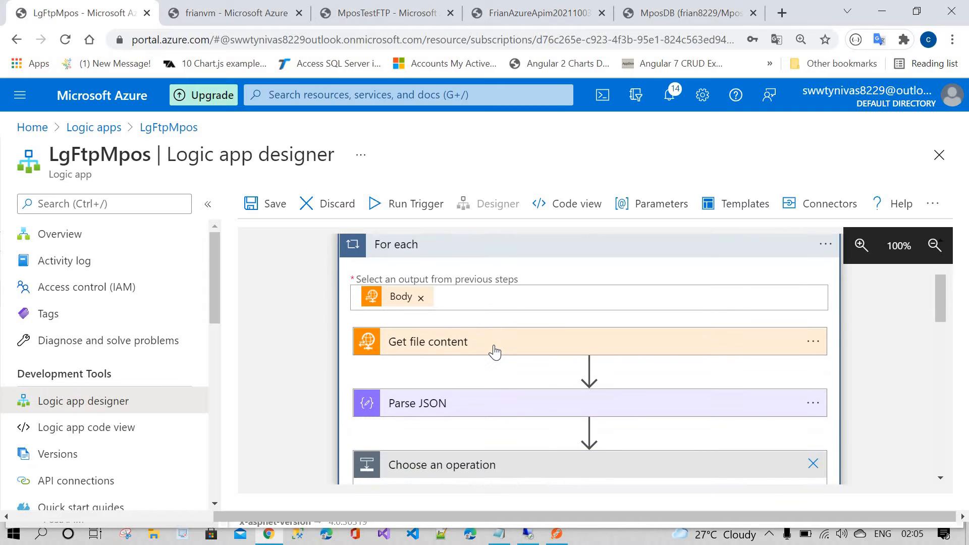
{"action": "scroll", "coordinate": [490, 359], "scroll_direction": "down", "scroll_amount": 2}
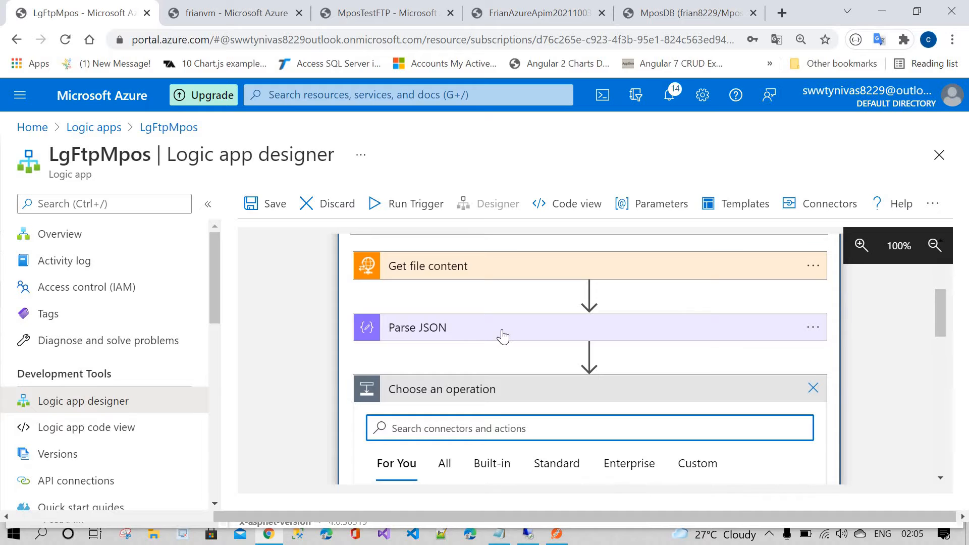
{"action": "scroll", "coordinate": [503, 336], "scroll_direction": "down", "scroll_amount": 4}
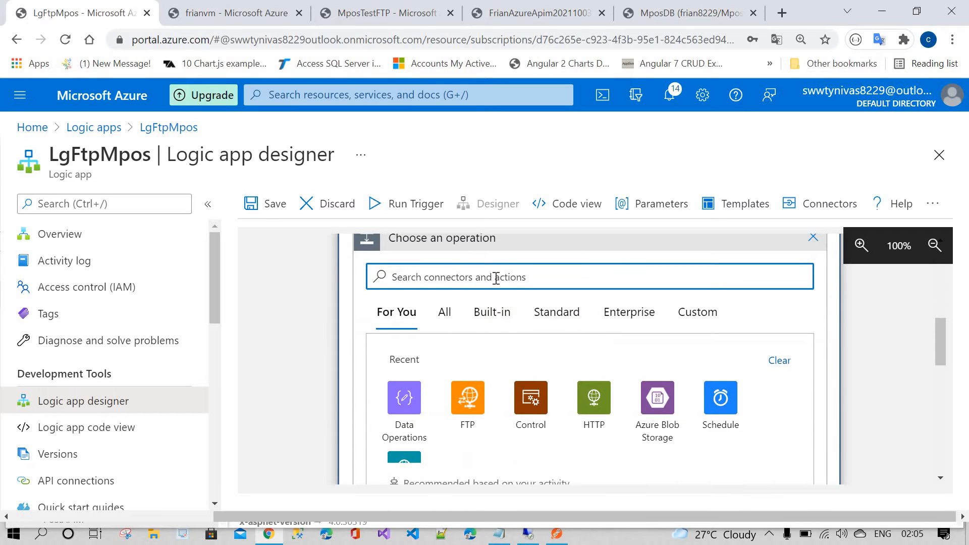
{"action": "left_click", "coordinate": [591, 397]}
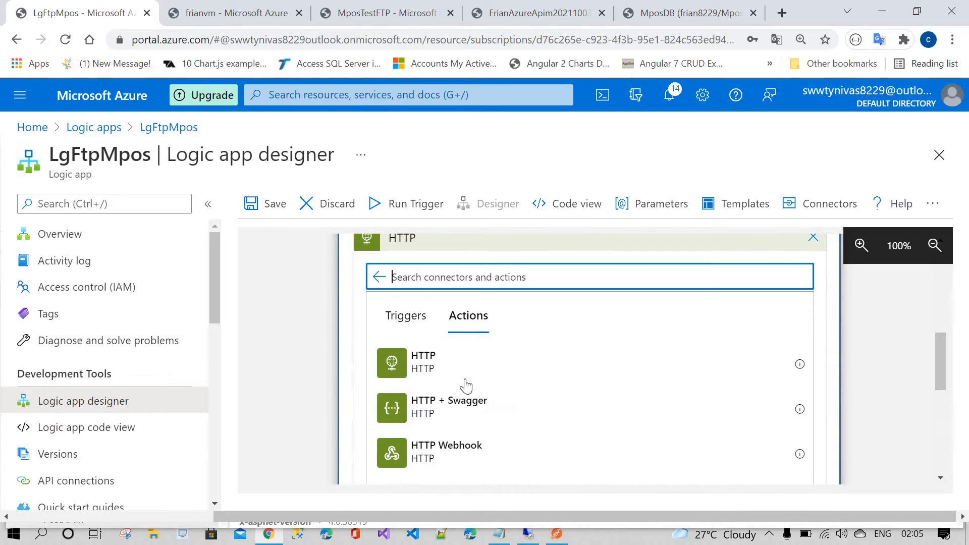
{"action": "left_click", "coordinate": [453, 368]}
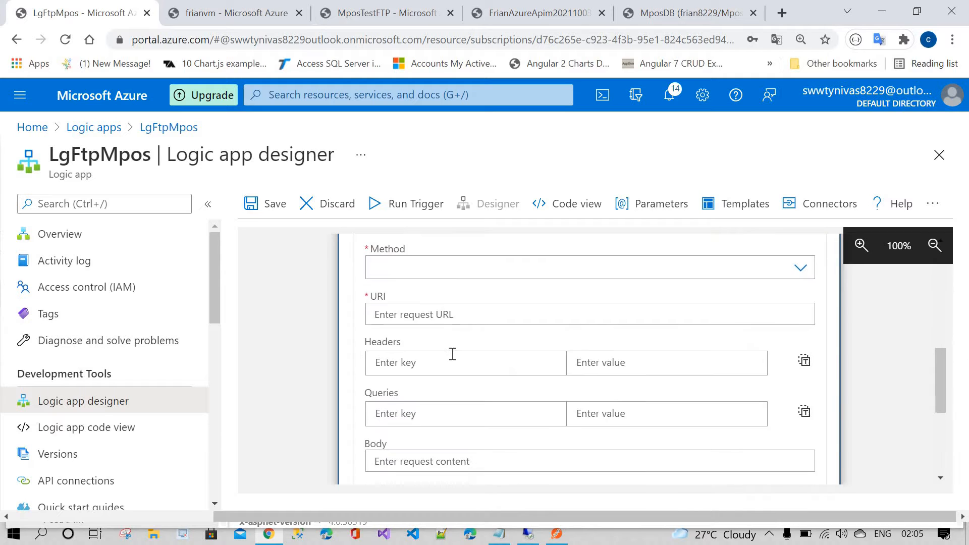
Step: Set the HTTP action's Method to POST and place the cursor in the URI field
{"action": "left_click", "coordinate": [437, 293]}
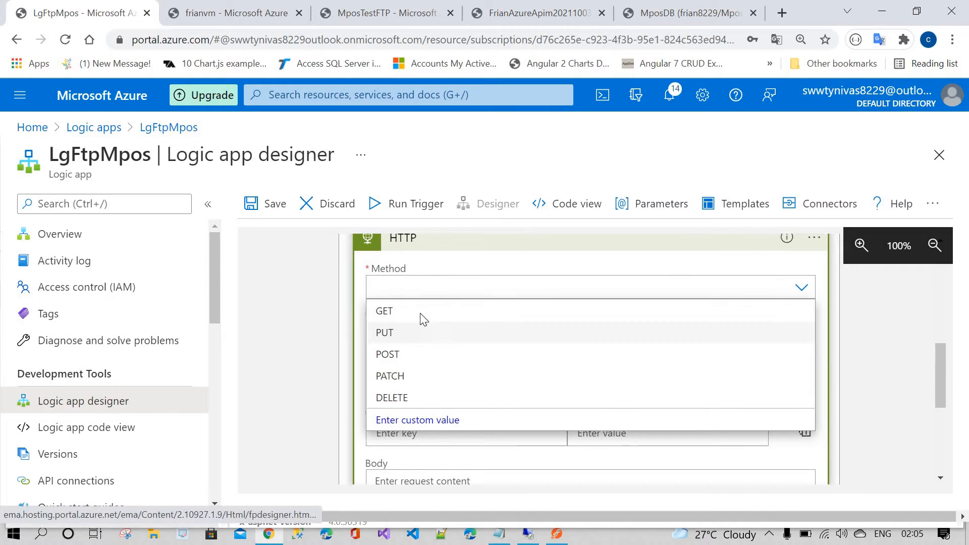
{"action": "left_click", "coordinate": [423, 329]}
{"action": "left_click", "coordinate": [424, 353]}
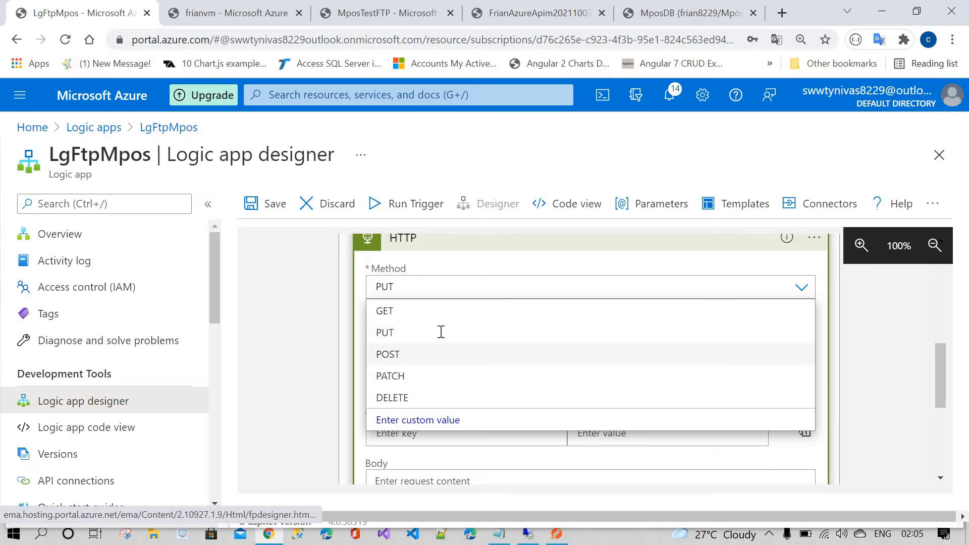
{"action": "left_click", "coordinate": [442, 332]}
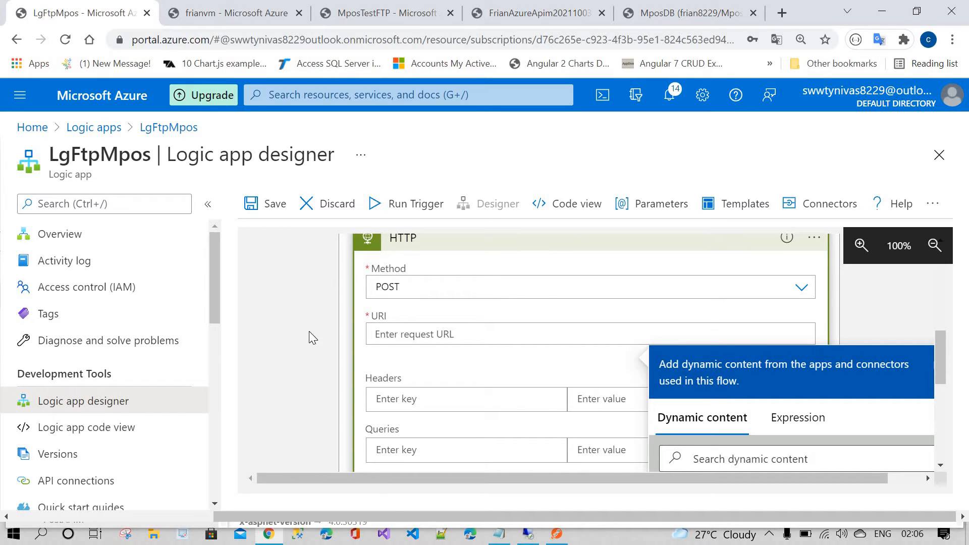
Step: Browse the other open portal tabs: the MposTestFTP logic app, frianvm VM, App Service and MposDB query editor
{"action": "left_click", "coordinate": [511, 12]}
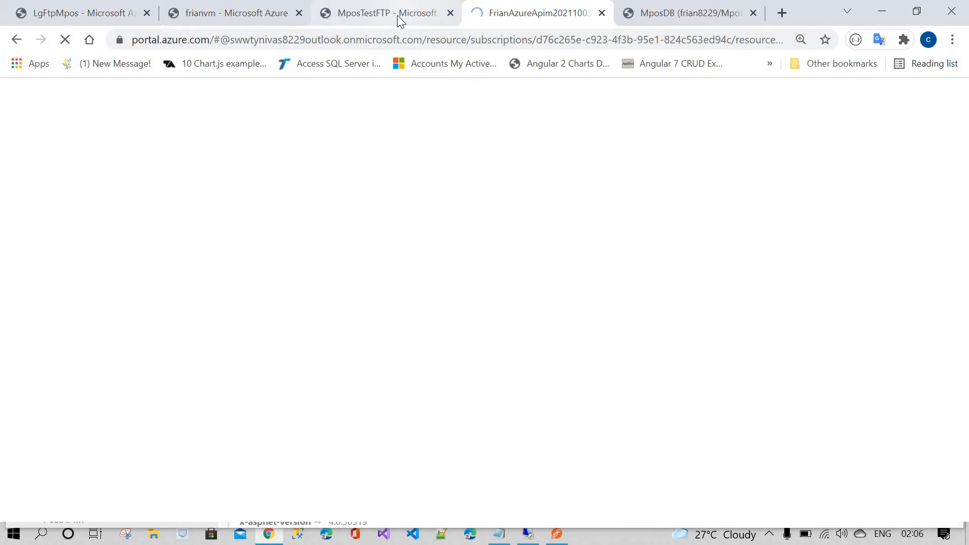
{"action": "left_click", "coordinate": [368, 17]}
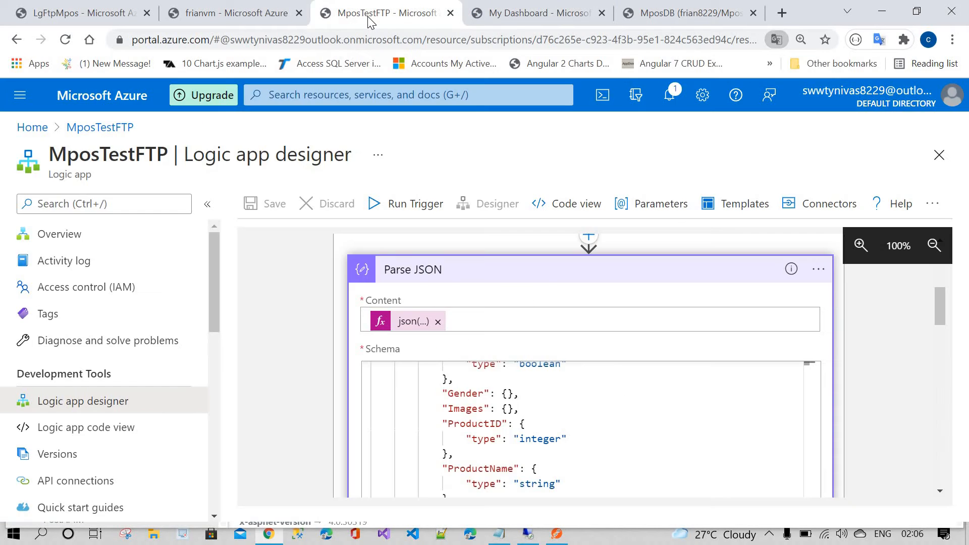
{"action": "left_click", "coordinate": [270, 7]}
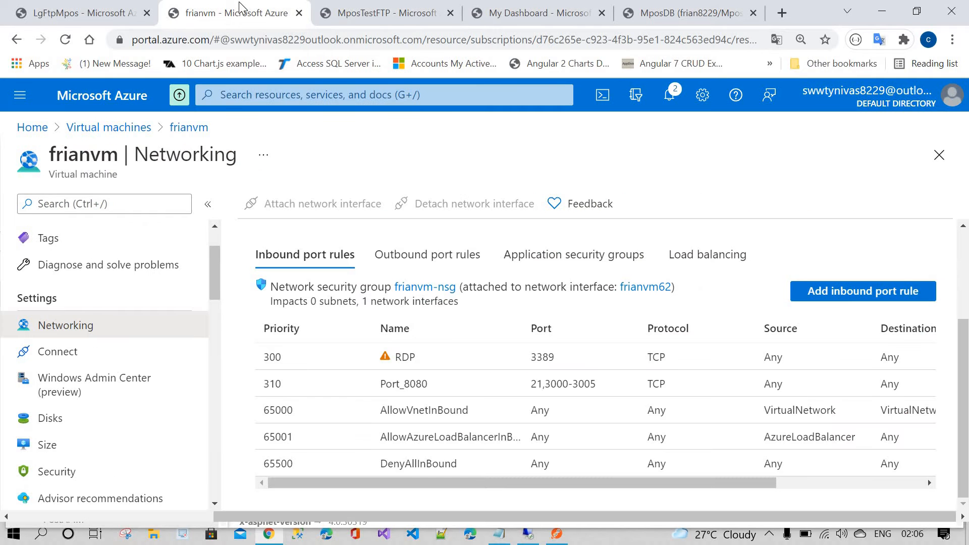
{"action": "left_click", "coordinate": [543, 8]}
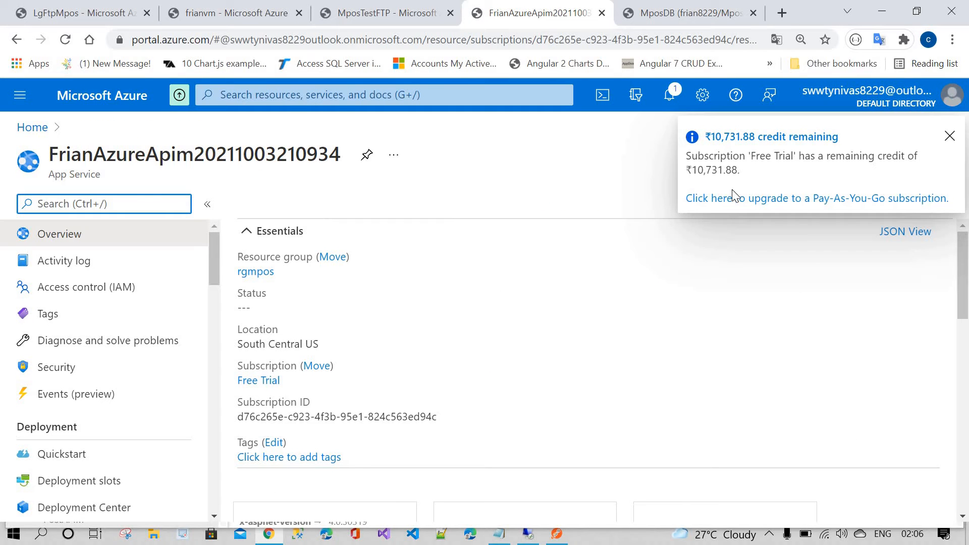
{"action": "left_click", "coordinate": [950, 136]}
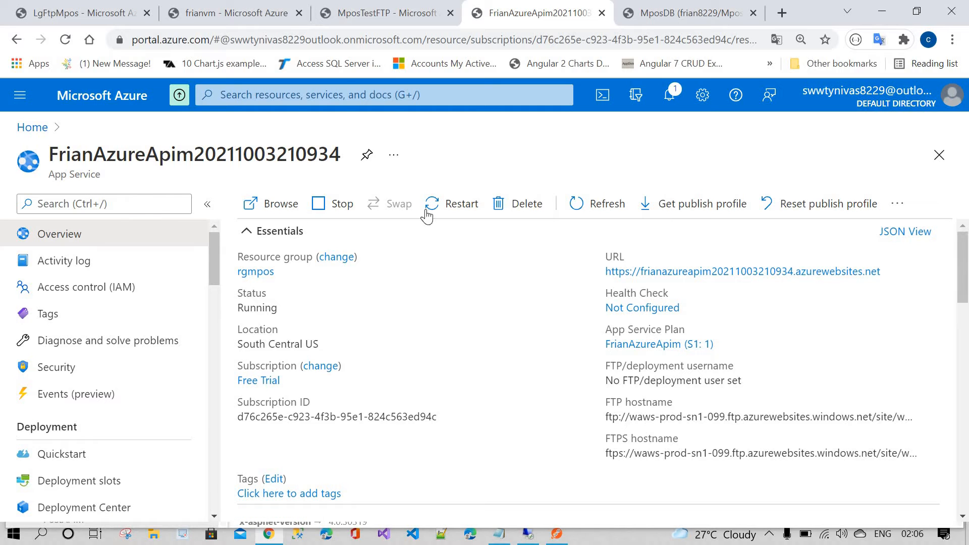
{"action": "left_click", "coordinate": [659, 14]}
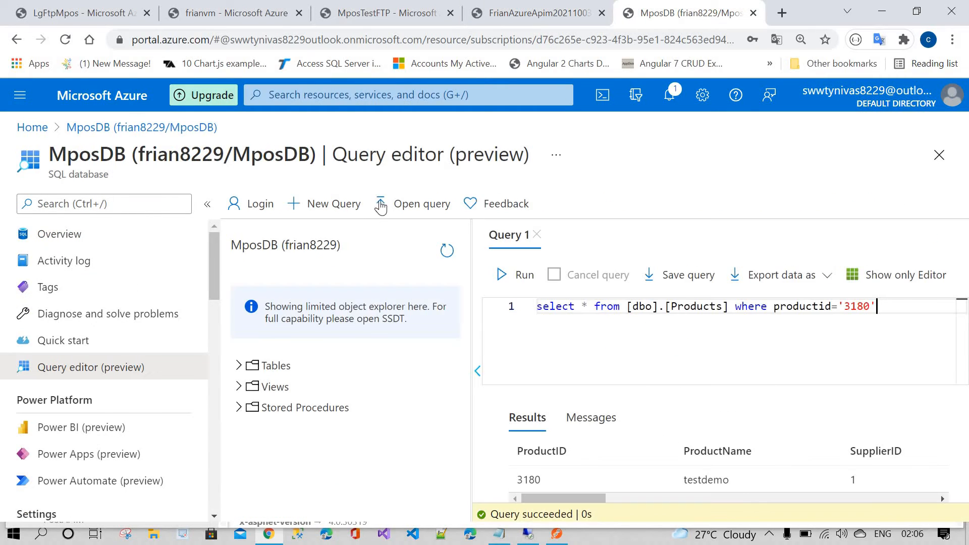
{"action": "left_click", "coordinate": [268, 11]}
{"action": "left_click", "coordinate": [373, 8]}
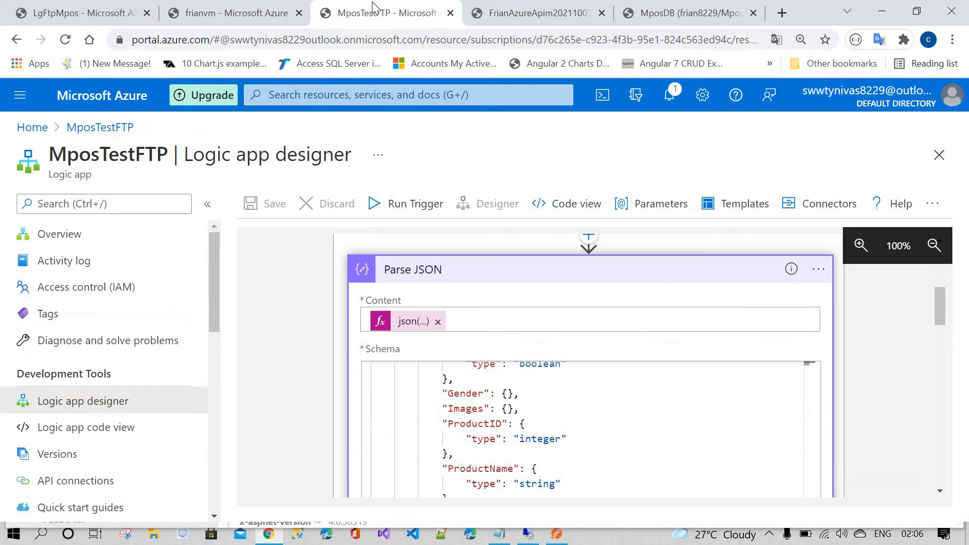
{"action": "left_click", "coordinate": [93, 8]}
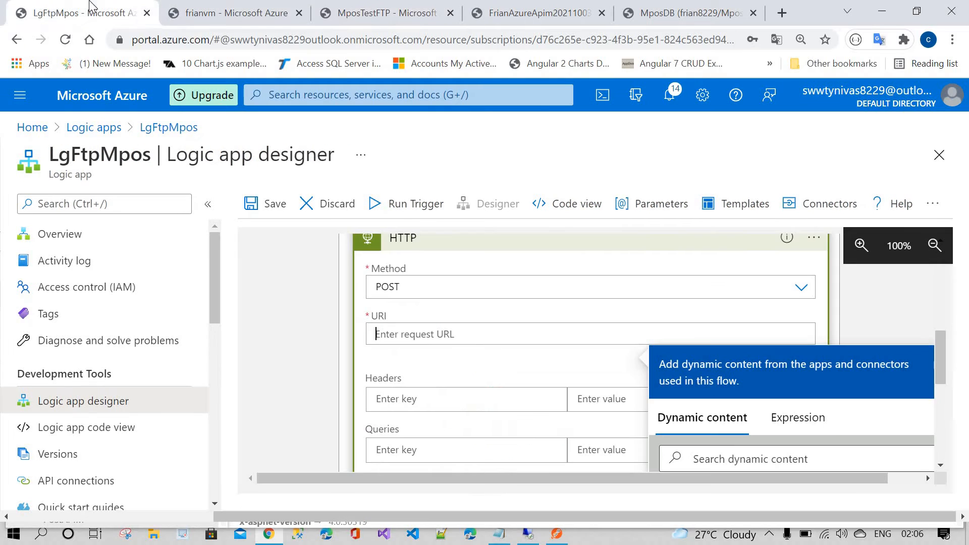
{"action": "left_click", "coordinate": [510, 10]}
{"action": "left_click", "coordinate": [379, 11]}
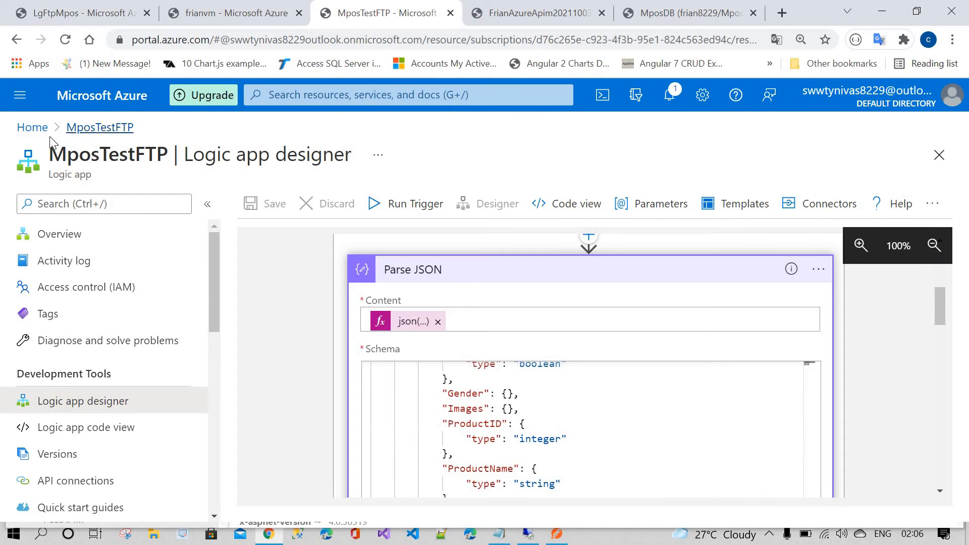
Step: Open the MposAPIM service's FrianAzureApim API and examine its POST operation's frontend settings
{"action": "left_click", "coordinate": [42, 129]}
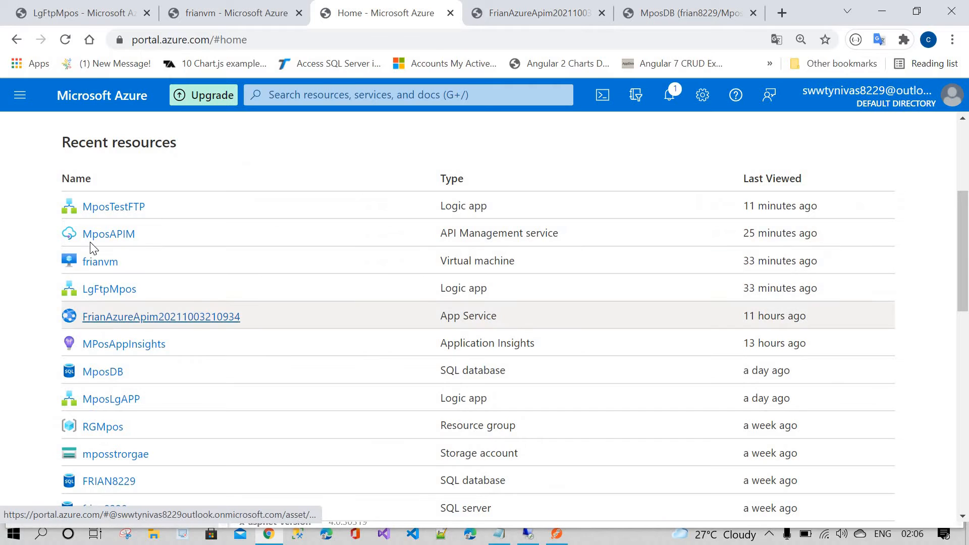
{"action": "left_click", "coordinate": [107, 233]}
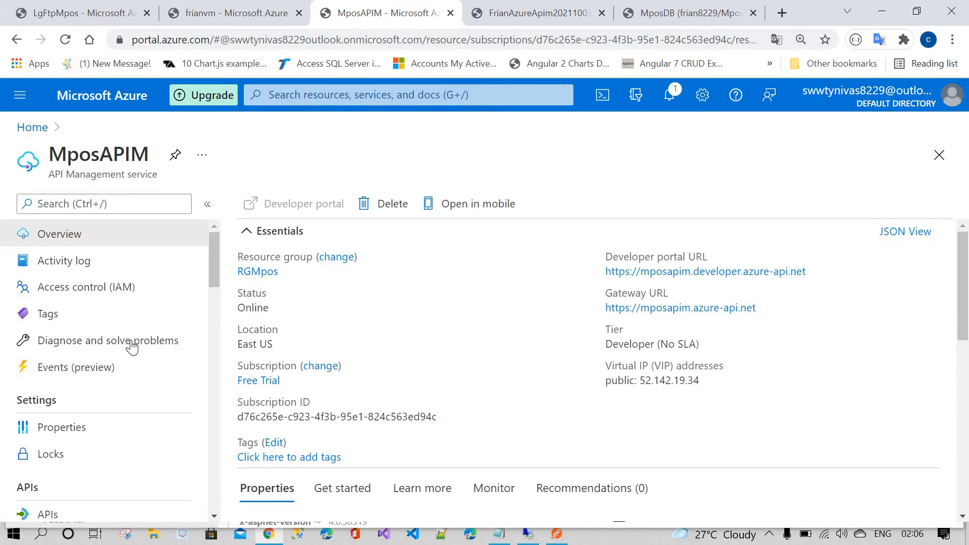
{"action": "scroll", "coordinate": [65, 356], "scroll_direction": "down", "scroll_amount": 5}
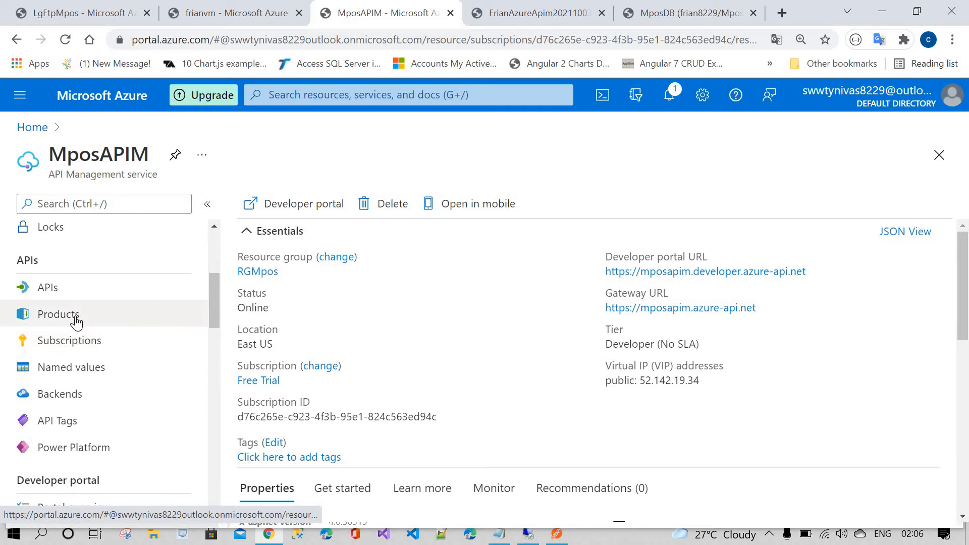
{"action": "left_click", "coordinate": [75, 317]}
{"action": "left_click", "coordinate": [68, 297]}
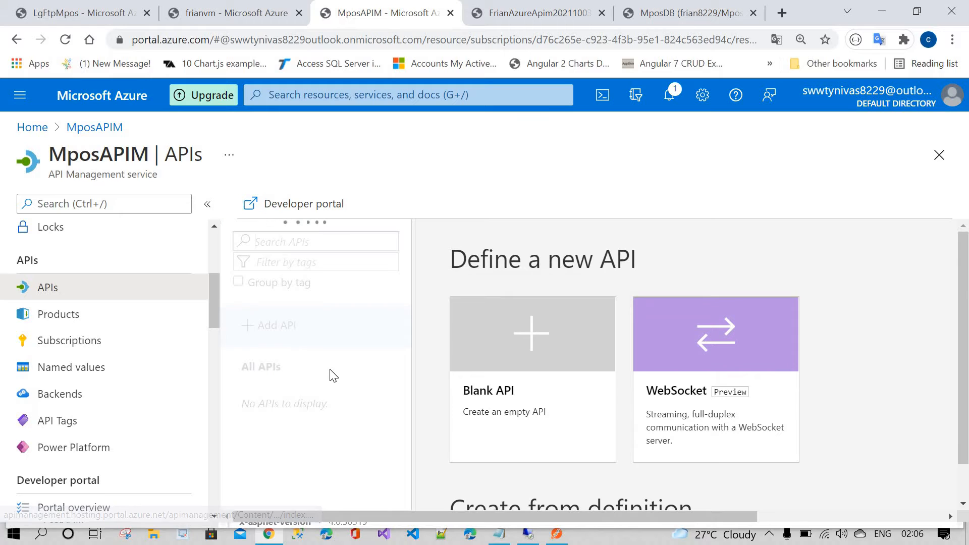
{"action": "scroll", "coordinate": [314, 381], "scroll_direction": "down", "scroll_amount": 1}
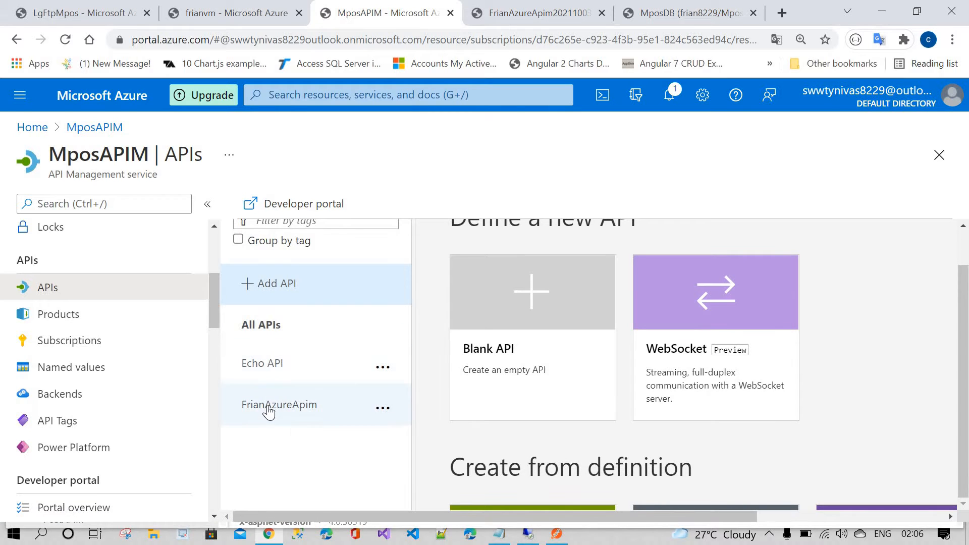
{"action": "left_click", "coordinate": [383, 389]}
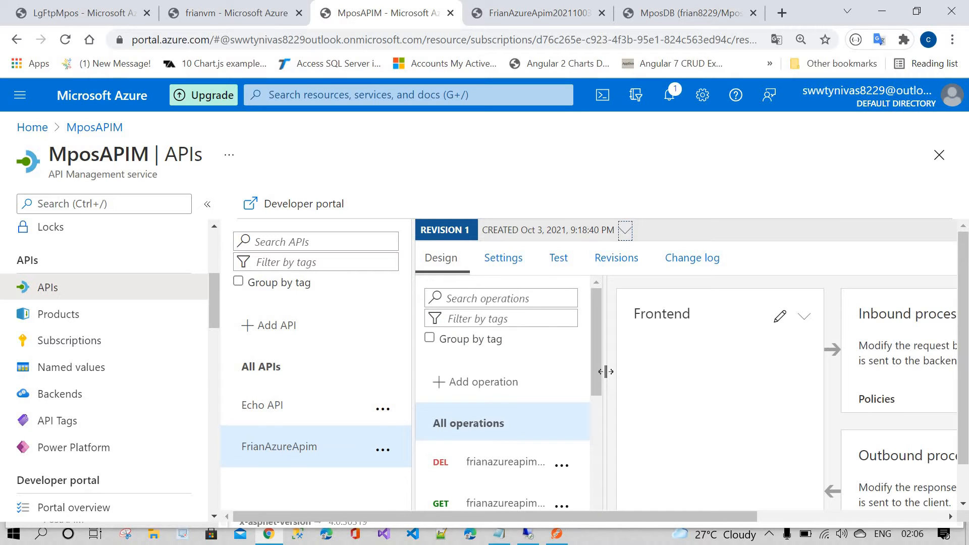
{"action": "scroll", "coordinate": [508, 379], "scroll_direction": "down", "scroll_amount": 5}
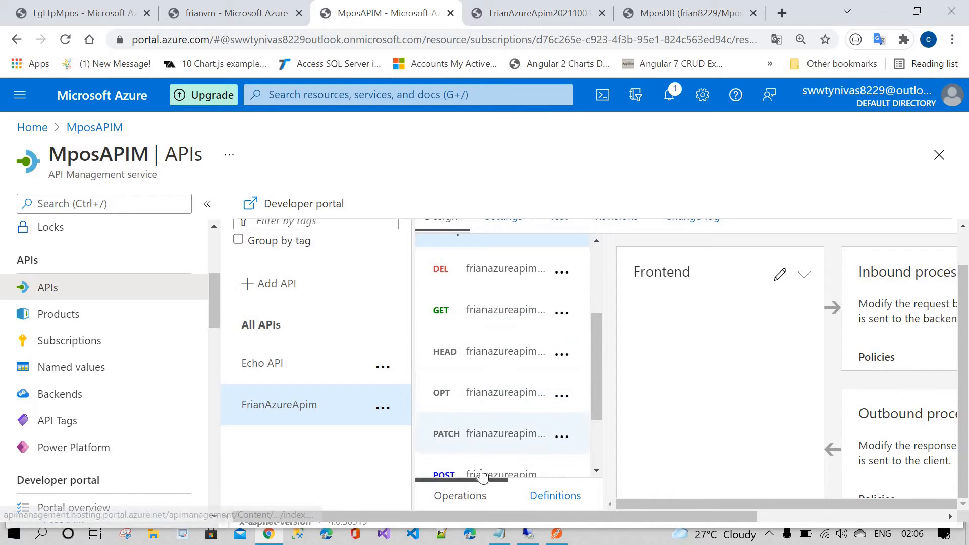
{"action": "scroll", "coordinate": [672, 437], "scroll_direction": "up", "scroll_amount": 1}
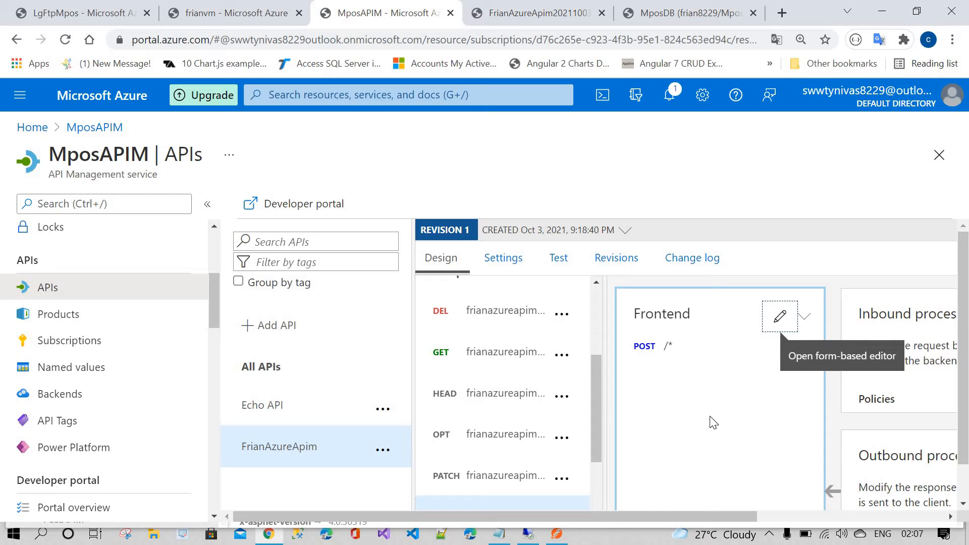
{"action": "left_click_drag", "start_coordinate": [617, 512], "coordinate": [701, 512]}
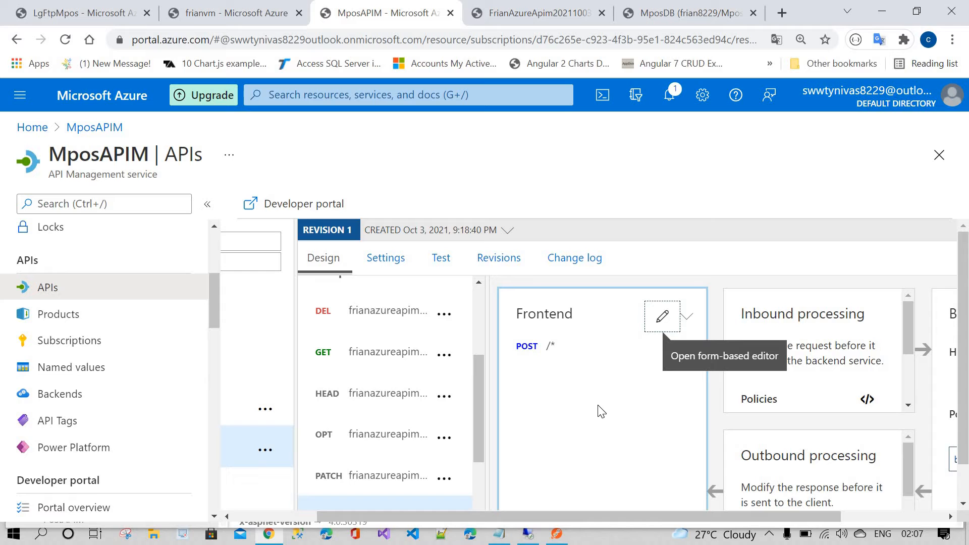
{"action": "left_click", "coordinate": [662, 316]}
{"action": "scroll", "coordinate": [674, 418], "scroll_direction": "down", "scroll_amount": 2}
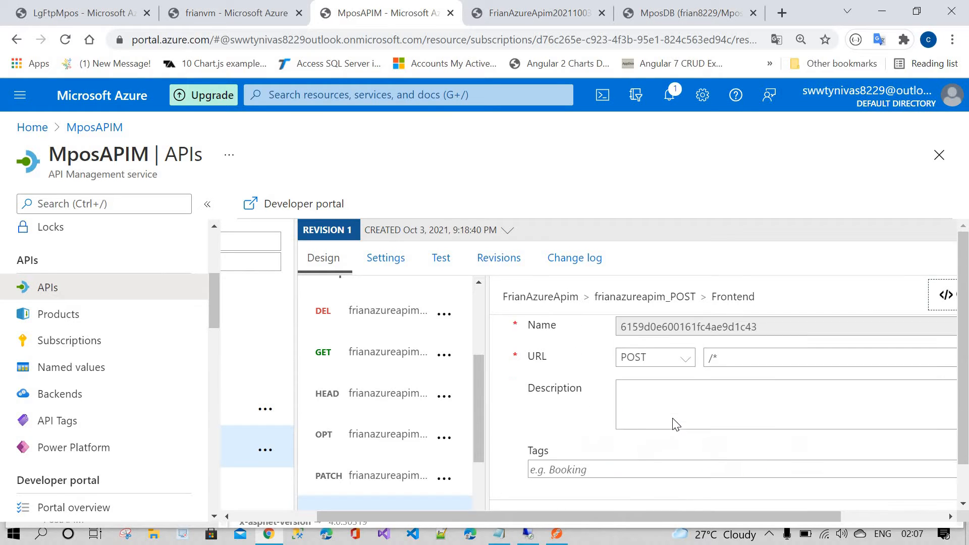
{"action": "scroll", "coordinate": [676, 421], "scroll_direction": "up", "scroll_amount": 2}
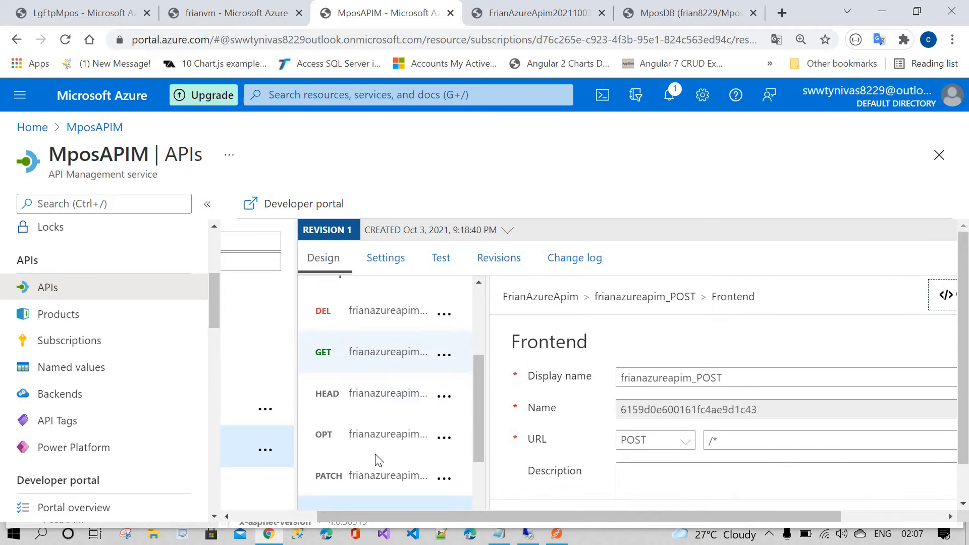
{"action": "scroll", "coordinate": [381, 434], "scroll_direction": "up", "scroll_amount": 2}
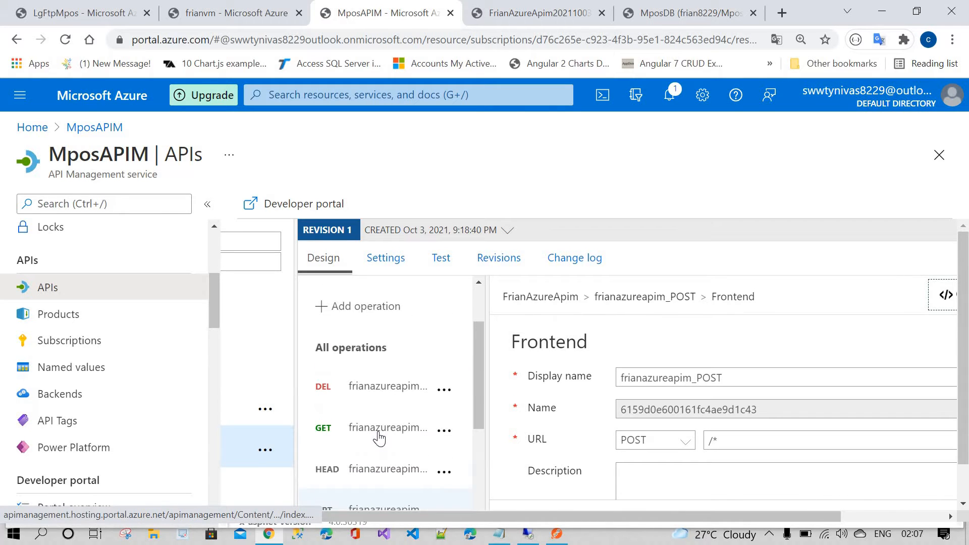
{"action": "scroll", "coordinate": [381, 439], "scroll_direction": "down", "scroll_amount": 3}
{"action": "left_click", "coordinate": [382, 444]}
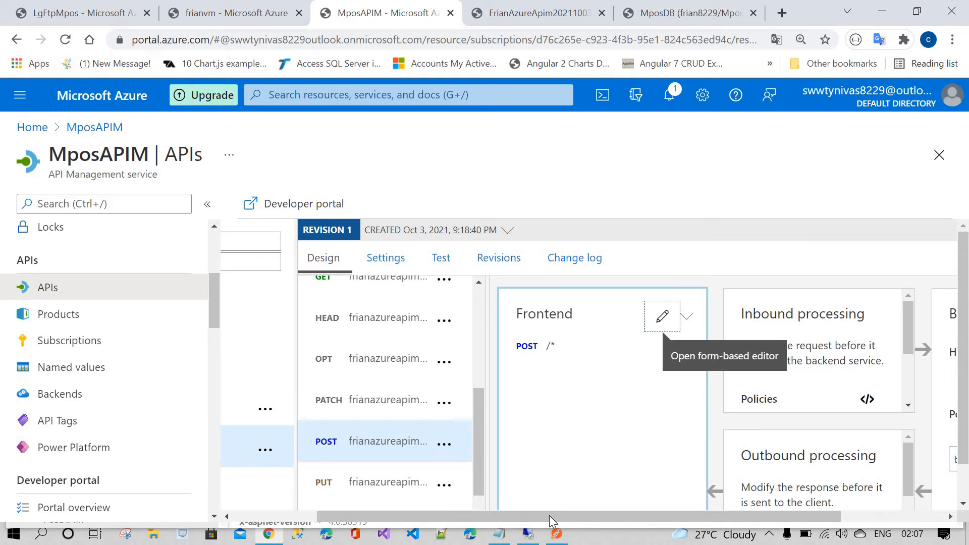
Step: Switch to Postman and examine the POST request to the APIM Products endpoint and its JSON body
{"action": "left_click", "coordinate": [555, 533]}
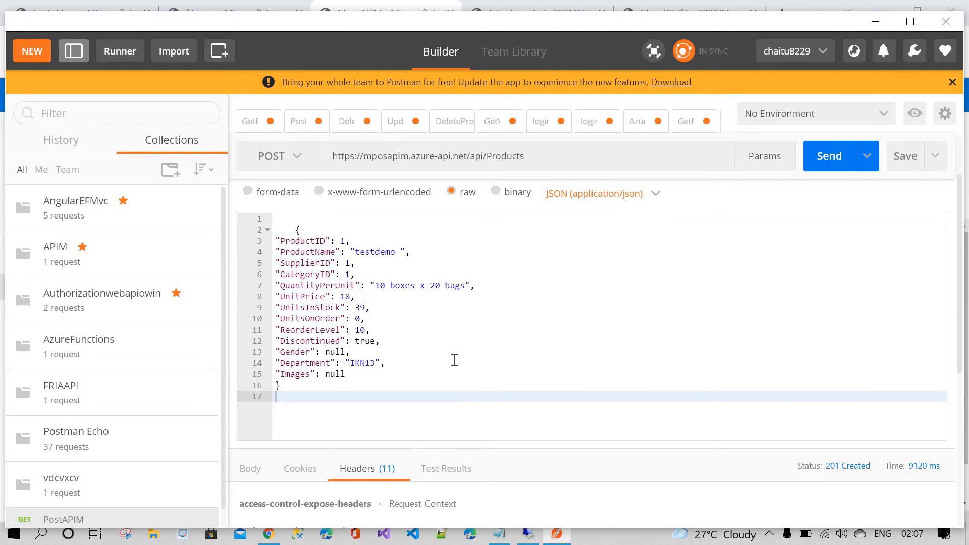
{"action": "left_click", "coordinate": [455, 360]}
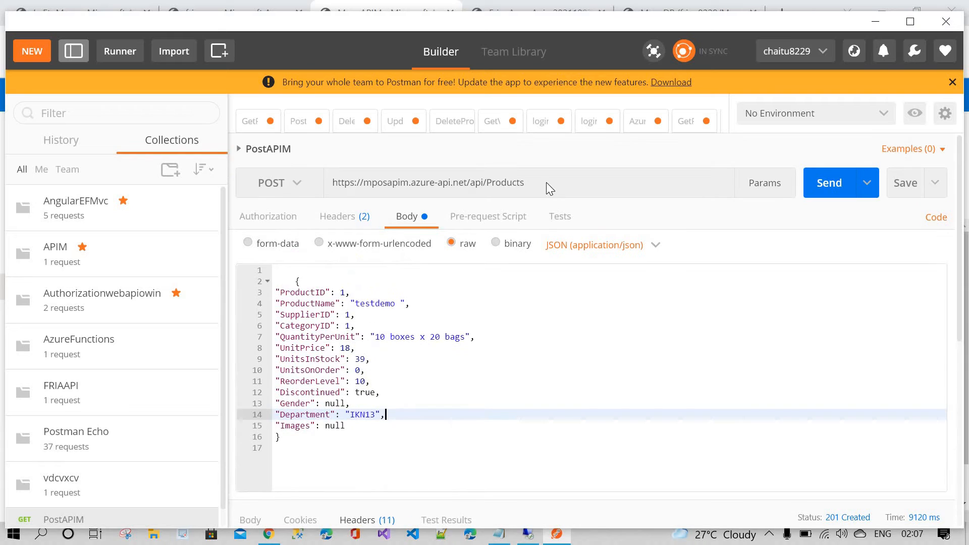
Step: Examine the Postman request's APIM Products URL and its request headers
{"action": "triple_click", "coordinate": [546, 183]}
{"action": "left_click", "coordinate": [556, 183]}
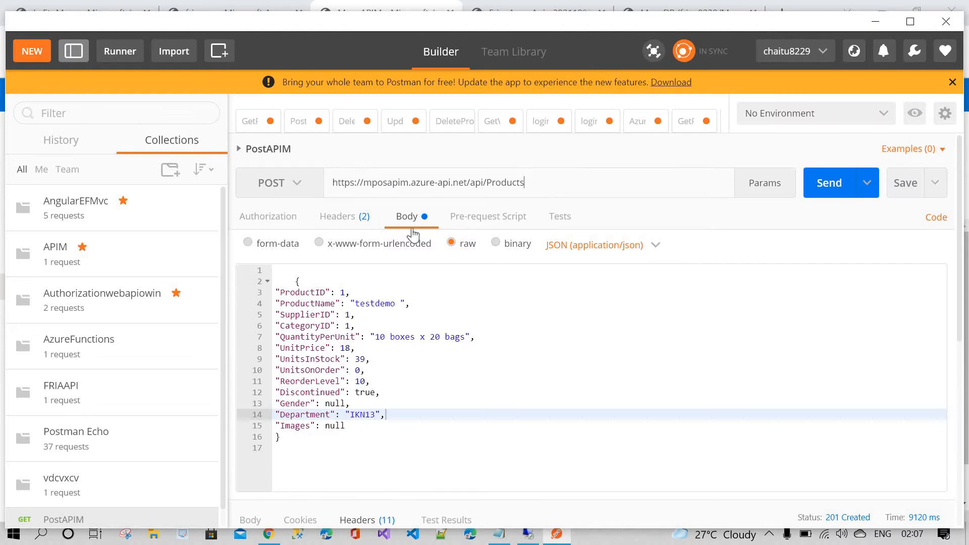
{"action": "left_click", "coordinate": [348, 221]}
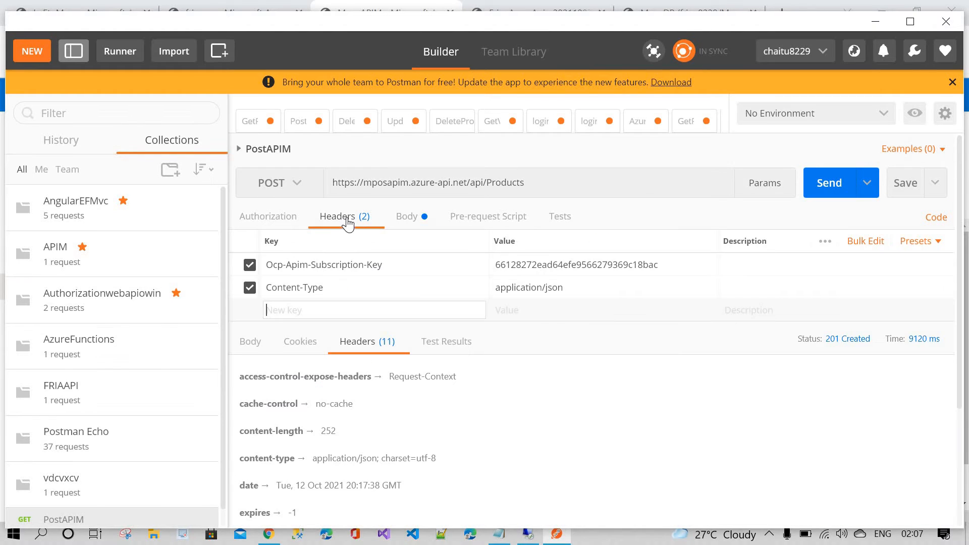
{"action": "triple_click", "coordinate": [481, 183]}
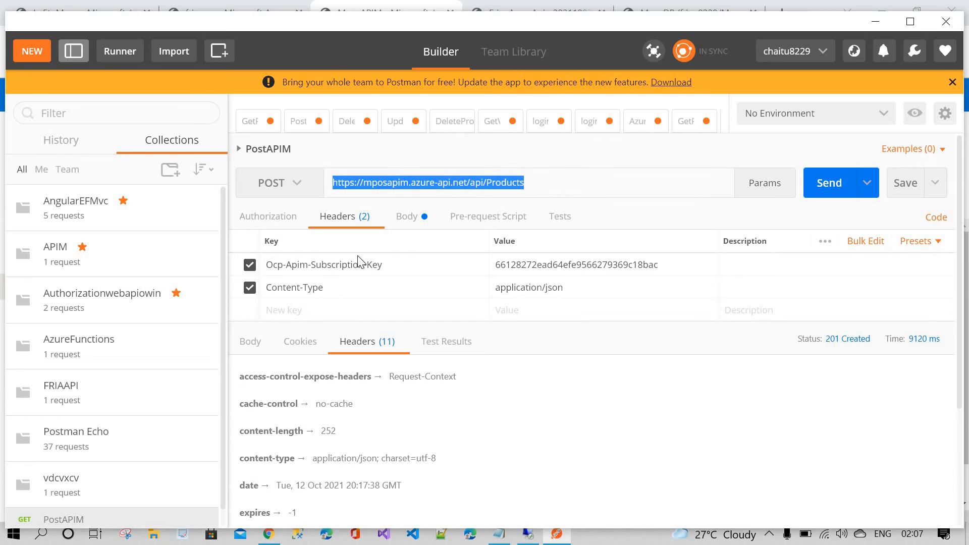
{"action": "key", "text": "Right"}
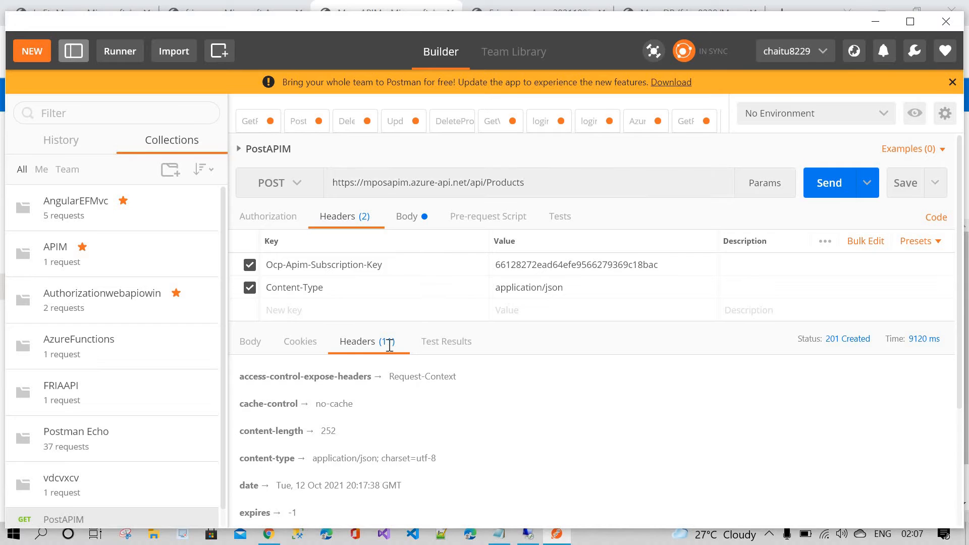
Step: Examine the JSON product body of the Postman POST request by selecting its lines
{"action": "left_click", "coordinate": [406, 216]}
{"action": "left_click", "coordinate": [257, 426]}
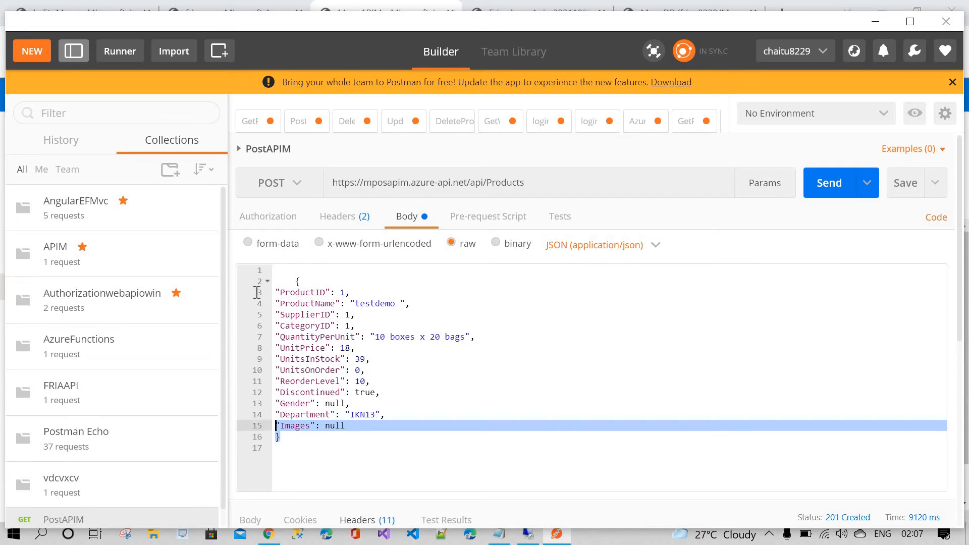
{"action": "left_click_drag", "start_coordinate": [257, 292], "coordinate": [256, 281]}
{"action": "left_click", "coordinate": [299, 281]}
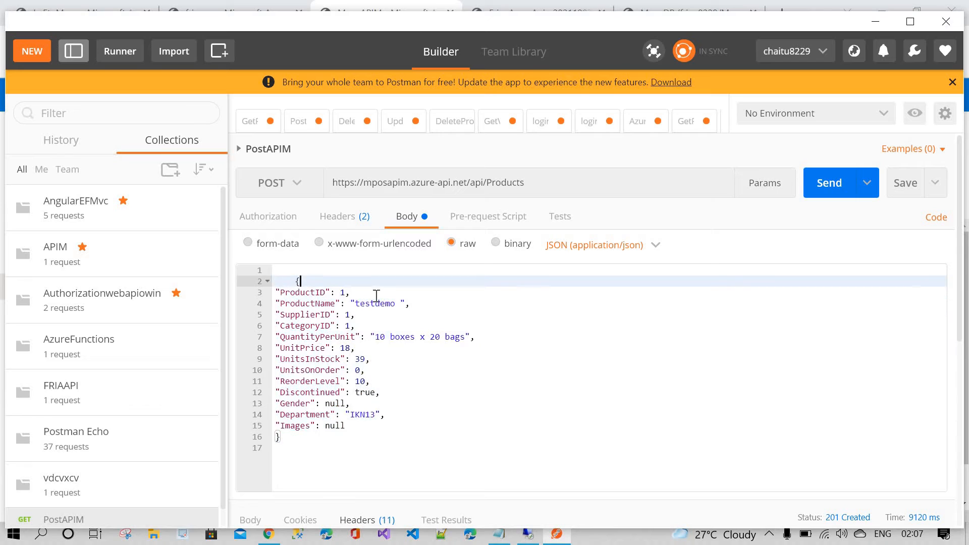
{"action": "key", "text": "Home"}
{"action": "left_click_drag", "start_coordinate": [299, 447], "coordinate": [277, 281]}
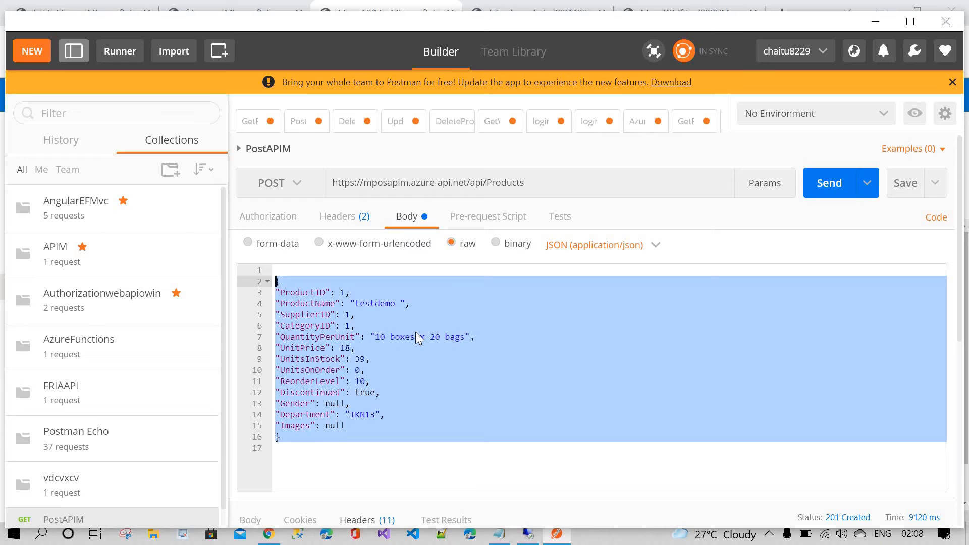
{"action": "left_click", "coordinate": [416, 334]}
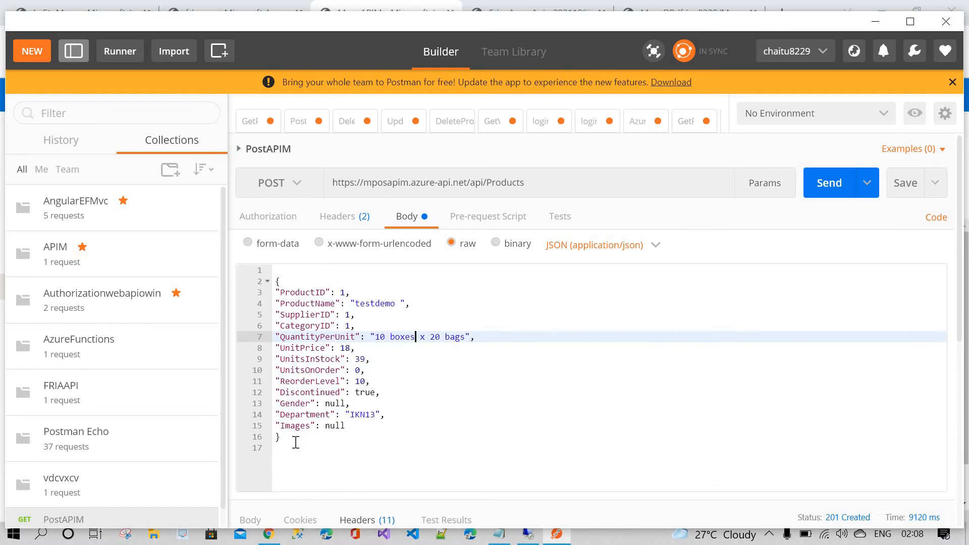
{"action": "left_click_drag", "start_coordinate": [296, 442], "coordinate": [275, 281]}
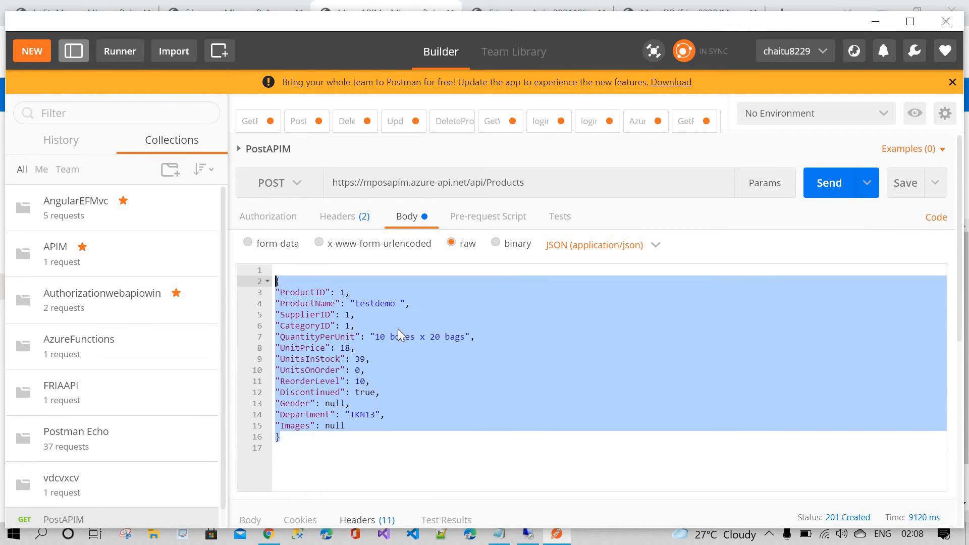
{"action": "left_click", "coordinate": [399, 329]}
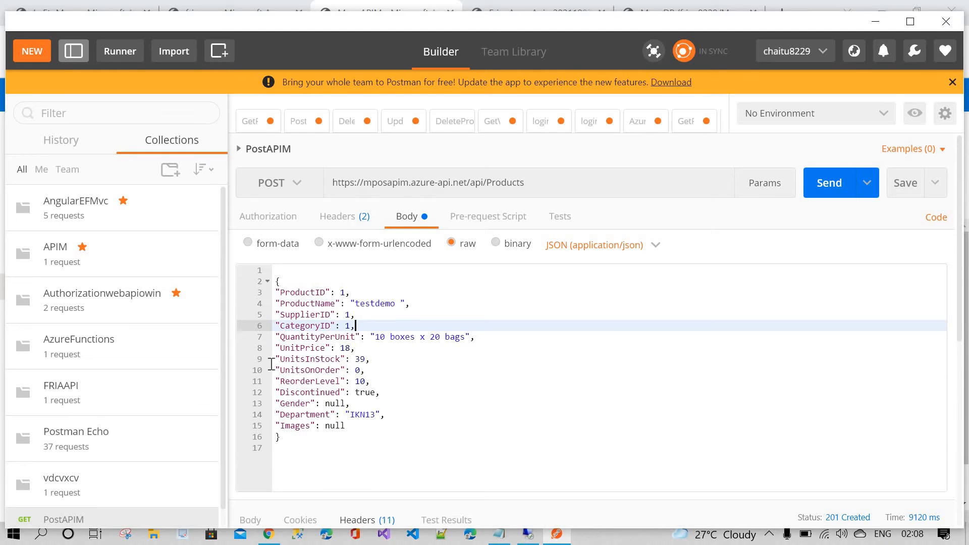
{"action": "left_click_drag", "start_coordinate": [290, 444], "coordinate": [266, 292]}
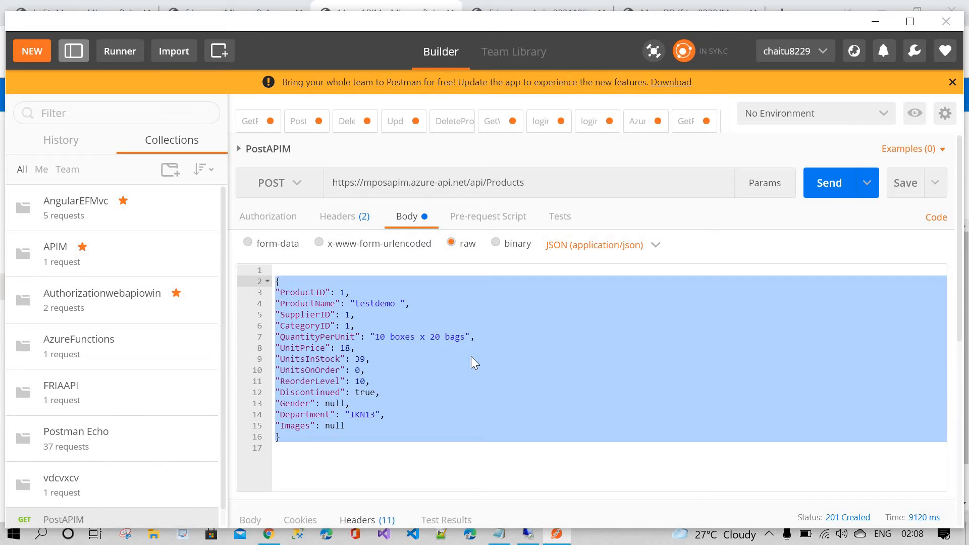
{"action": "left_click", "coordinate": [473, 371]}
{"action": "left_click_drag", "start_coordinate": [282, 437], "coordinate": [269, 292]}
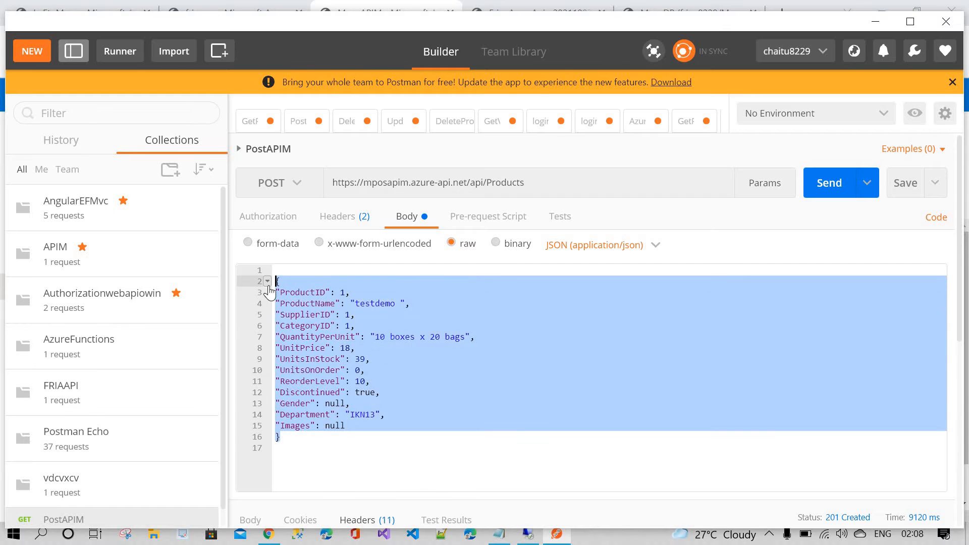
{"action": "left_click", "coordinate": [523, 362]}
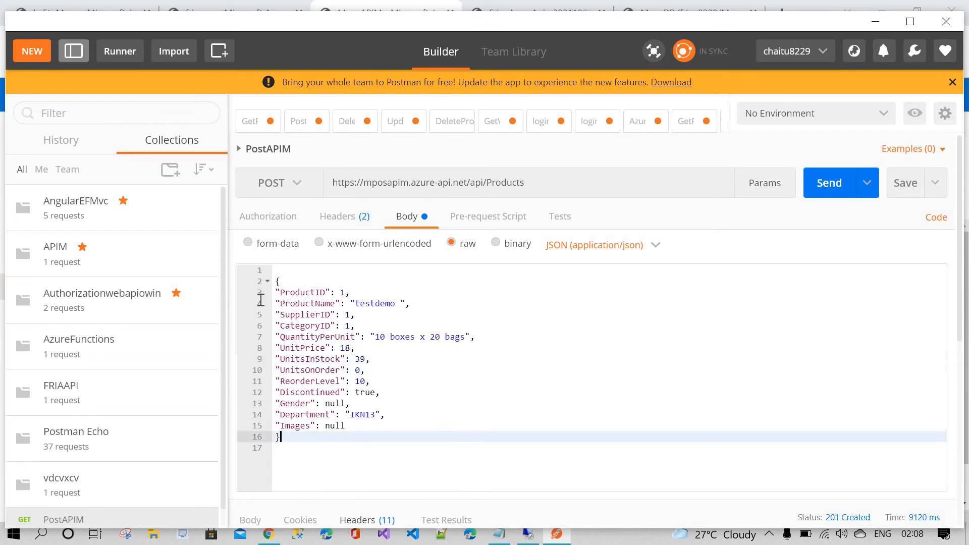
{"action": "left_click_drag", "start_coordinate": [281, 437], "coordinate": [277, 281]}
{"action": "left_click", "coordinate": [416, 336]}
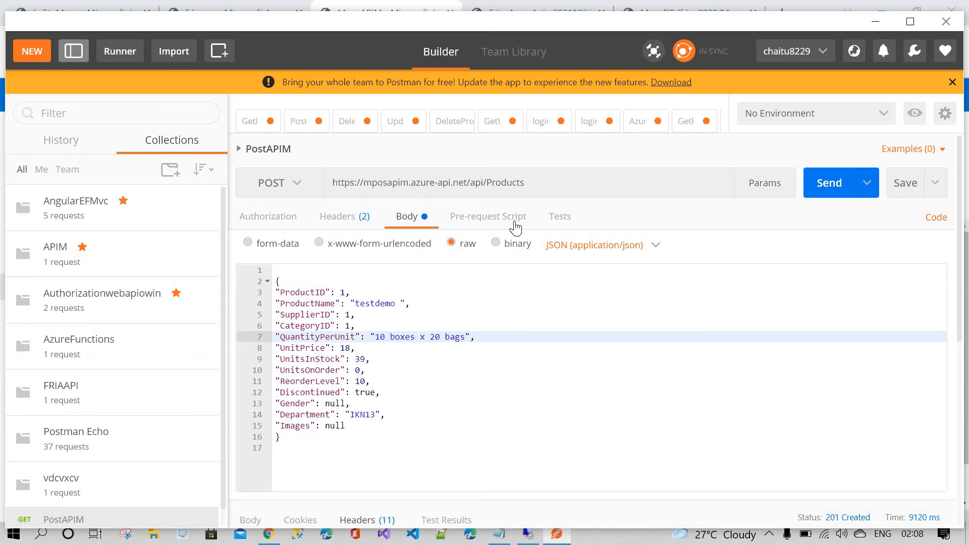
Step: Send the POST request with the product JSON body to the APIM Products endpoint
{"action": "left_click_drag", "start_coordinate": [540, 185], "coordinate": [327, 179]}
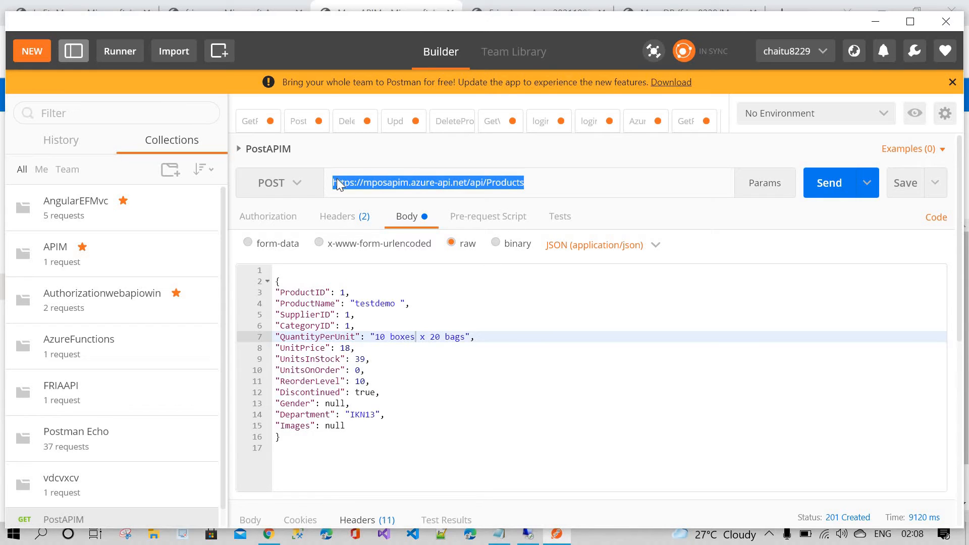
{"action": "left_click", "coordinate": [573, 191]}
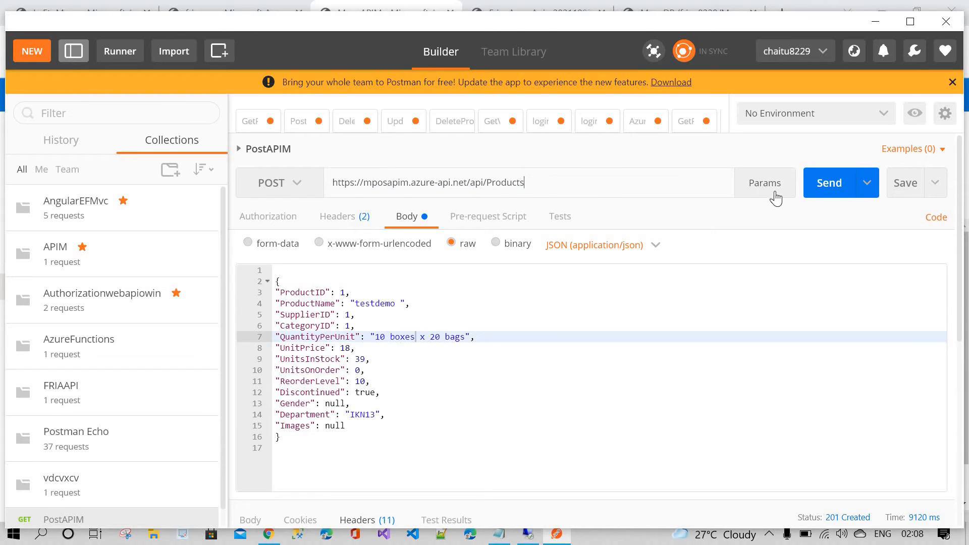
{"action": "left_click", "coordinate": [818, 192]}
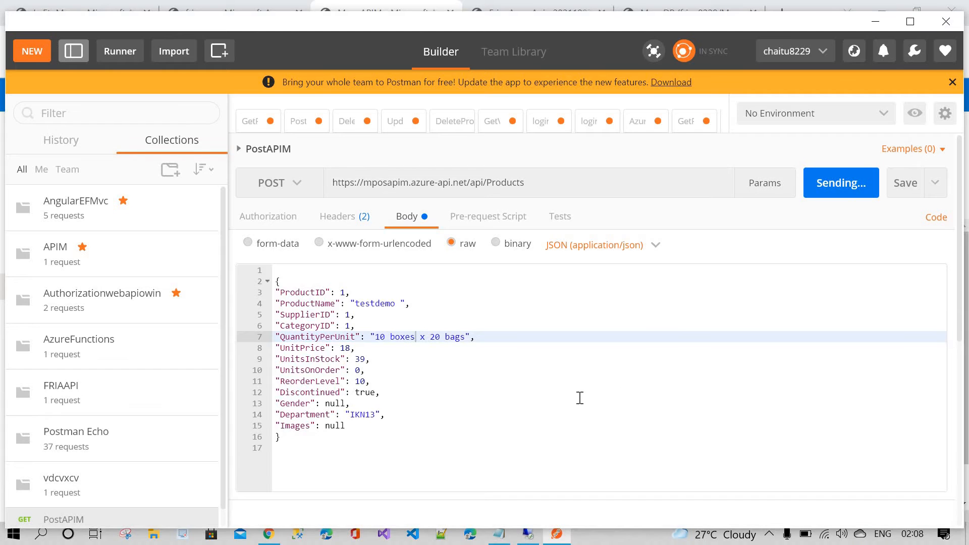
Step: Examine the response body of the POST request, including the returned ProductID
{"action": "scroll", "coordinate": [580, 397], "scroll_direction": "down", "scroll_amount": 3}
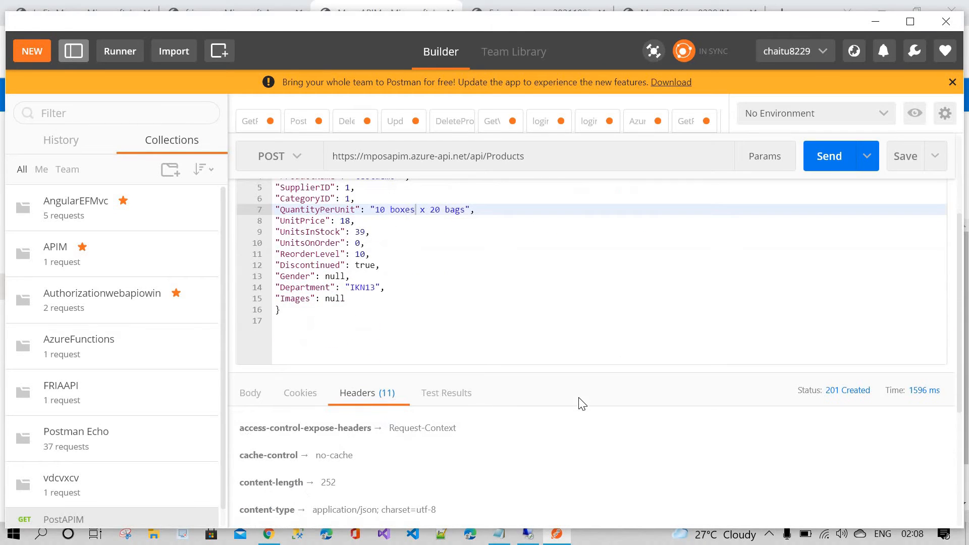
{"action": "left_click", "coordinate": [250, 392]}
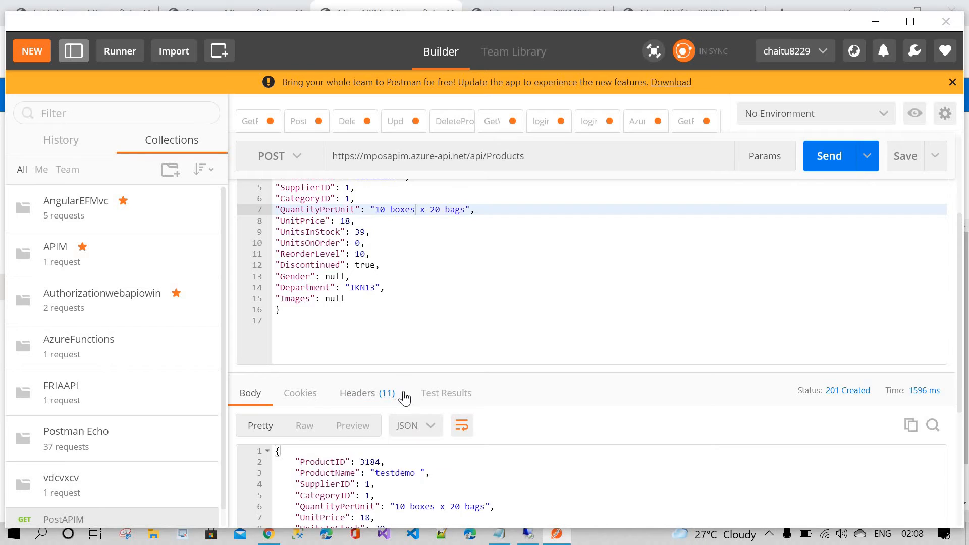
{"action": "scroll", "coordinate": [406, 393], "scroll_direction": "down", "scroll_amount": 2}
{"action": "scroll", "coordinate": [406, 394], "scroll_direction": "down", "scroll_amount": 2}
{"action": "scroll", "coordinate": [405, 393], "scroll_direction": "up", "scroll_amount": 1}
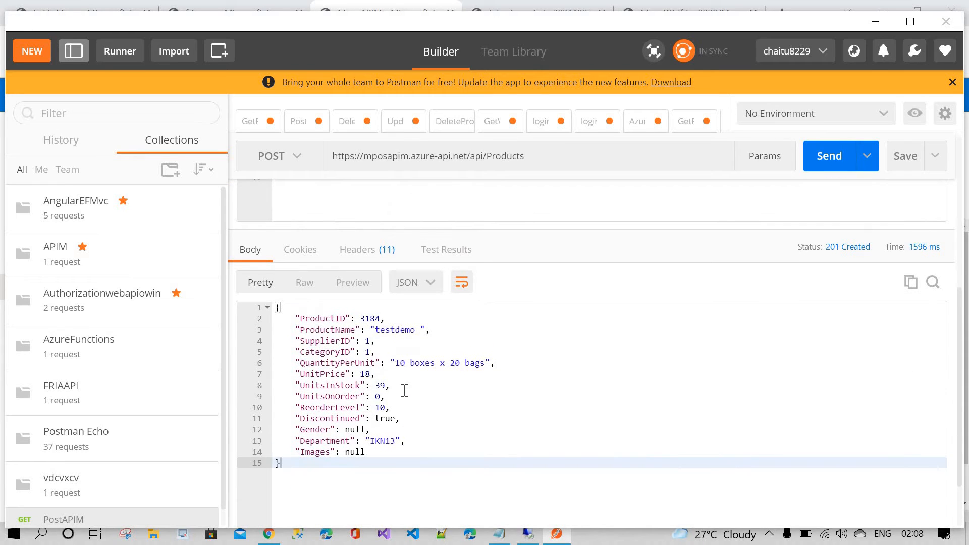
{"action": "double_click", "coordinate": [377, 318]}
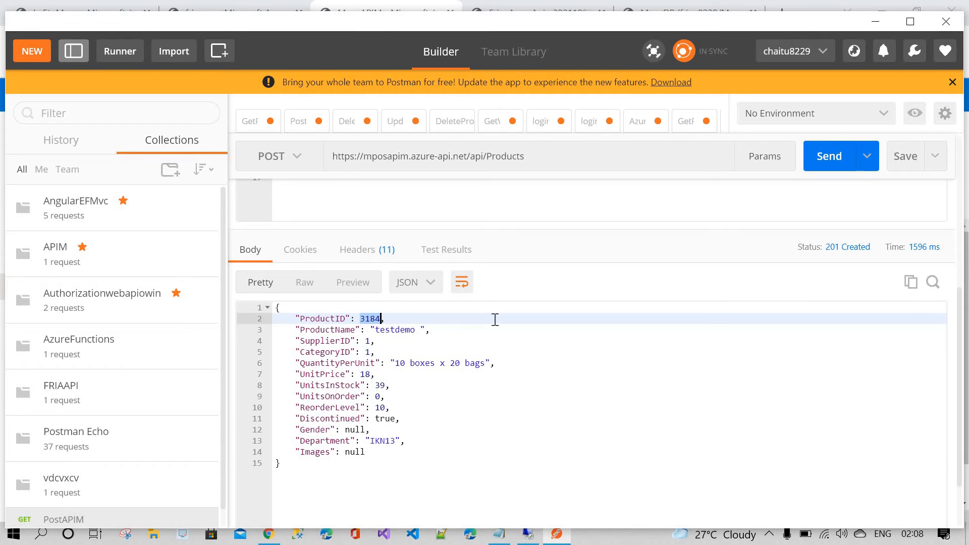
Step: In the MposDB query editor, change the query's productid filter to '3184' and run it
{"action": "left_click", "coordinate": [882, 23]}
{"action": "left_click", "coordinate": [527, 17]}
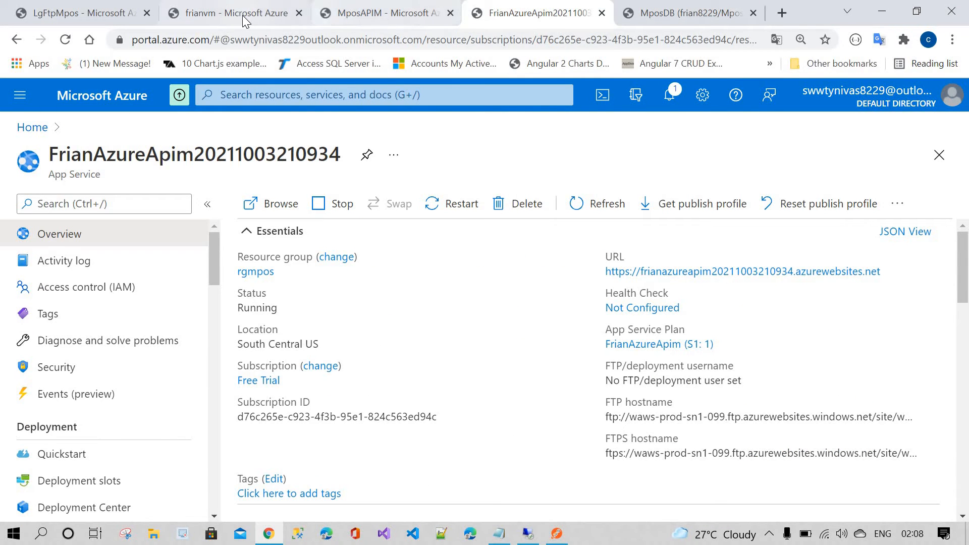
{"action": "left_click", "coordinate": [377, 16]}
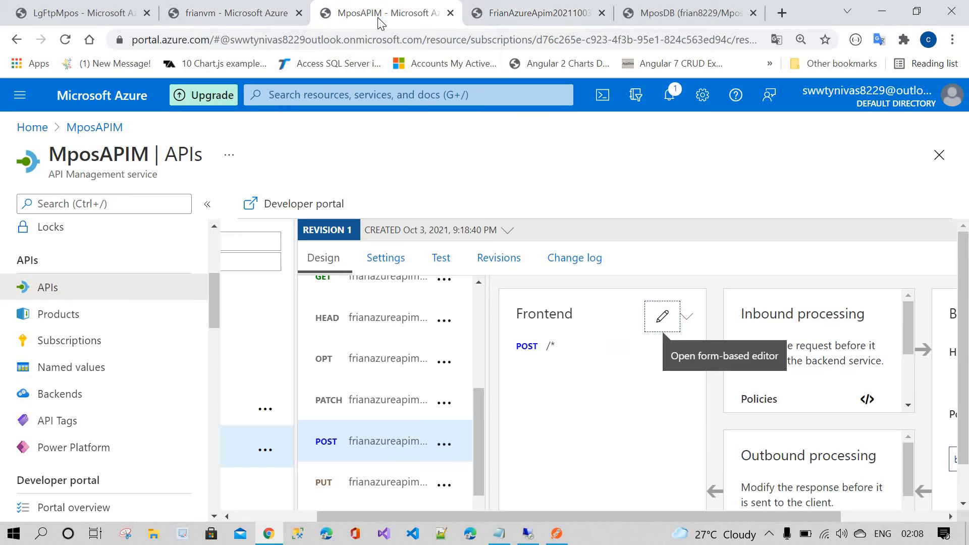
{"action": "left_click", "coordinate": [646, 14]}
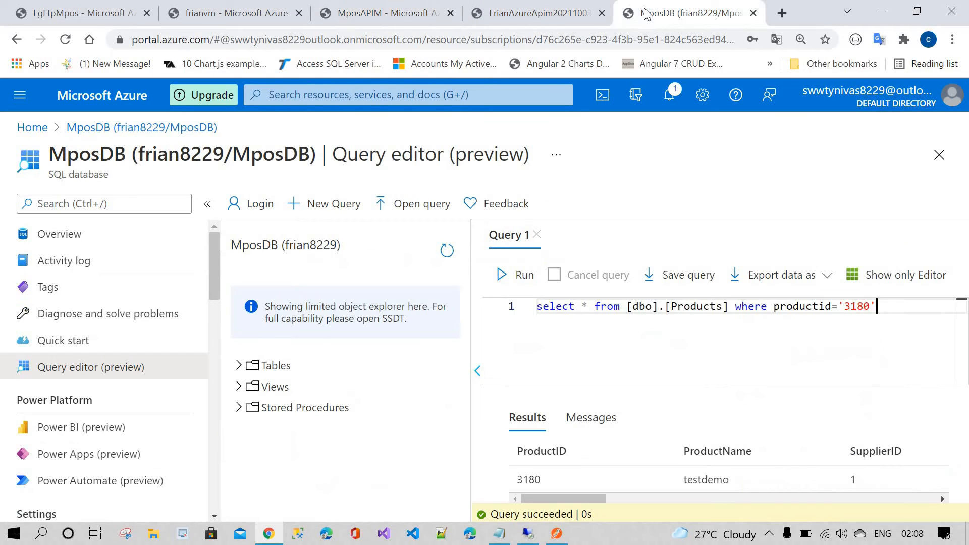
{"action": "double_click", "coordinate": [859, 307]}
{"action": "type", "text": "3184"}
{"action": "triple_click", "coordinate": [648, 307]}
{"action": "left_click", "coordinate": [515, 276]}
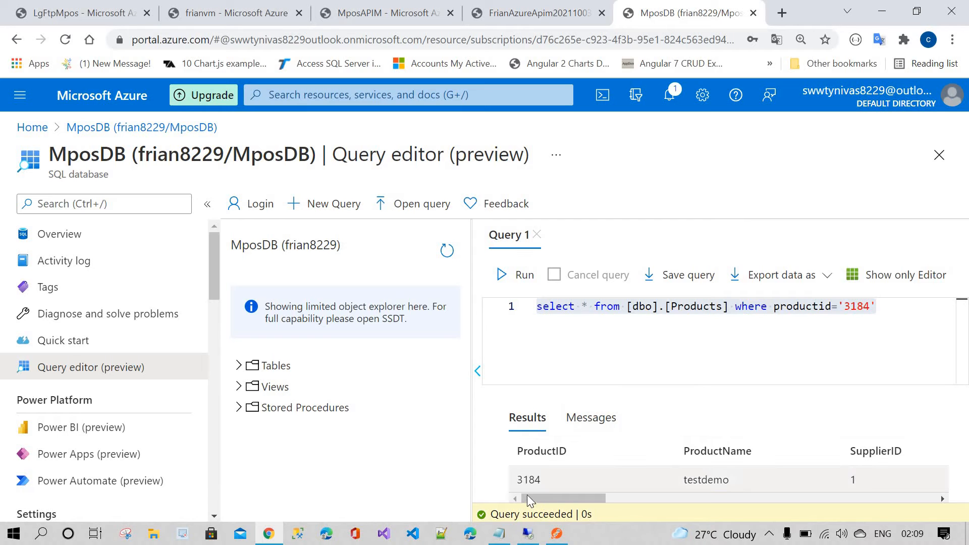
Step: Copy the APIM Products URL from Postman into the HTTP action's URI field and place the cursor in the first header key
{"action": "left_click", "coordinate": [557, 533]}
{"action": "double_click", "coordinate": [397, 329]}
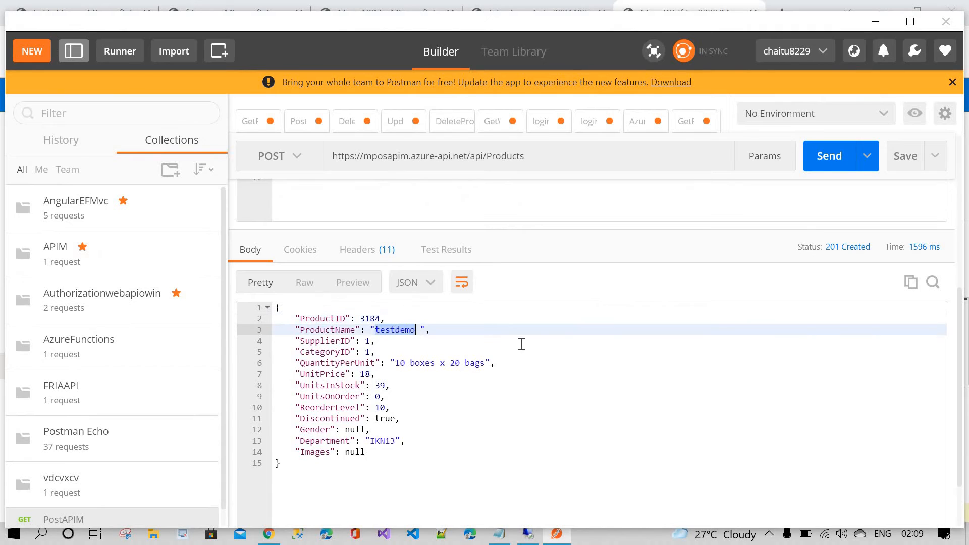
{"action": "left_click", "coordinate": [520, 341]}
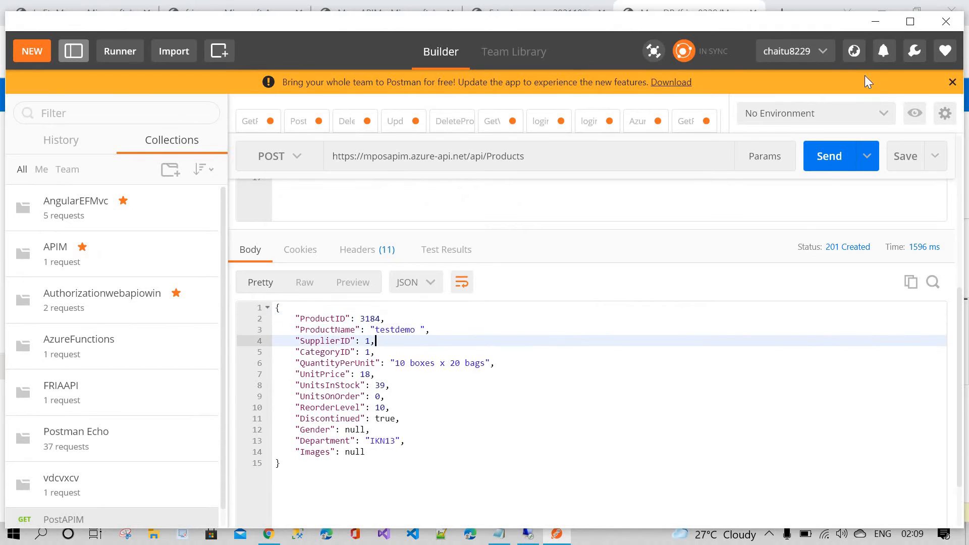
{"action": "left_click", "coordinate": [880, 21]}
{"action": "left_click", "coordinate": [110, 11]}
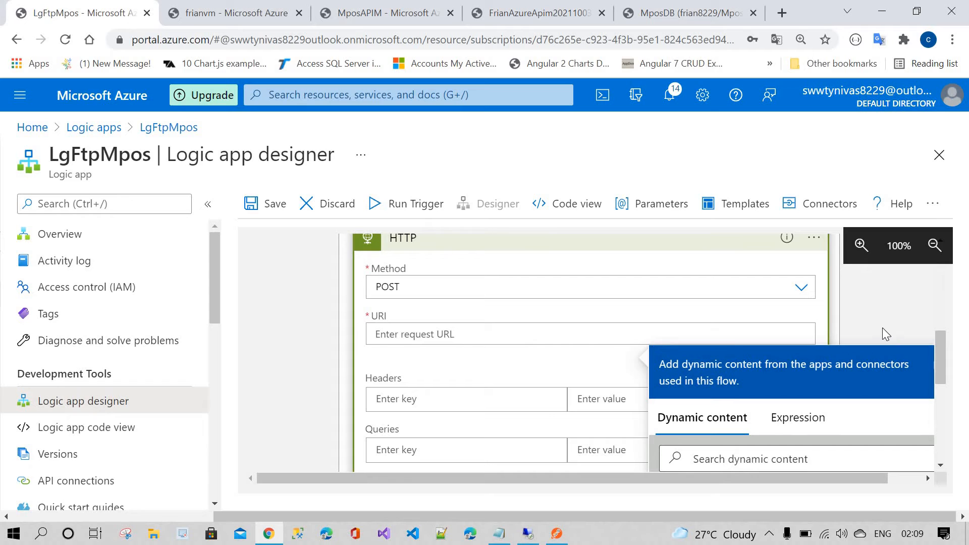
{"action": "left_click", "coordinate": [460, 335]}
{"action": "left_click", "coordinate": [555, 536]}
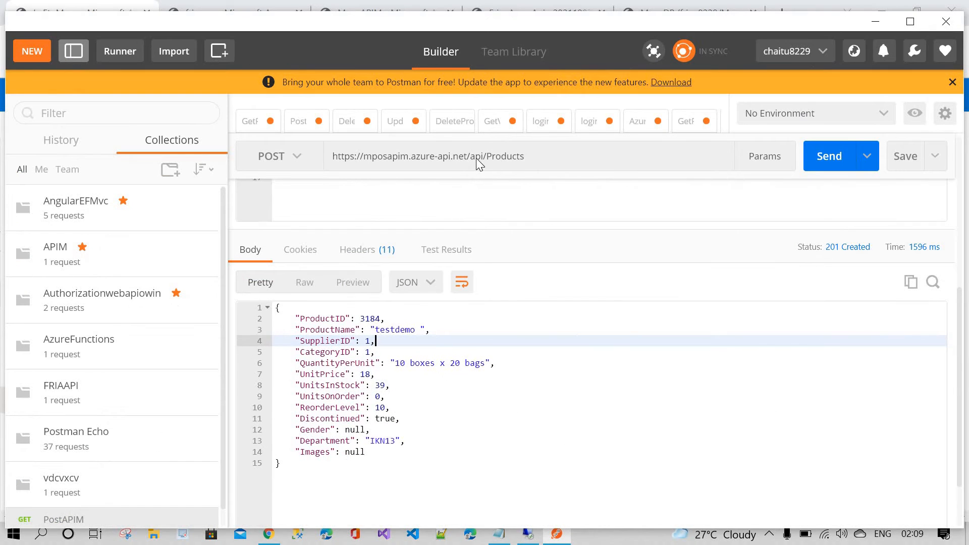
{"action": "triple_click", "coordinate": [477, 159]}
{"action": "key", "text": "ctrl+c"}
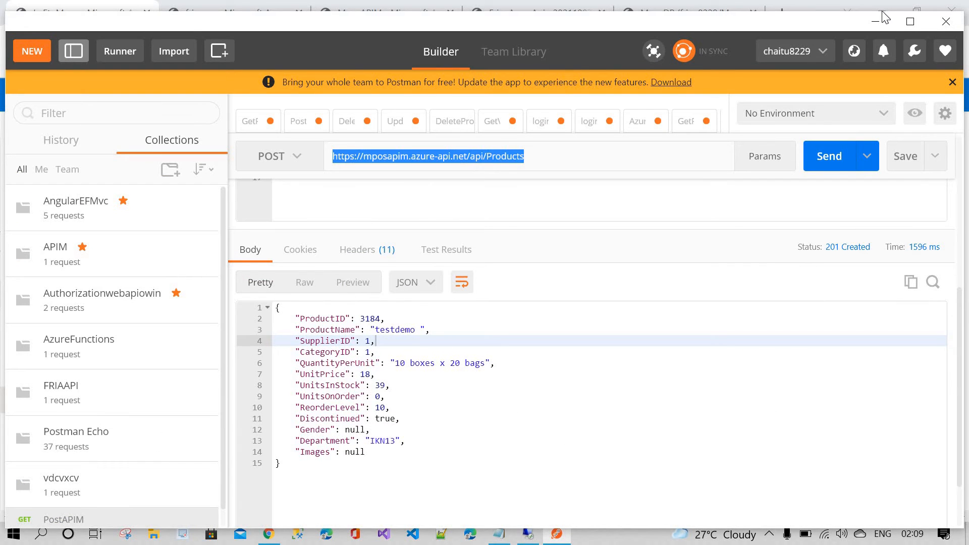
{"action": "left_click", "coordinate": [876, 21]}
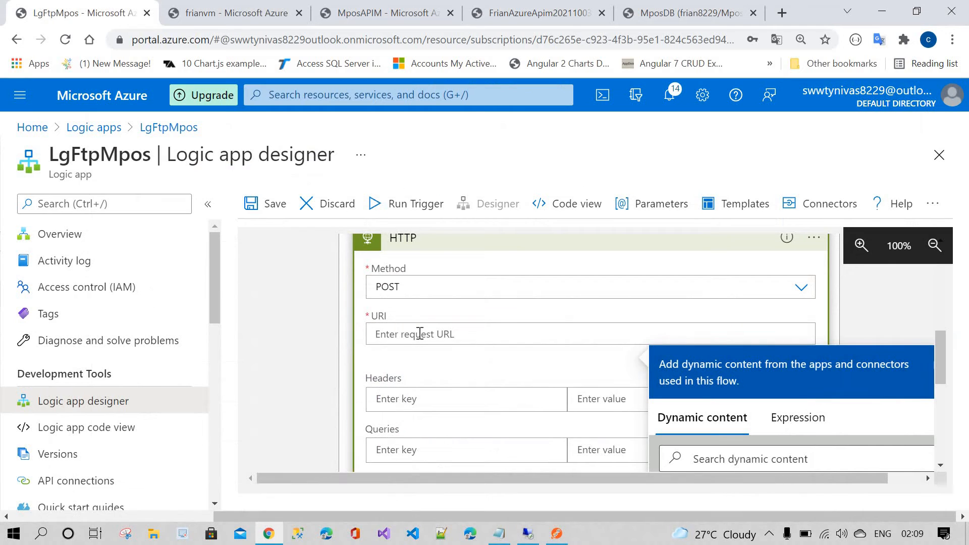
{"action": "key", "text": "ctrl+v"}
{"action": "scroll", "coordinate": [422, 324], "scroll_direction": "down", "scroll_amount": 1}
{"action": "left_click", "coordinate": [424, 325]}
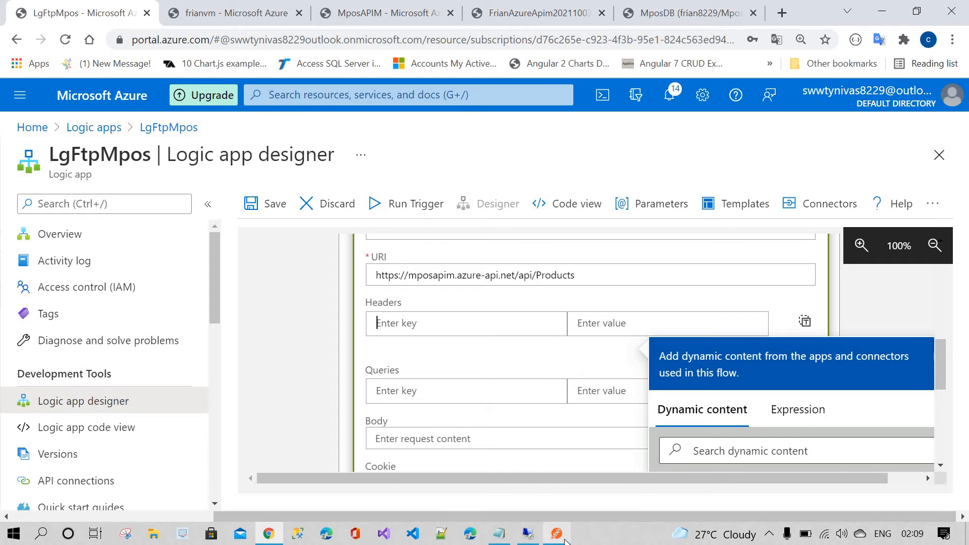
Step: Switch through the portal tabs to review the MposDB query editor and the MposAPIM API
{"action": "mouse_move", "coordinate": [557, 534]}
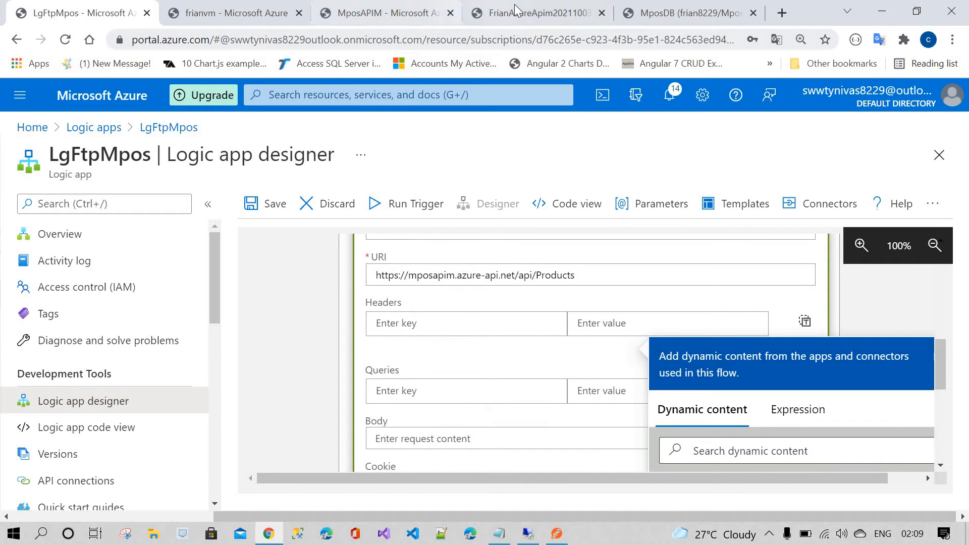
{"action": "left_click", "coordinate": [539, 13]}
{"action": "left_click", "coordinate": [690, 15]}
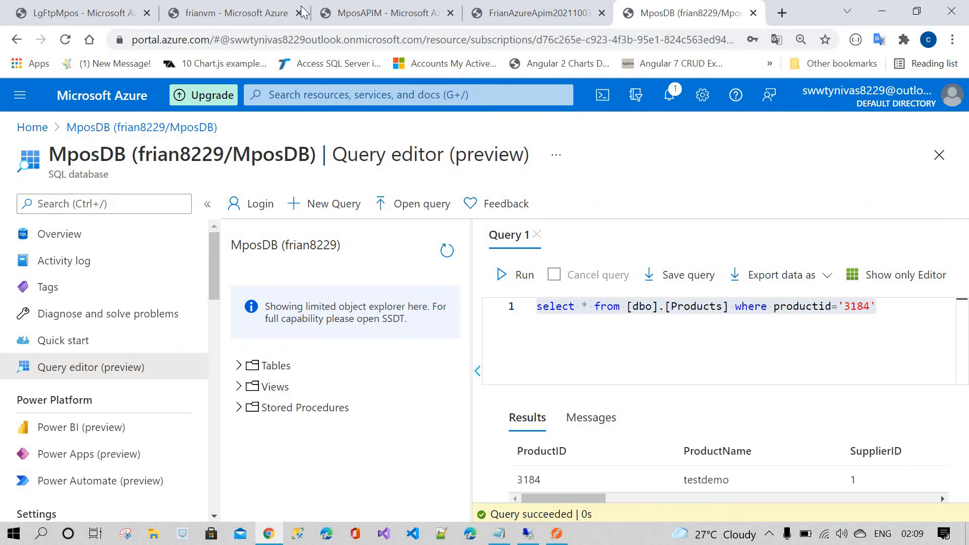
{"action": "left_click", "coordinate": [318, 15]}
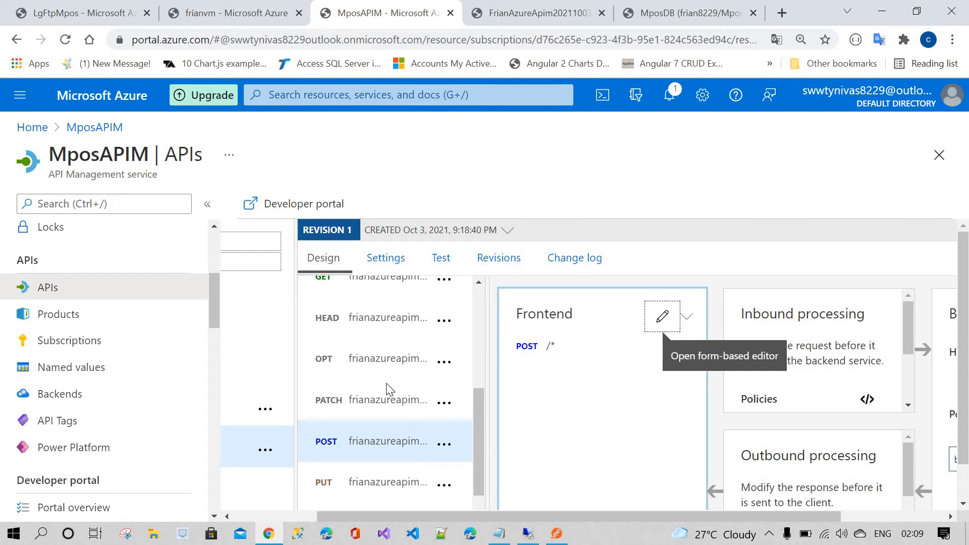
Step: Copy the Ocp-Apim-Subscription-Key header name from the GET operation's test console into the HTTP action's first header key
{"action": "scroll", "coordinate": [356, 362], "scroll_direction": "up", "scroll_amount": 1}
{"action": "left_click", "coordinate": [356, 355]}
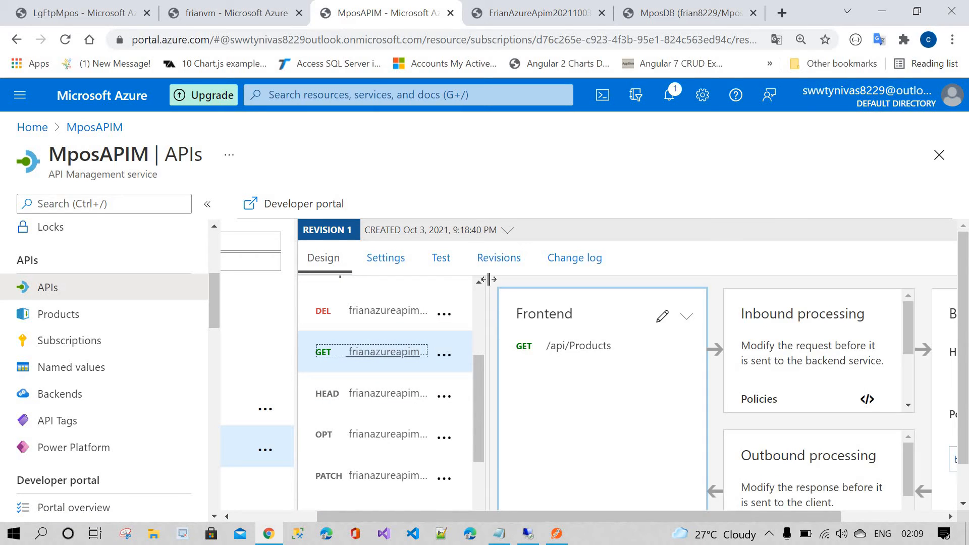
{"action": "left_click", "coordinate": [441, 258]}
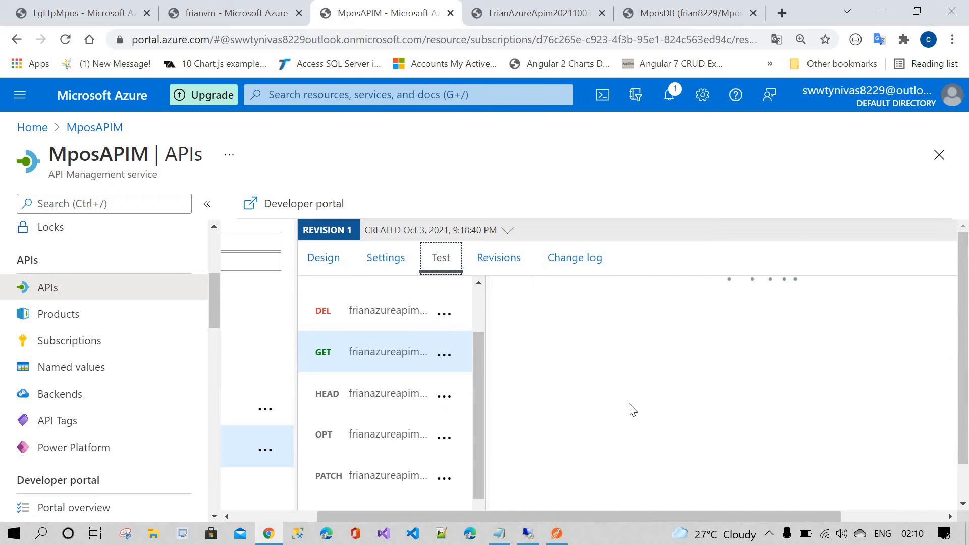
{"action": "scroll", "coordinate": [641, 404], "scroll_direction": "down", "scroll_amount": 10}
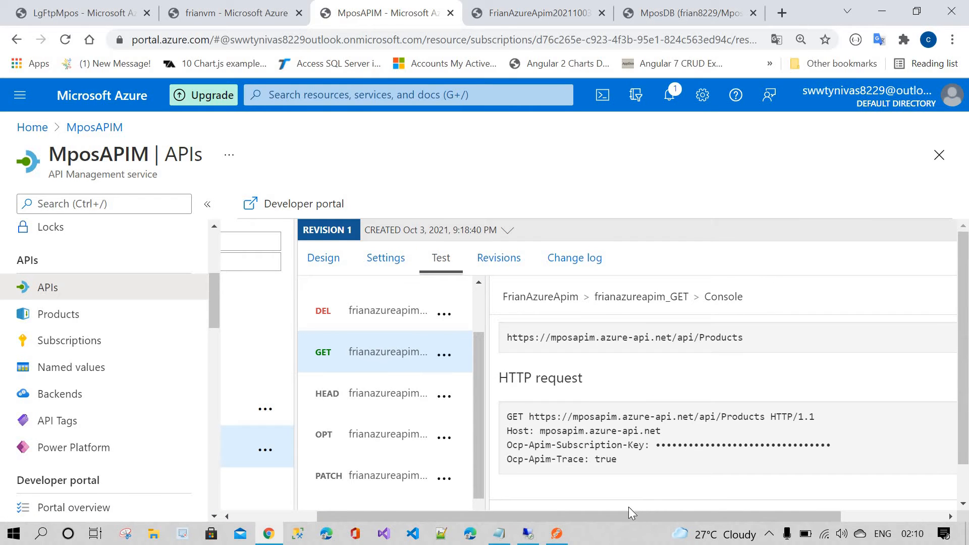
{"action": "left_click_drag", "start_coordinate": [626, 514], "coordinate": [752, 512]}
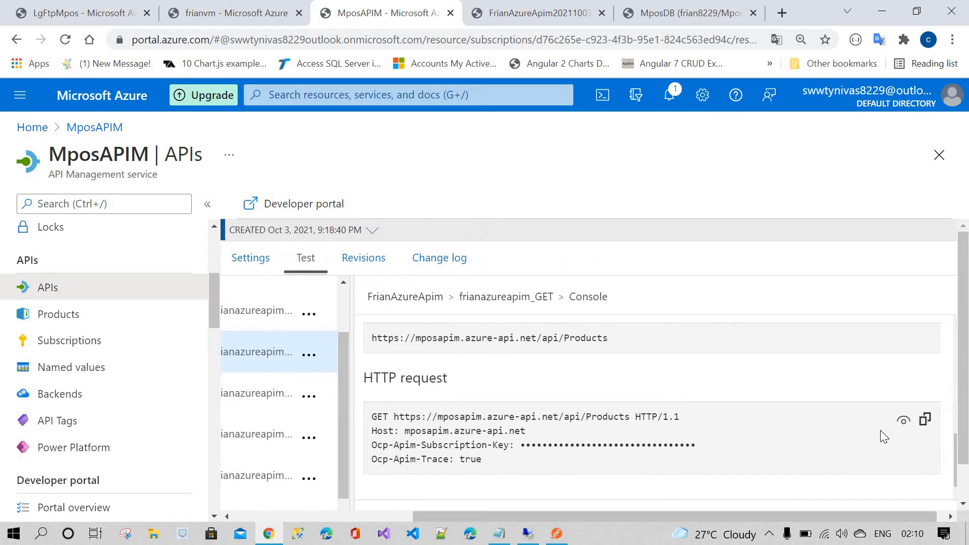
{"action": "left_click", "coordinate": [904, 420]}
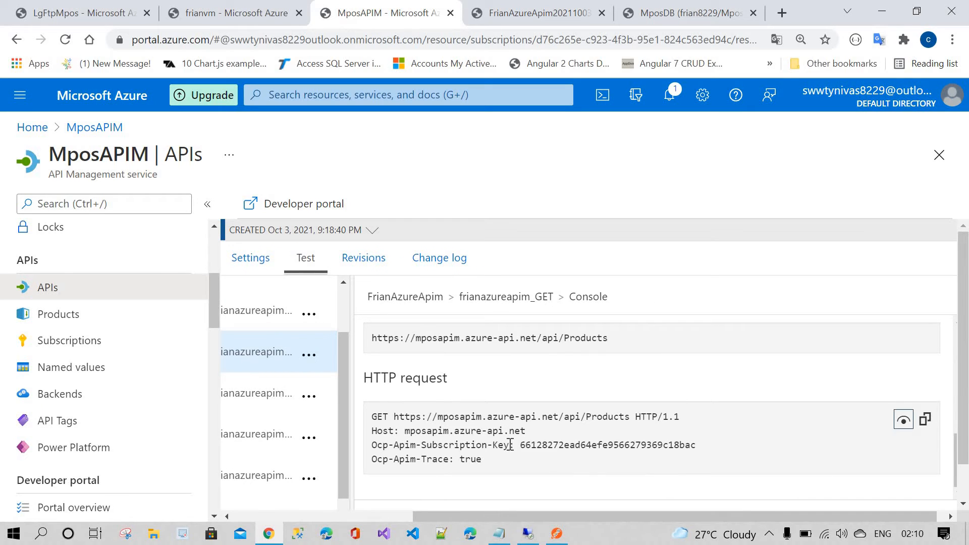
{"action": "left_click_drag", "start_coordinate": [509, 445], "coordinate": [371, 447]}
{"action": "key", "text": "ctrl+c"}
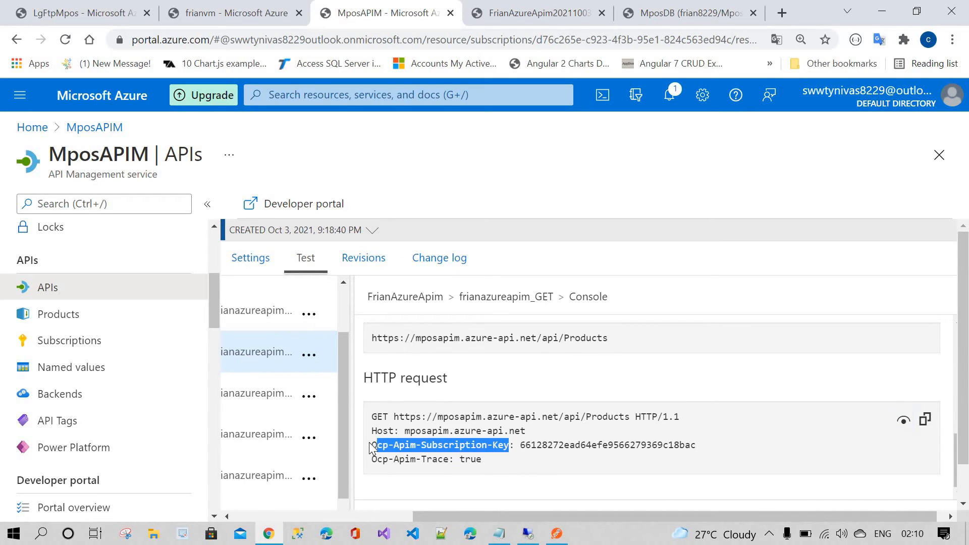
{"action": "left_click", "coordinate": [81, 13]}
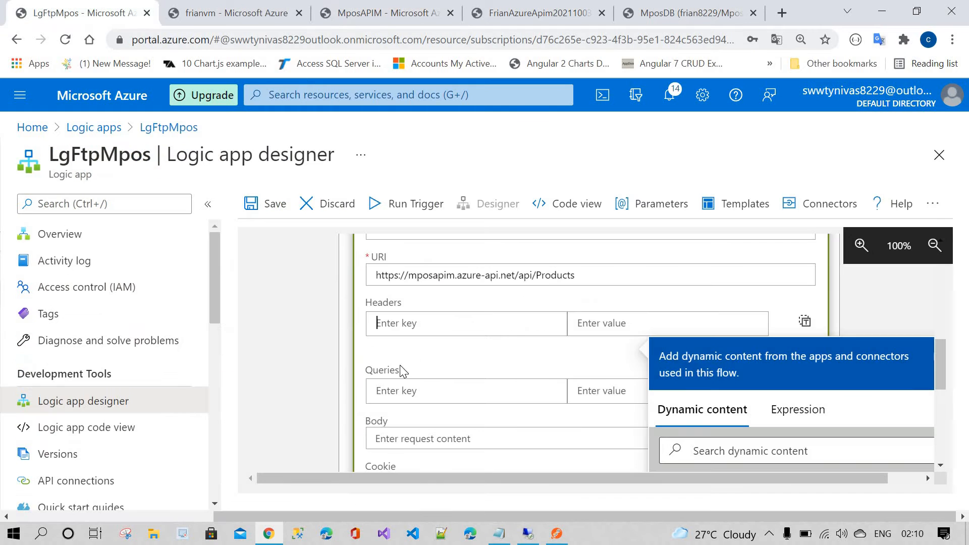
{"action": "key", "text": "ctrl+v"}
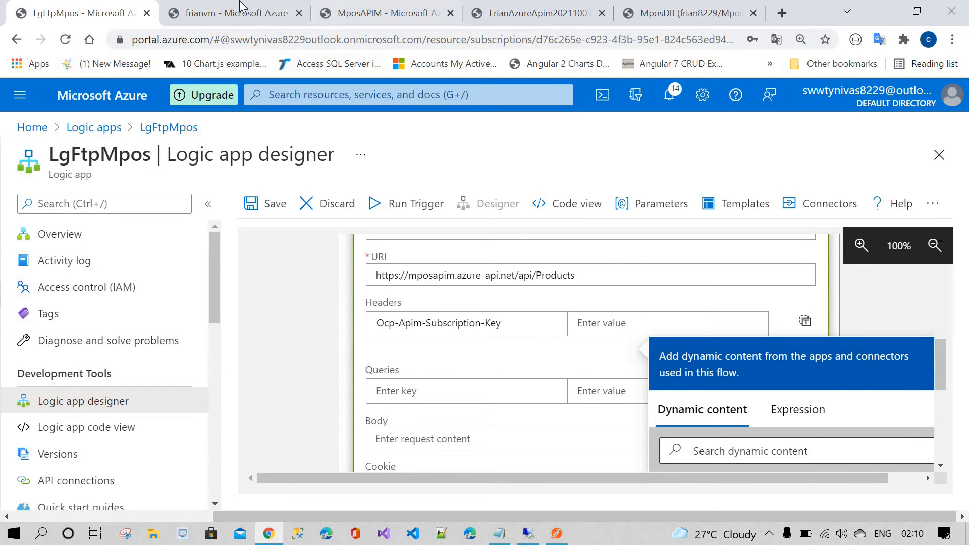
Step: Copy the APIM subscription key from the test console and paste it as the header's value
{"action": "left_click", "coordinate": [235, 13]}
{"action": "left_click", "coordinate": [546, 7]}
{"action": "left_click", "coordinate": [381, 12]}
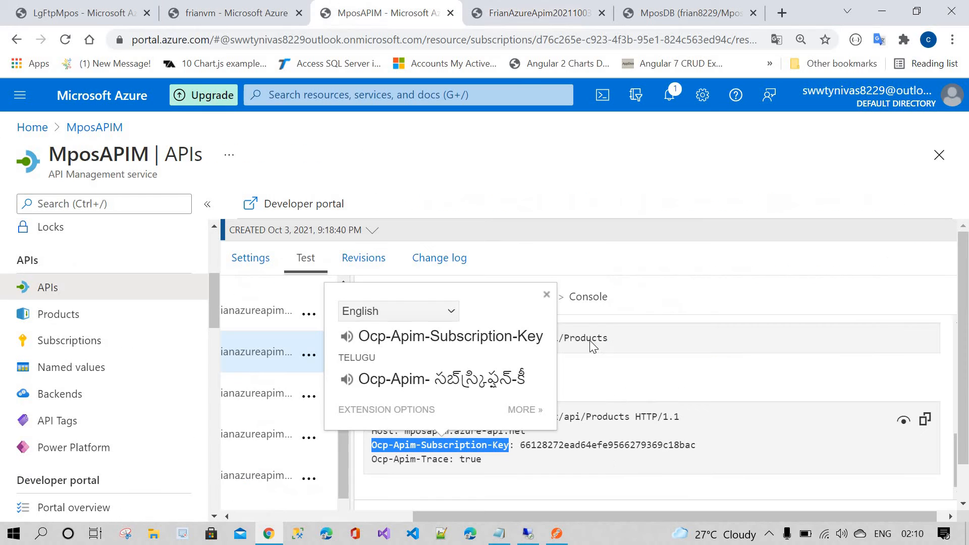
{"action": "double_click", "coordinate": [593, 444]}
{"action": "key", "text": "ctrl+c"}
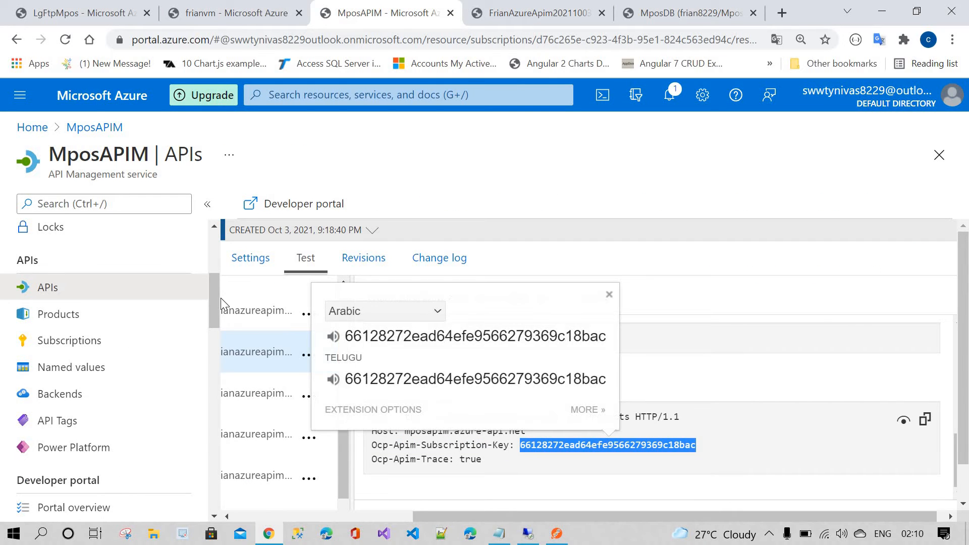
{"action": "left_click", "coordinate": [83, 13]}
{"action": "left_click", "coordinate": [596, 324]}
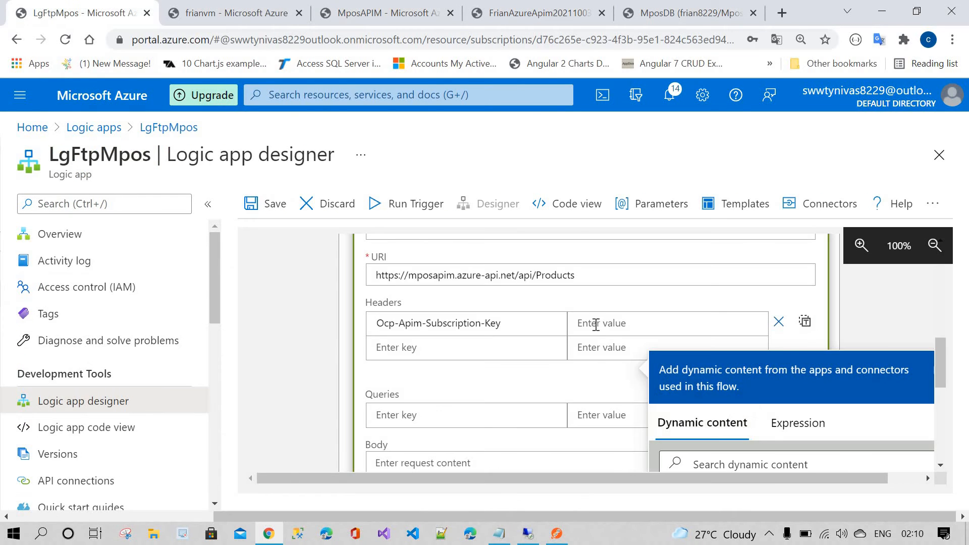
{"action": "key", "text": "ctrl+v"}
Step: Paste the POST response JSON from Postman into the HTTP action's Body field
{"action": "scroll", "coordinate": [409, 368], "scroll_direction": "down", "scroll_amount": 3}
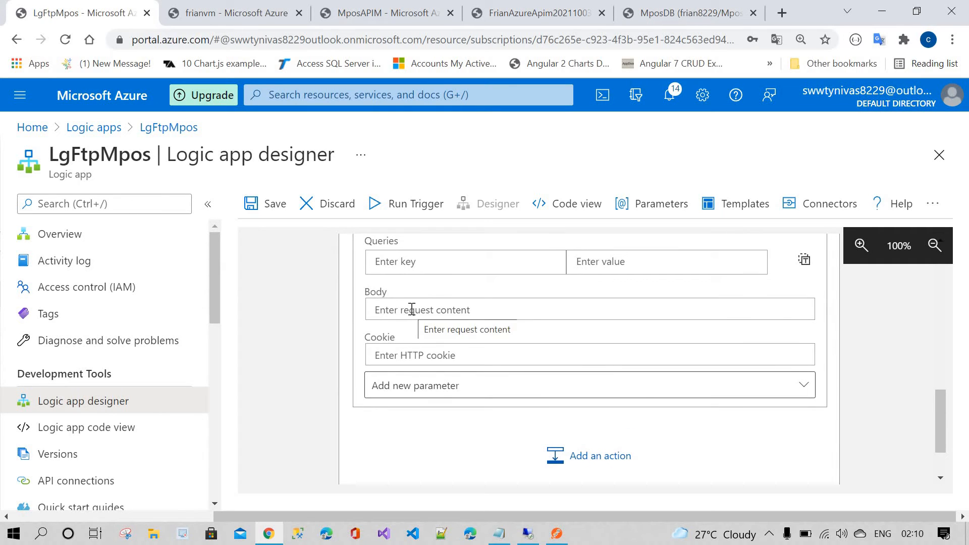
{"action": "left_click", "coordinate": [412, 309]}
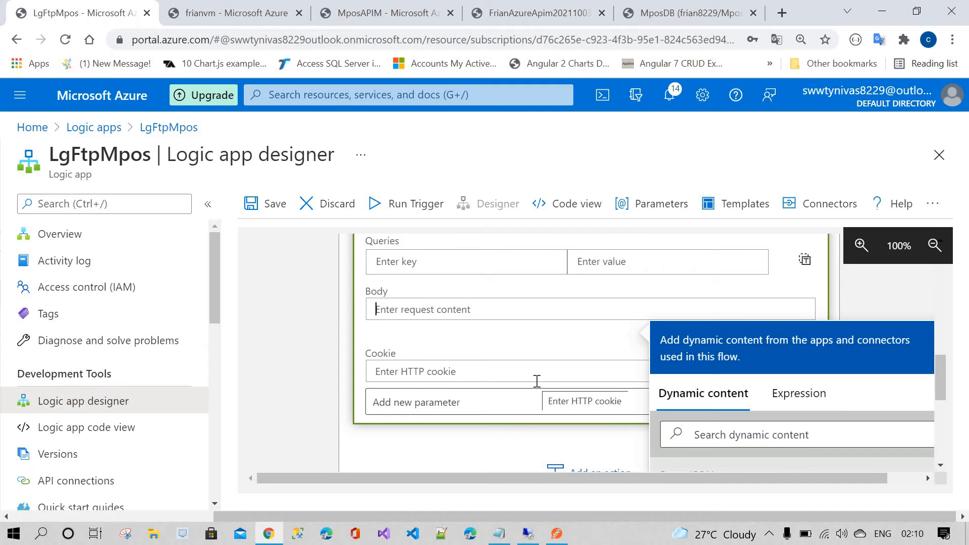
{"action": "left_click", "coordinate": [557, 534]}
{"action": "left_click_drag", "start_coordinate": [281, 463], "coordinate": [249, 295]}
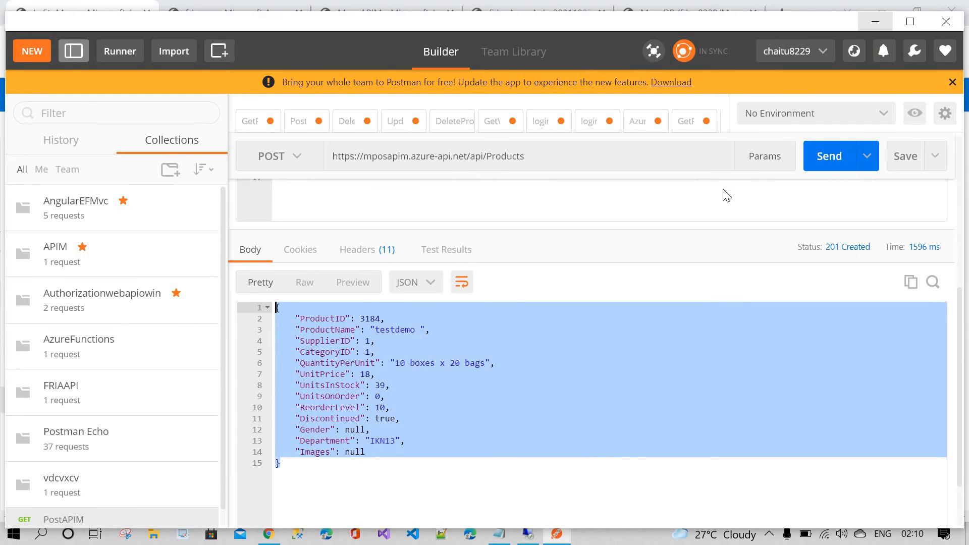
{"action": "left_click", "coordinate": [879, 22]}
{"action": "key", "text": "ctrl+v"}
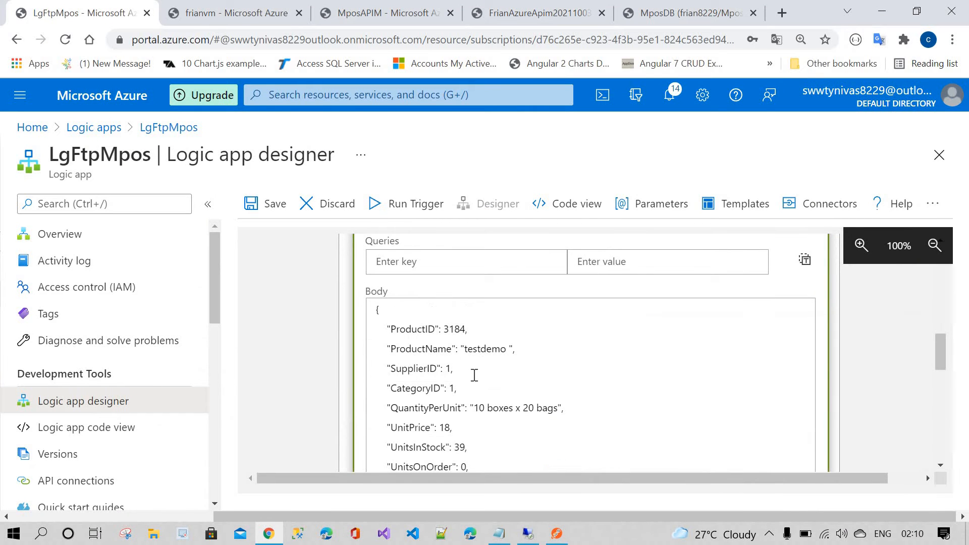
Step: Replace the body's ProductID value with the ProductID dynamic content from Parse JSON
{"action": "scroll", "coordinate": [475, 375], "scroll_direction": "down", "scroll_amount": 2}
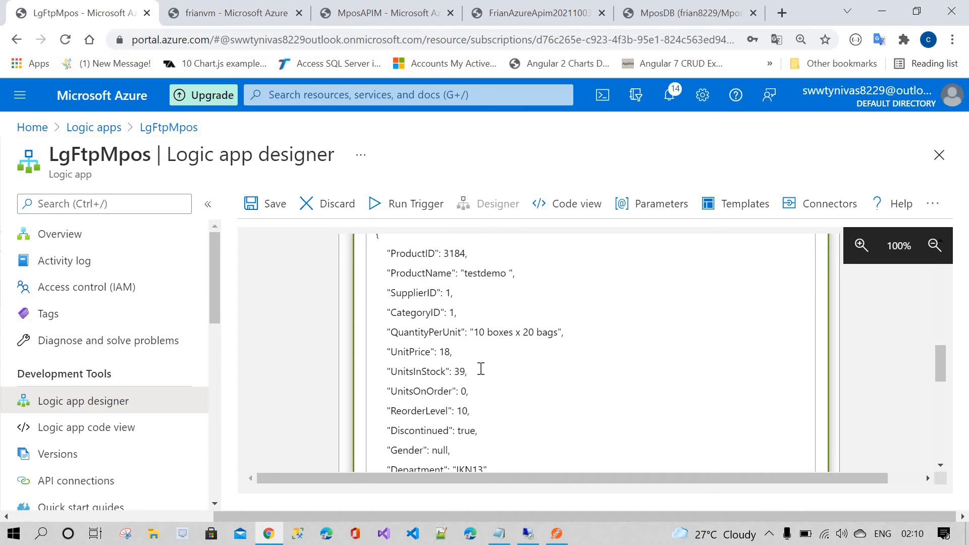
{"action": "scroll", "coordinate": [457, 333], "scroll_direction": "up", "scroll_amount": 2}
{"action": "double_click", "coordinate": [457, 330]}
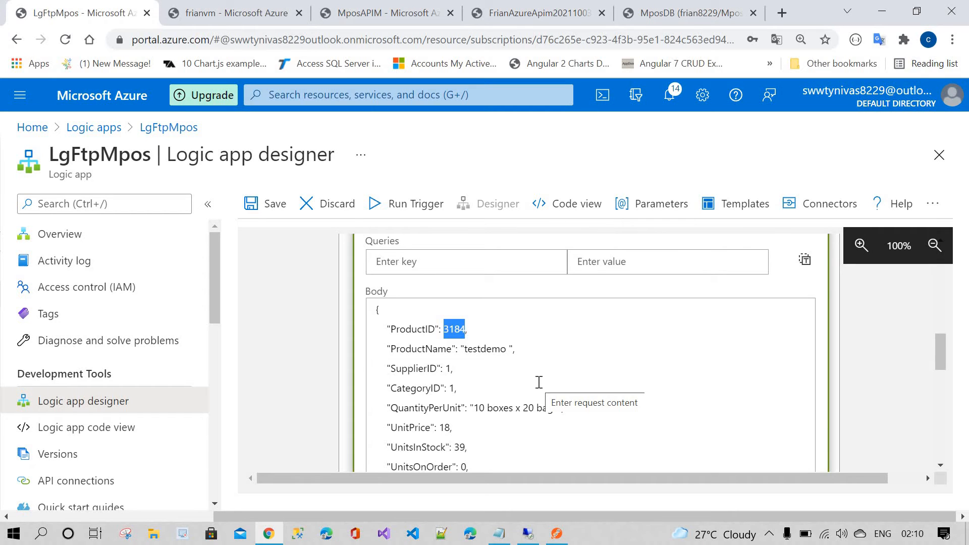
{"action": "key", "text": "BackSpace"}
{"action": "scroll", "coordinate": [628, 351], "scroll_direction": "down", "scroll_amount": 4}
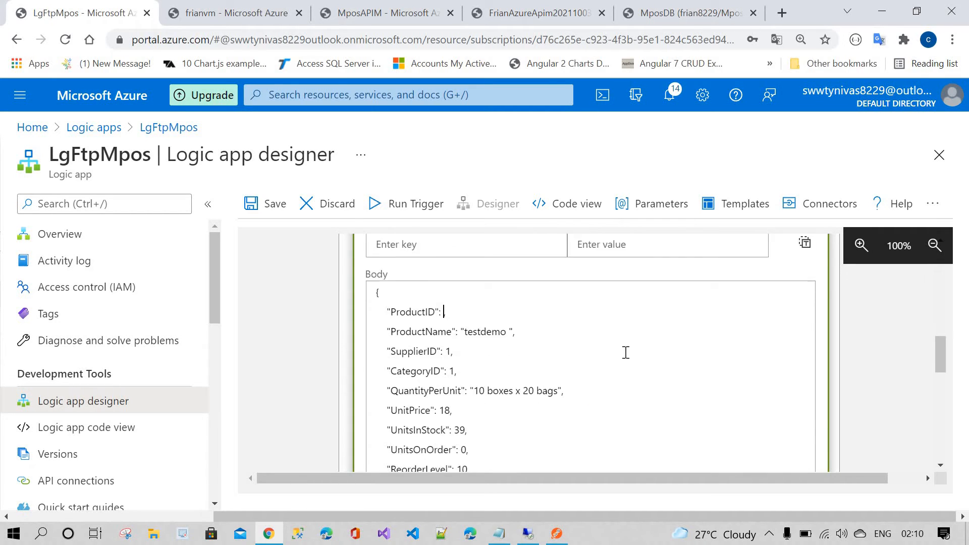
{"action": "scroll", "coordinate": [626, 353], "scroll_direction": "down", "scroll_amount": 6}
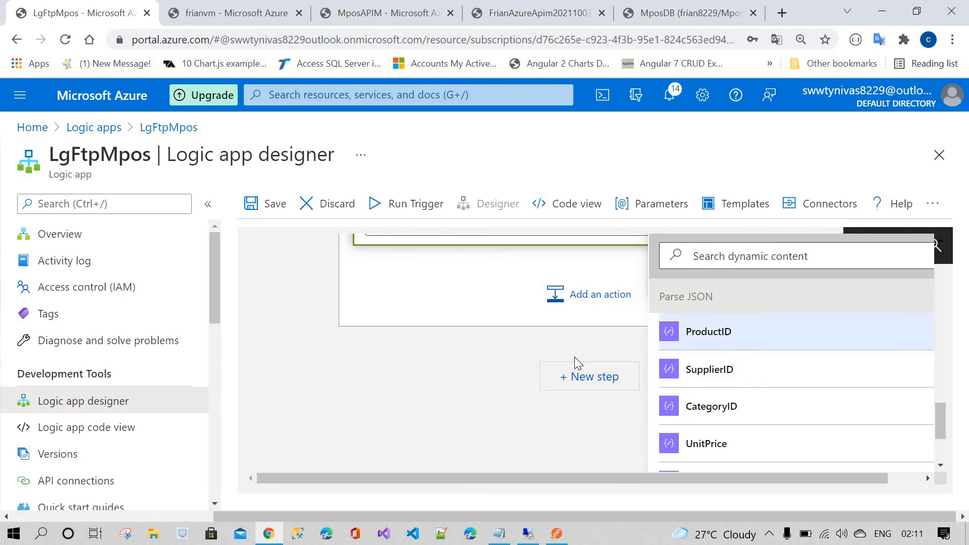
{"action": "left_click", "coordinate": [549, 363]}
{"action": "scroll", "coordinate": [480, 372], "scroll_direction": "down", "scroll_amount": 3}
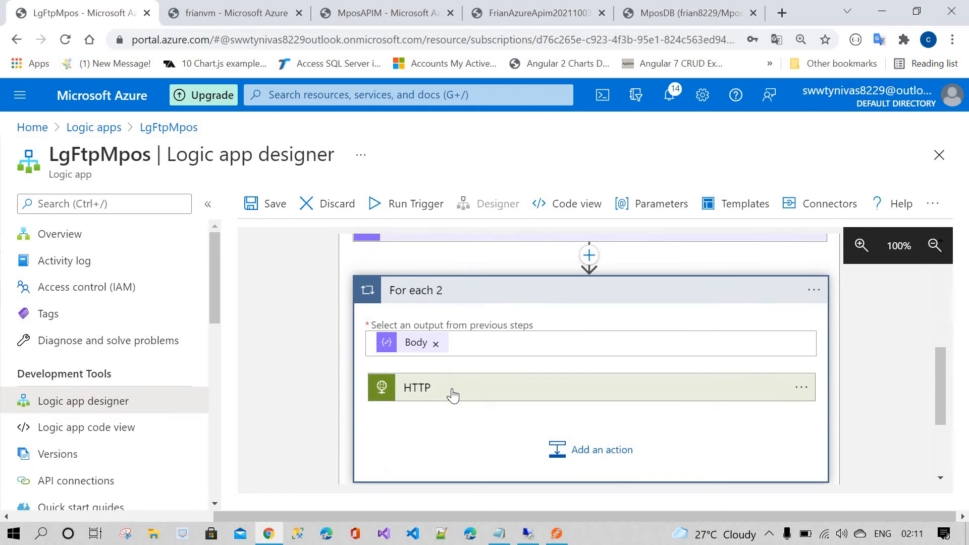
{"action": "left_click", "coordinate": [450, 388]}
{"action": "scroll", "coordinate": [492, 337], "scroll_direction": "down", "scroll_amount": 4}
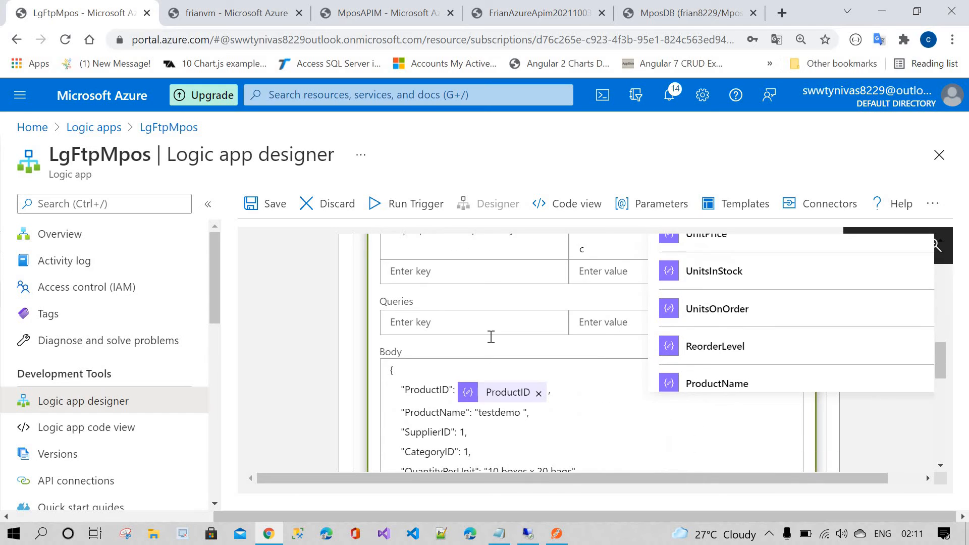
Step: Replace the body's ProductName value "testdemo" with the ProductName dynamic content
{"action": "double_click", "coordinate": [491, 336]}
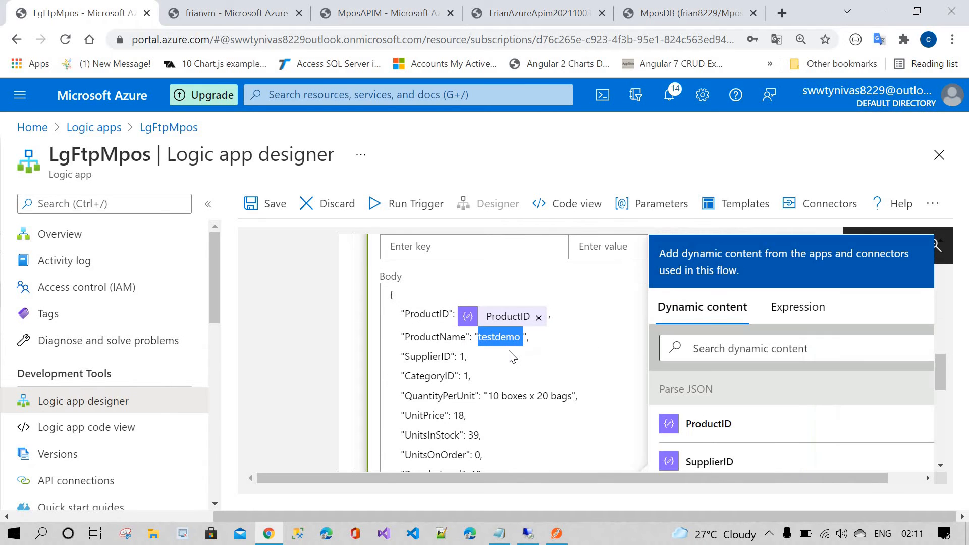
{"action": "left_click", "coordinate": [525, 337]}
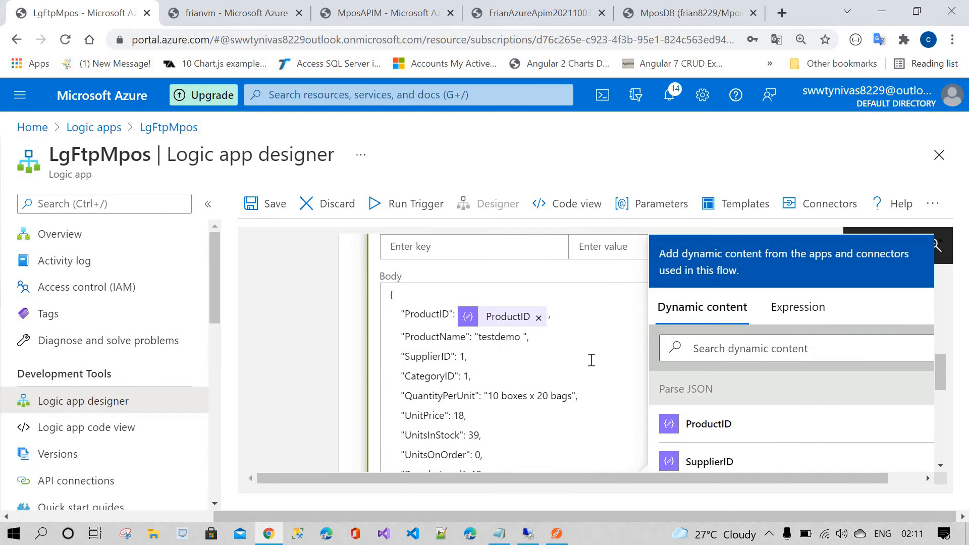
{"action": "key", "text": "BackSpace"}
{"action": "key", "text": "BackSpace"}
{"action": "key", "text": "BackSpace"}
{"action": "key", "text": "BackSpace"}
{"action": "key", "text": "BackSpace"}
{"action": "scroll", "coordinate": [767, 426], "scroll_direction": "down", "scroll_amount": 1}
{"action": "scroll", "coordinate": [767, 426], "scroll_direction": "down", "scroll_amount": 4}
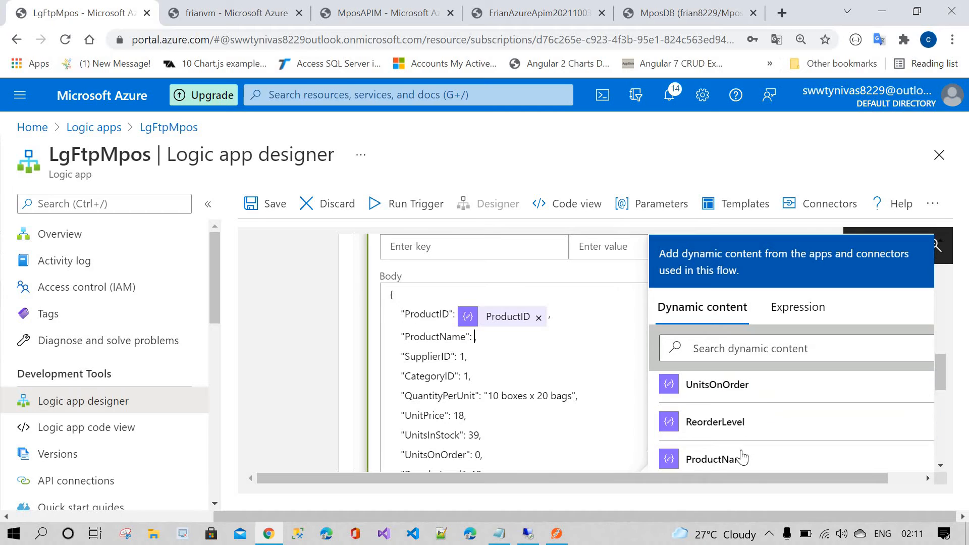
{"action": "left_click", "coordinate": [737, 460]}
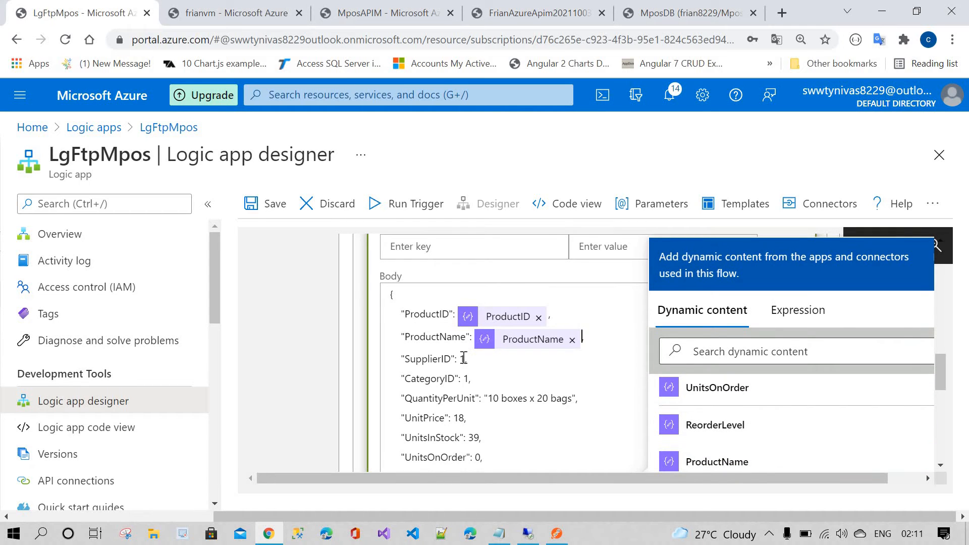
Step: Replace the SupplierID and CategoryID values in the body with their matching Parse JSON dynamic content
{"action": "left_click", "coordinate": [489, 361]}
{"action": "key", "text": "BackSpace"}
{"action": "scroll", "coordinate": [730, 422], "scroll_direction": "down", "scroll_amount": 3}
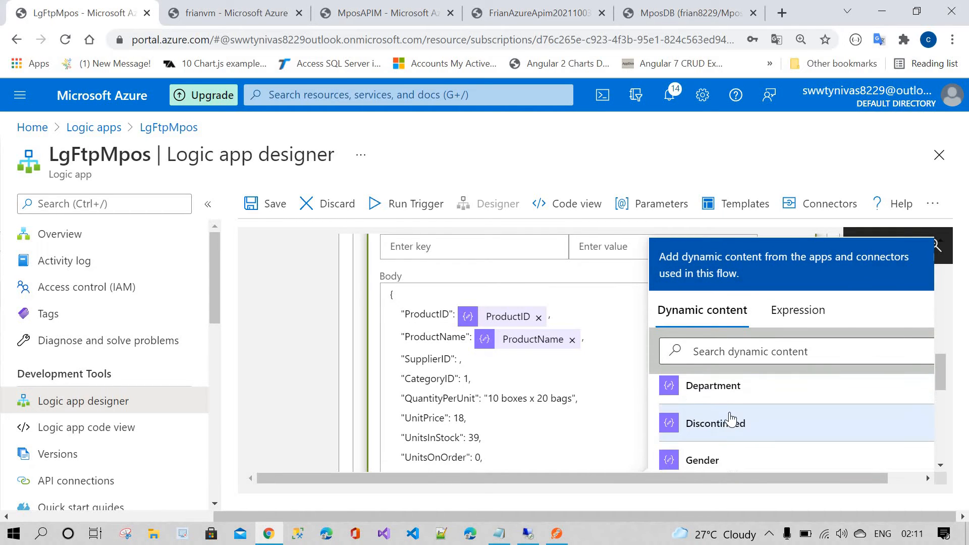
{"action": "scroll", "coordinate": [732, 435], "scroll_direction": "down", "scroll_amount": 6}
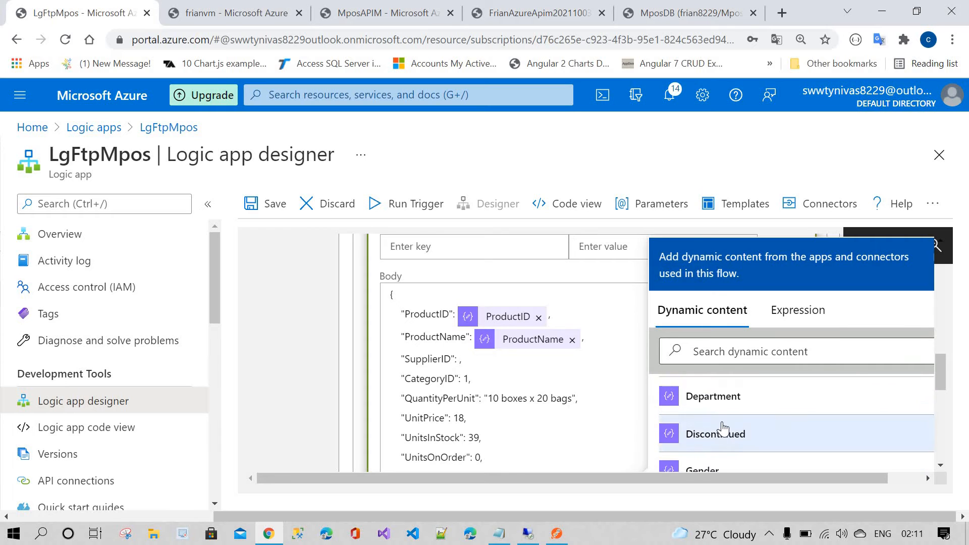
{"action": "scroll", "coordinate": [722, 427], "scroll_direction": "up", "scroll_amount": 5}
{"action": "left_click", "coordinate": [721, 392]}
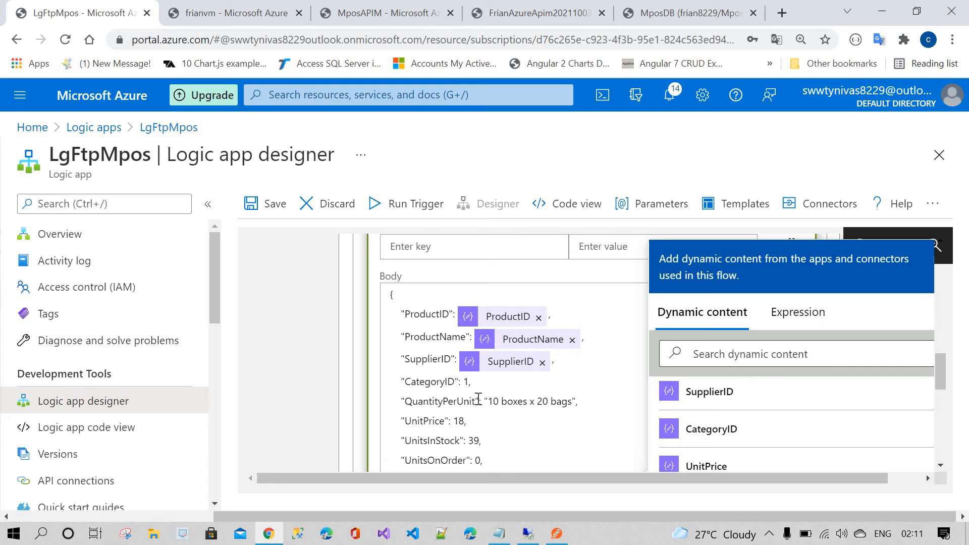
{"action": "key", "text": "Down"}
{"action": "key", "text": "Left"}
{"action": "key", "text": "BackSpace"}
{"action": "left_click", "coordinate": [719, 430]}
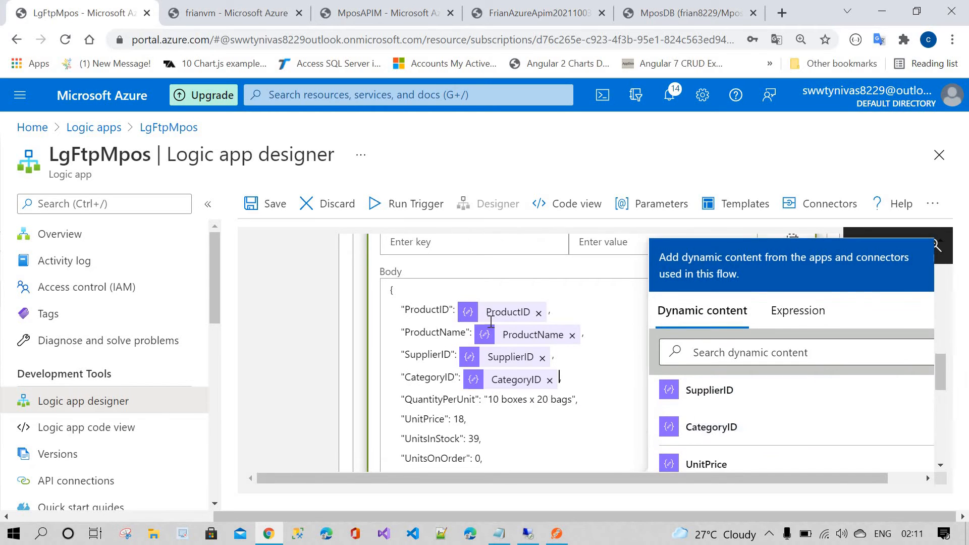
Step: Replace the QuantityPerUnit and UnitPrice values in the body with their matching dynamic content tokens
{"action": "scroll", "coordinate": [489, 322], "scroll_direction": "down", "scroll_amount": 2}
{"action": "left_click_drag", "start_coordinate": [484, 328], "coordinate": [576, 329]}
{"action": "key", "text": "BackSpace"}
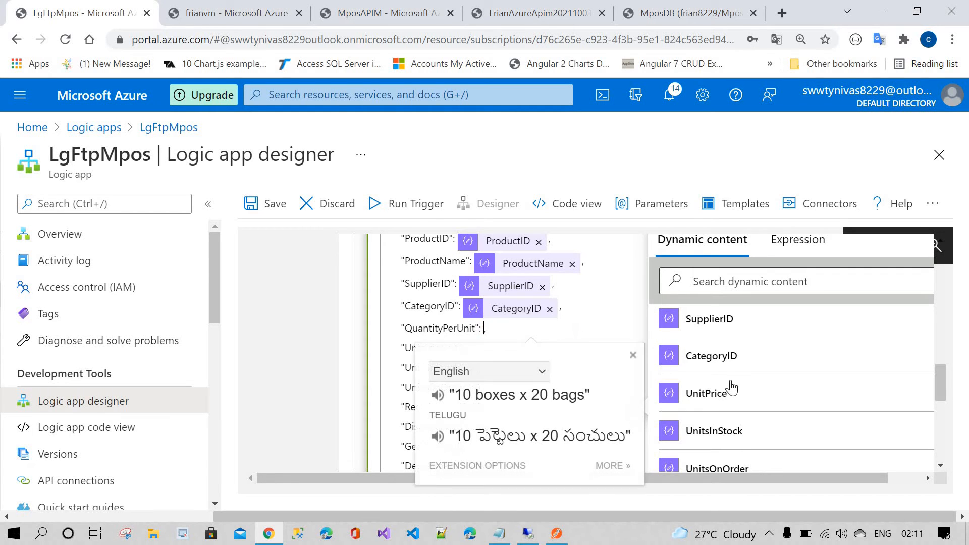
{"action": "scroll", "coordinate": [729, 410], "scroll_direction": "down", "scroll_amount": 3}
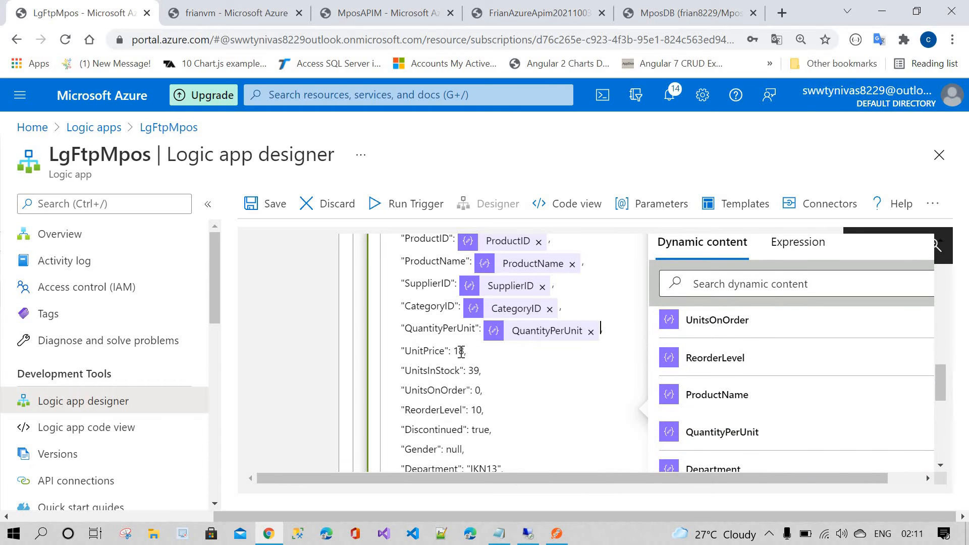
{"action": "key", "text": "BackSpace"}
{"action": "key", "text": "BackSpace"}
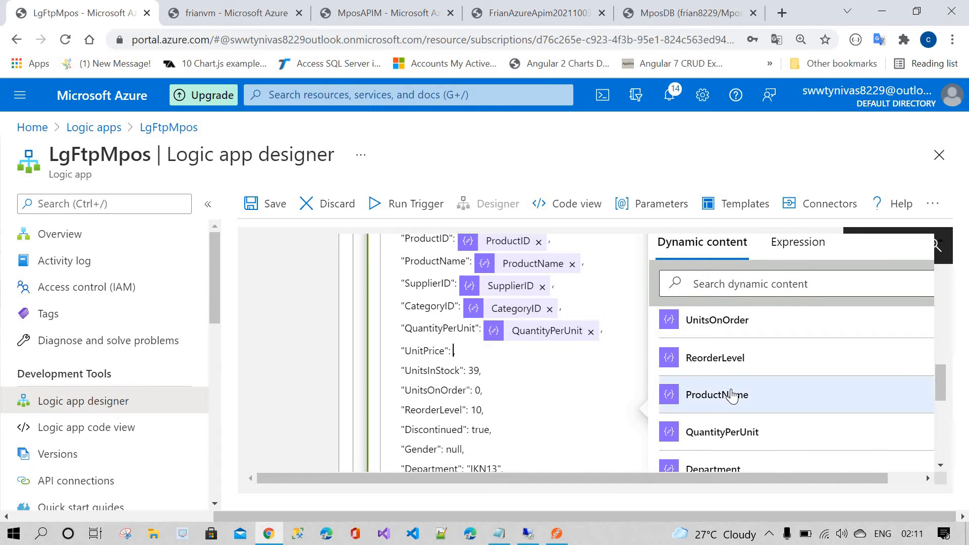
{"action": "scroll", "coordinate": [732, 397], "scroll_direction": "down", "scroll_amount": 1}
{"action": "scroll", "coordinate": [732, 397], "scroll_direction": "down", "scroll_amount": 3}
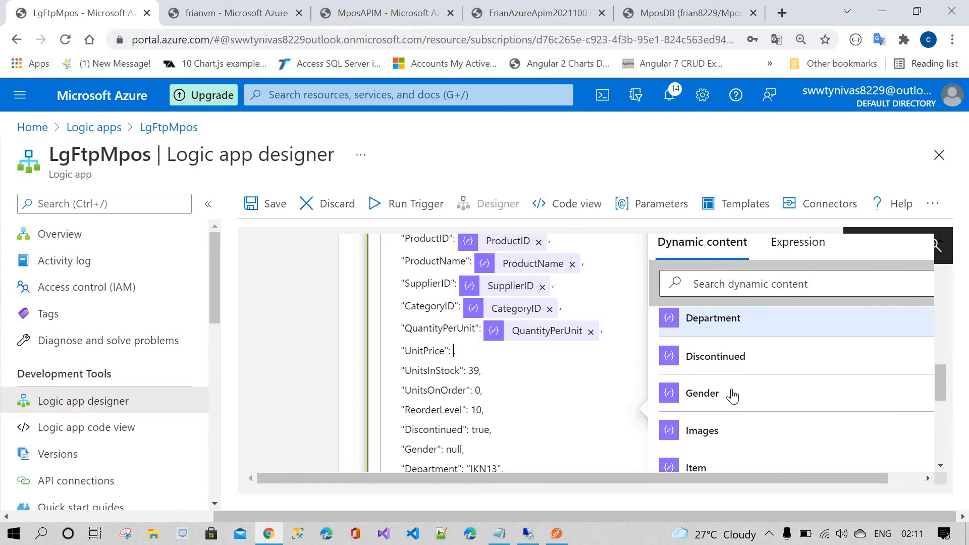
{"action": "scroll", "coordinate": [732, 396], "scroll_direction": "up", "scroll_amount": 5}
{"action": "left_click", "coordinate": [717, 323]}
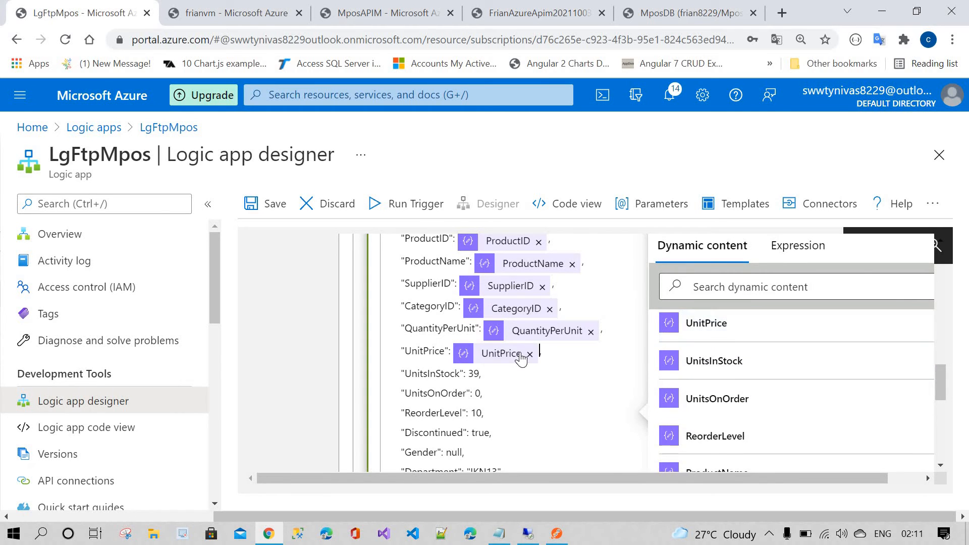
{"action": "type", "text": ","}
{"action": "left_click", "coordinate": [259, 6]}
{"action": "left_click", "coordinate": [372, 11]}
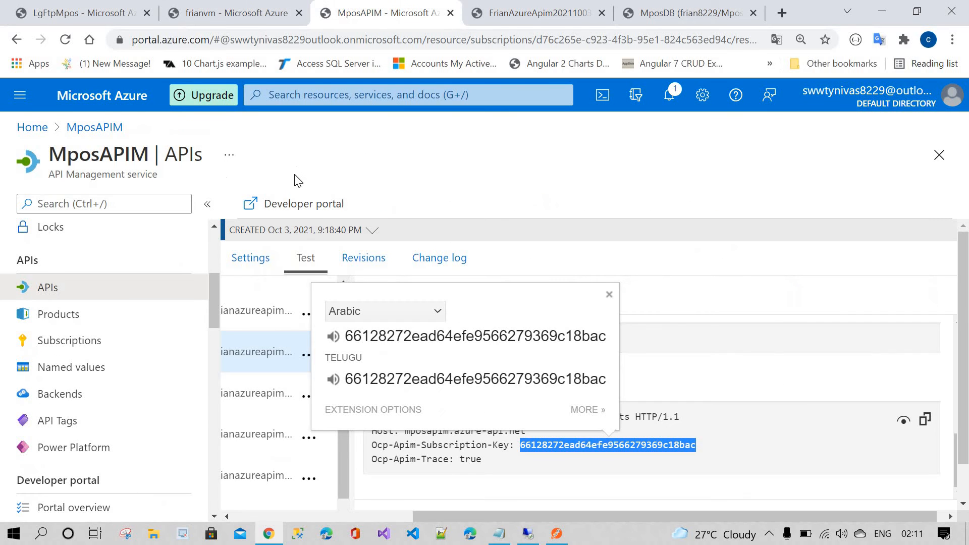
Step: Open the LgFtpMpos logic app's designer from the portal's recent resources
{"action": "left_click", "coordinate": [32, 128]}
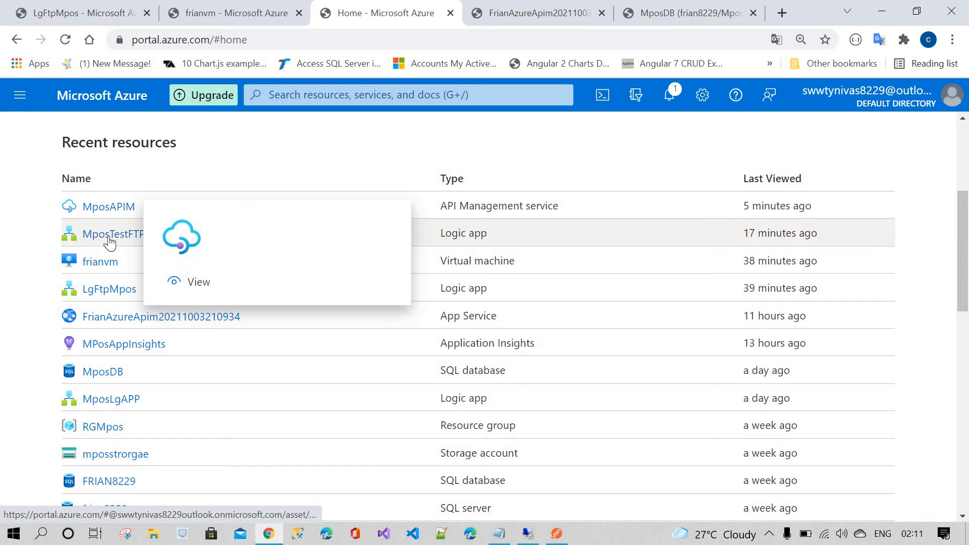
{"action": "left_click", "coordinate": [112, 399]}
{"action": "left_click", "coordinate": [32, 128]}
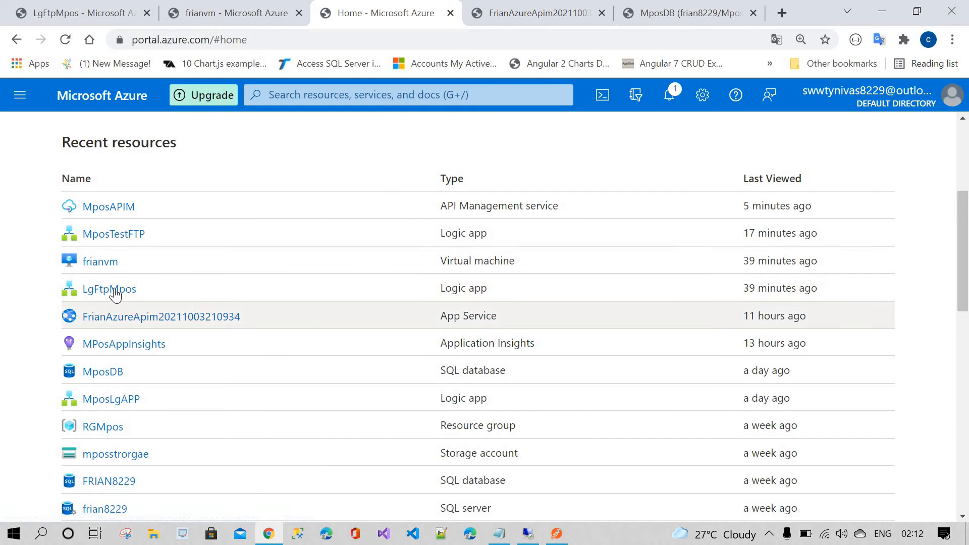
{"action": "left_click", "coordinate": [109, 289]}
{"action": "scroll", "coordinate": [105, 397], "scroll_direction": "down", "scroll_amount": 1}
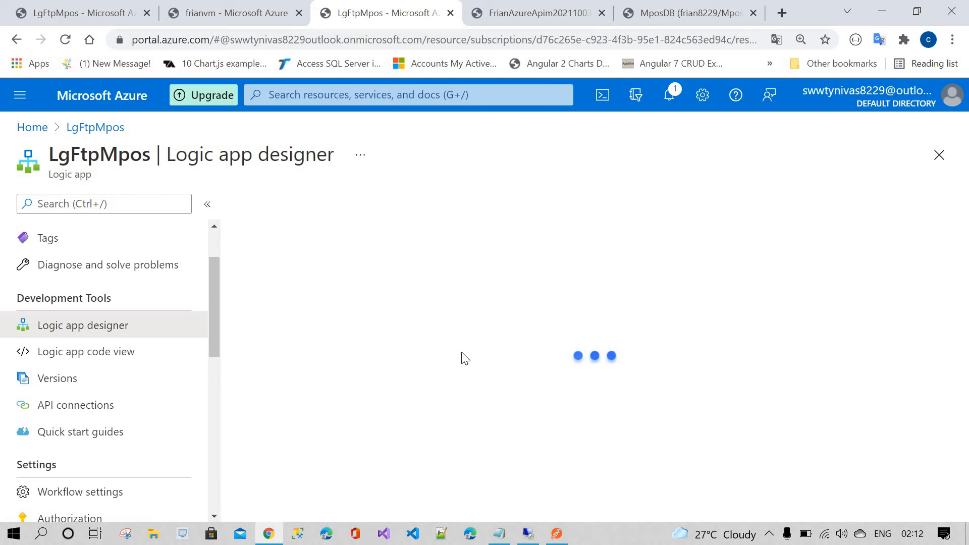
{"action": "scroll", "coordinate": [456, 333], "scroll_direction": "down", "scroll_amount": 1}
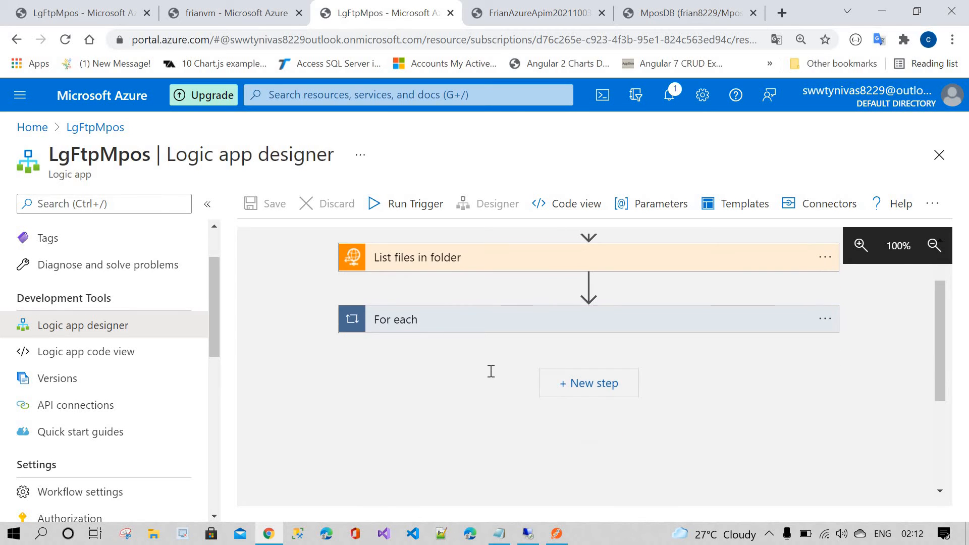
Step: Expand the For each loop and HTTP action, and select the complete mapped JSON body to copy it
{"action": "left_click", "coordinate": [467, 324]}
{"action": "scroll", "coordinate": [466, 362], "scroll_direction": "down", "scroll_amount": 3}
{"action": "left_click", "coordinate": [474, 330]}
{"action": "scroll", "coordinate": [454, 429], "scroll_direction": "down", "scroll_amount": 3}
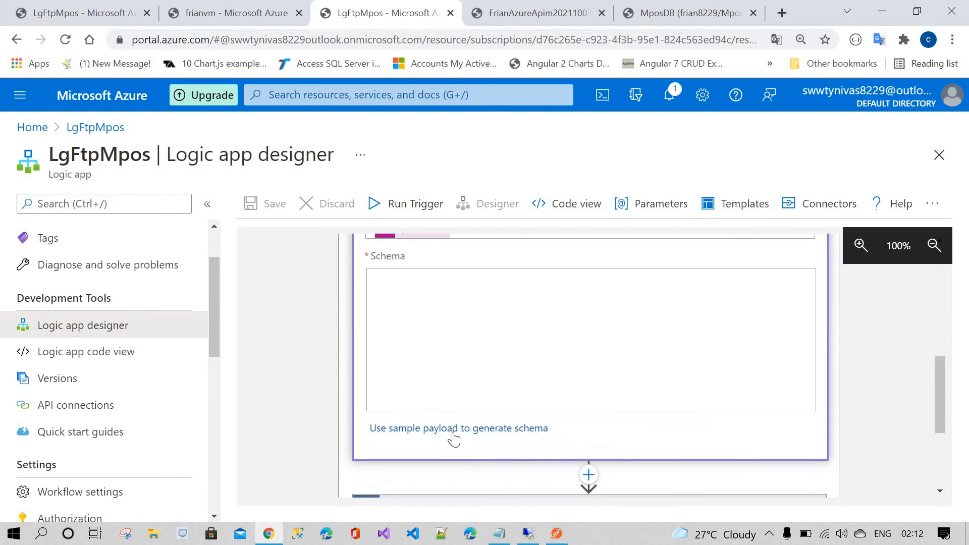
{"action": "scroll", "coordinate": [436, 398], "scroll_direction": "down", "scroll_amount": 5}
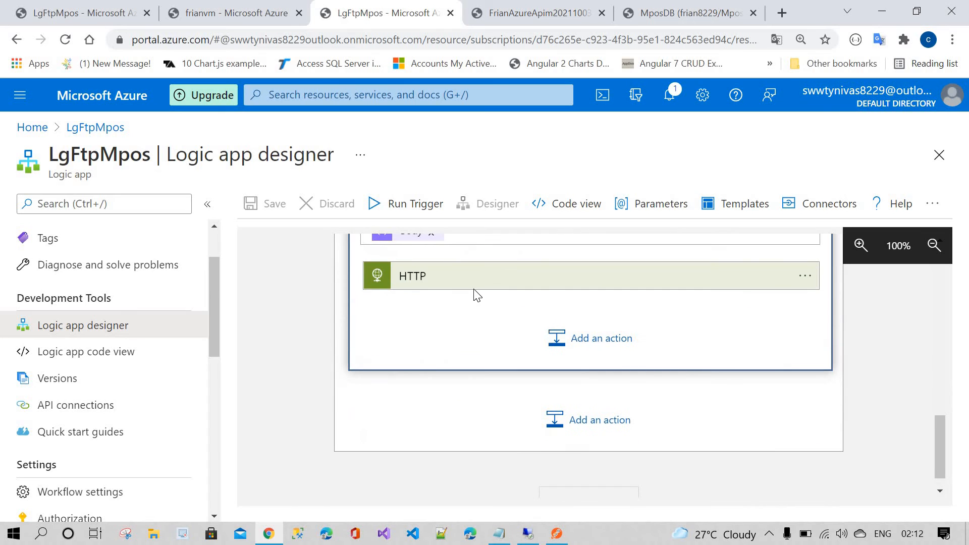
{"action": "left_click", "coordinate": [485, 291]}
{"action": "scroll", "coordinate": [493, 425], "scroll_direction": "down", "scroll_amount": 5}
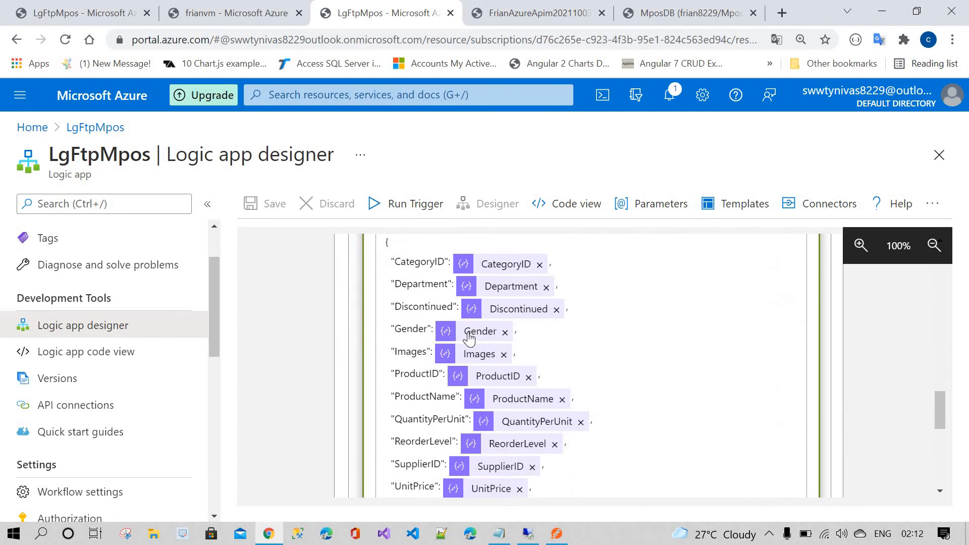
{"action": "left_click", "coordinate": [604, 326]}
{"action": "key", "text": "ctrl+a"}
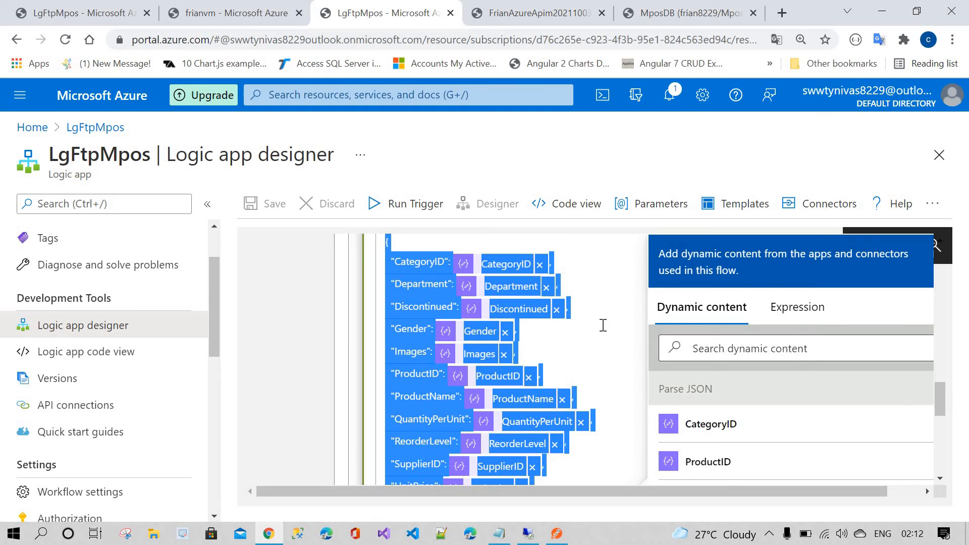
Step: Return to the first LgFtpMpos designer tab and paste the copied body over the HTTP action's existing body
{"action": "left_click", "coordinate": [242, 23]}
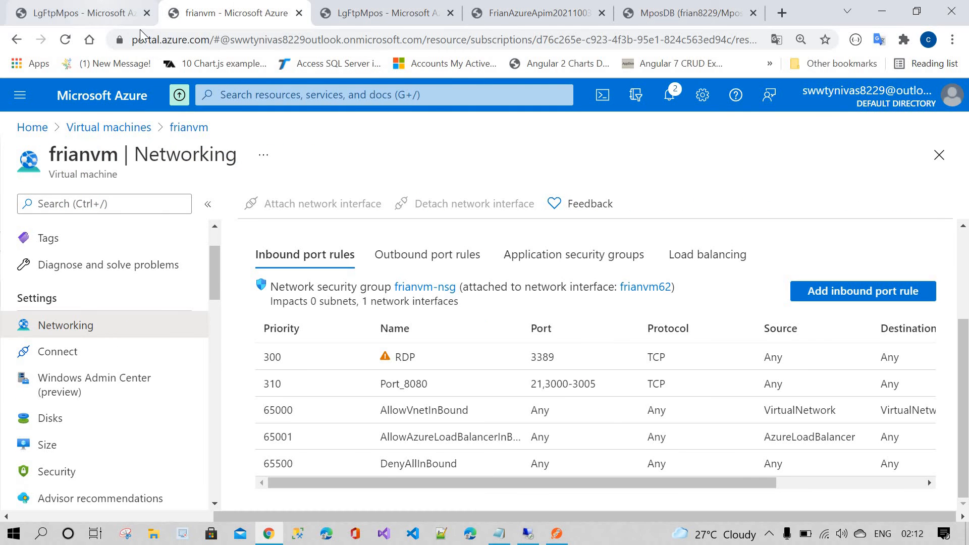
{"action": "left_click", "coordinate": [81, 13]}
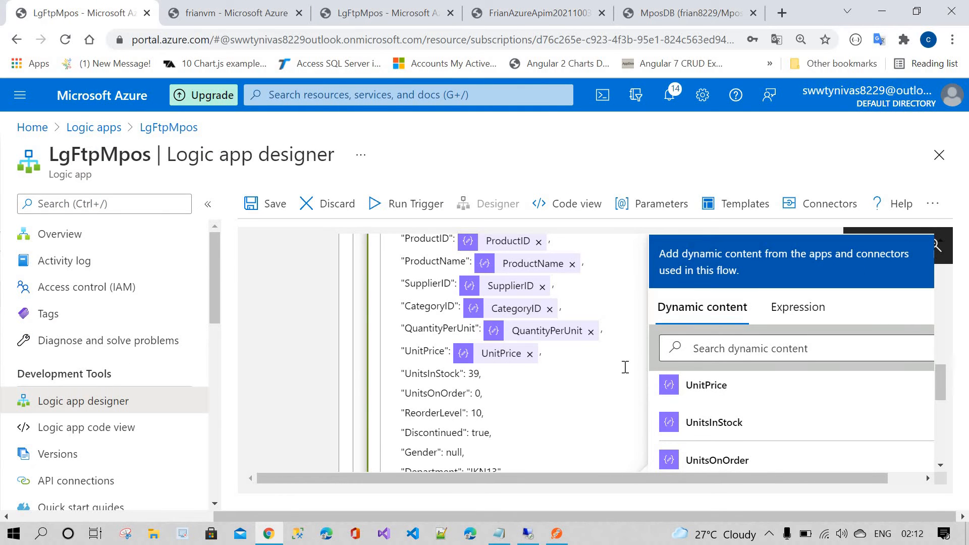
{"action": "scroll", "coordinate": [620, 356], "scroll_direction": "up", "scroll_amount": 2}
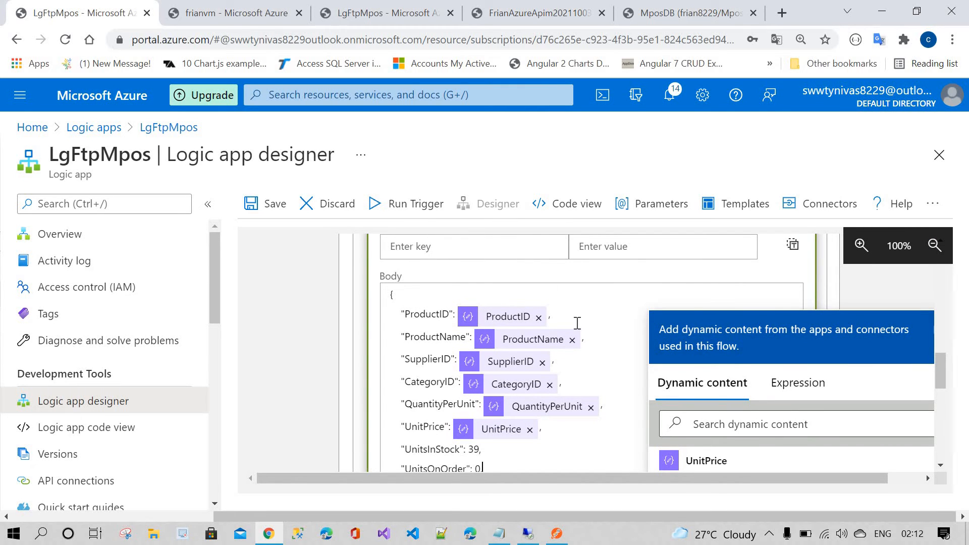
{"action": "scroll", "coordinate": [580, 349], "scroll_direction": "down", "scroll_amount": 2}
{"action": "scroll", "coordinate": [580, 349], "scroll_direction": "up", "scroll_amount": 1}
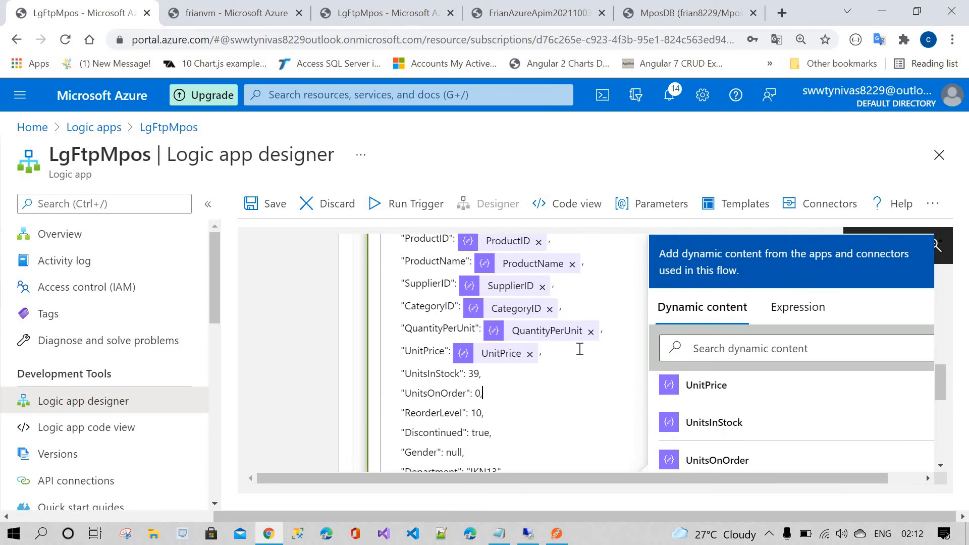
{"action": "scroll", "coordinate": [580, 348], "scroll_direction": "up", "scroll_amount": 1}
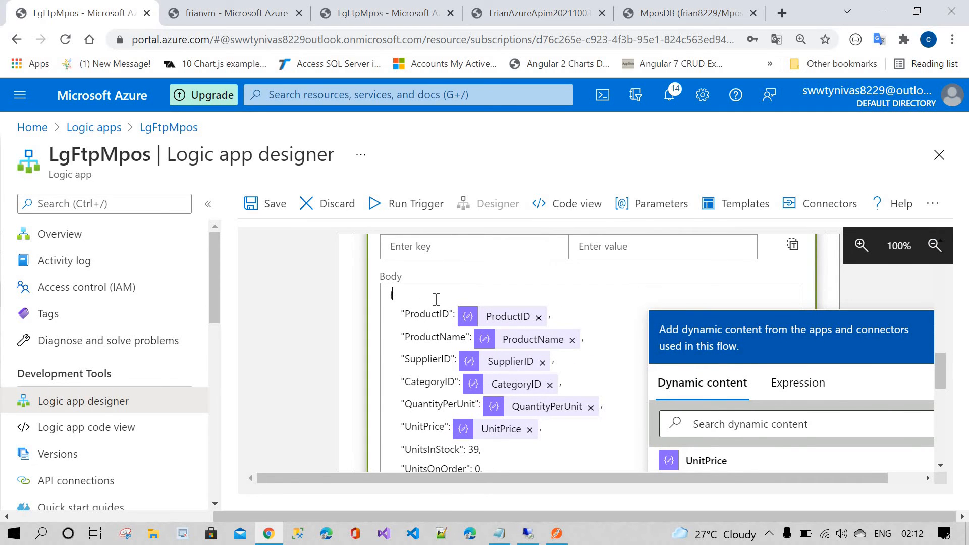
{"action": "key", "text": "ctrl+a"}
{"action": "key", "text": "ctrl+v"}
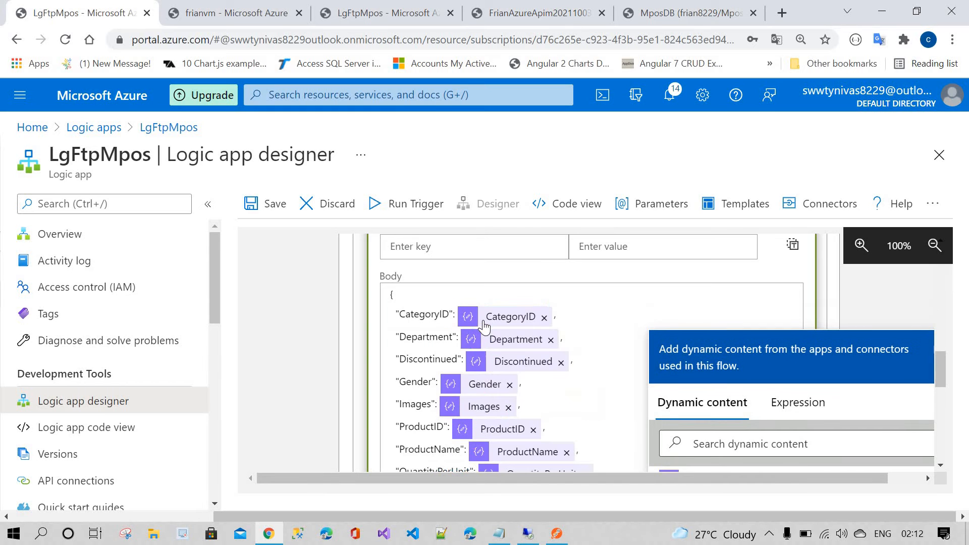
Step: Check the pasted body mappings and save the logic app
{"action": "scroll", "coordinate": [416, 358], "scroll_direction": "down", "scroll_amount": 4}
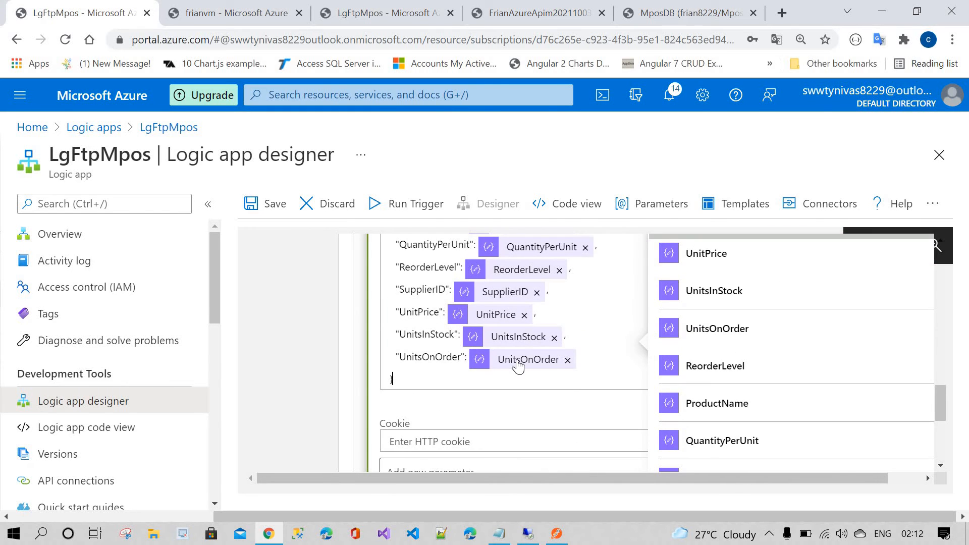
{"action": "scroll", "coordinate": [416, 358], "scroll_direction": "up", "scroll_amount": 4}
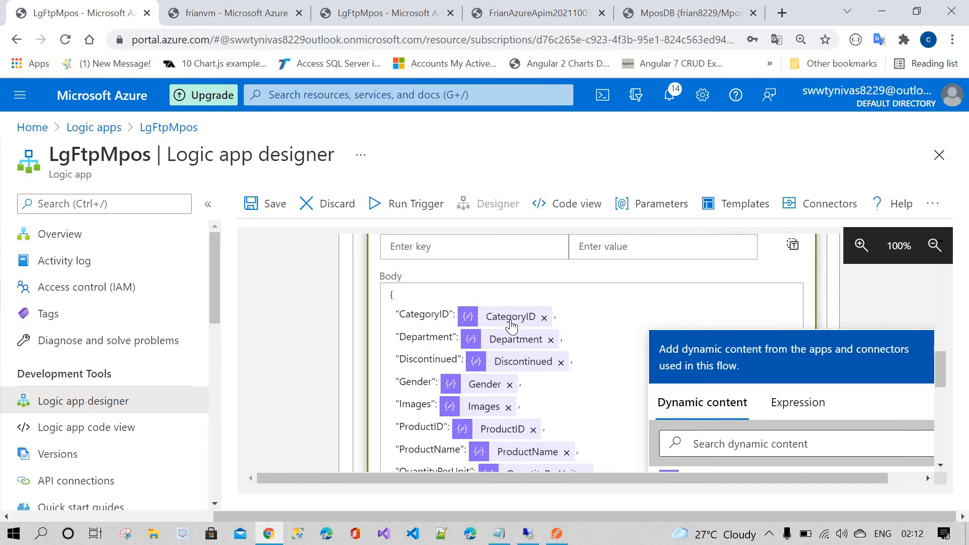
{"action": "scroll", "coordinate": [446, 347], "scroll_direction": "down", "scroll_amount": 3}
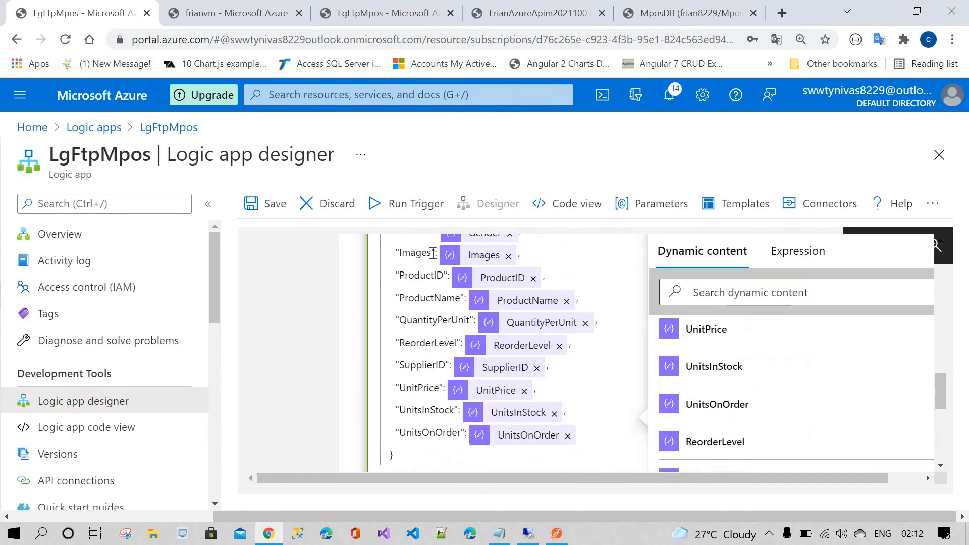
{"action": "scroll", "coordinate": [505, 334], "scroll_direction": "down", "scroll_amount": 3}
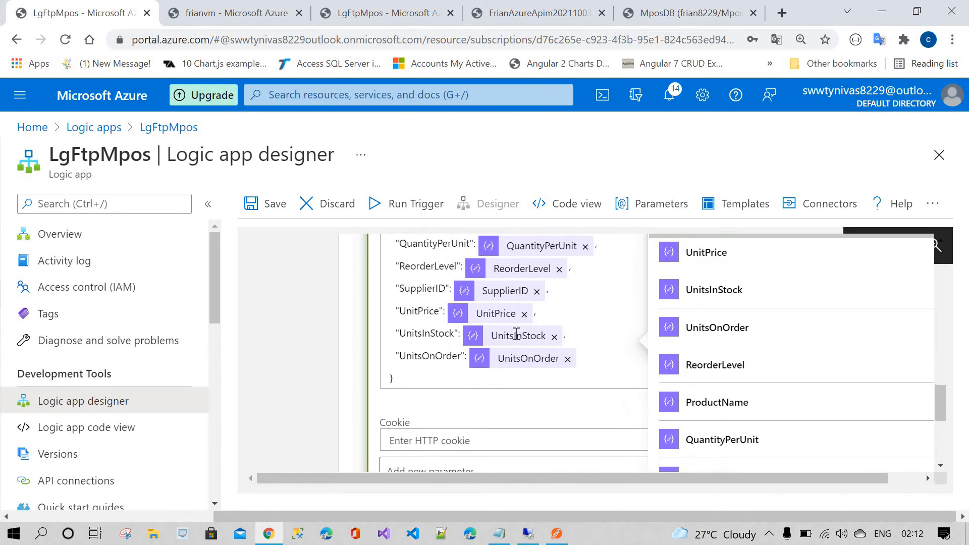
{"action": "left_click", "coordinate": [268, 215]}
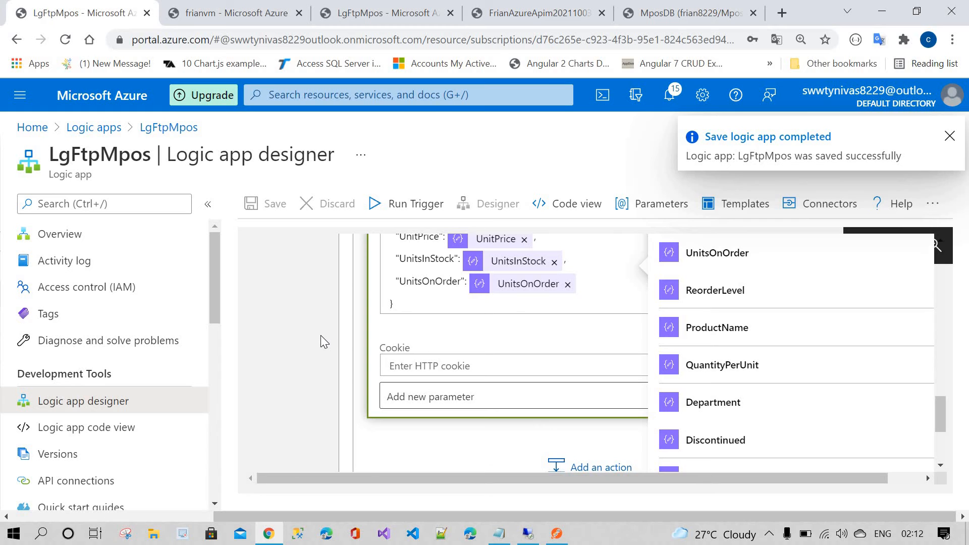
Step: Review the workflow's actions, the HTTP action's URI, headers and body token mappings
{"action": "scroll", "coordinate": [444, 336], "scroll_direction": "up", "scroll_amount": 8}
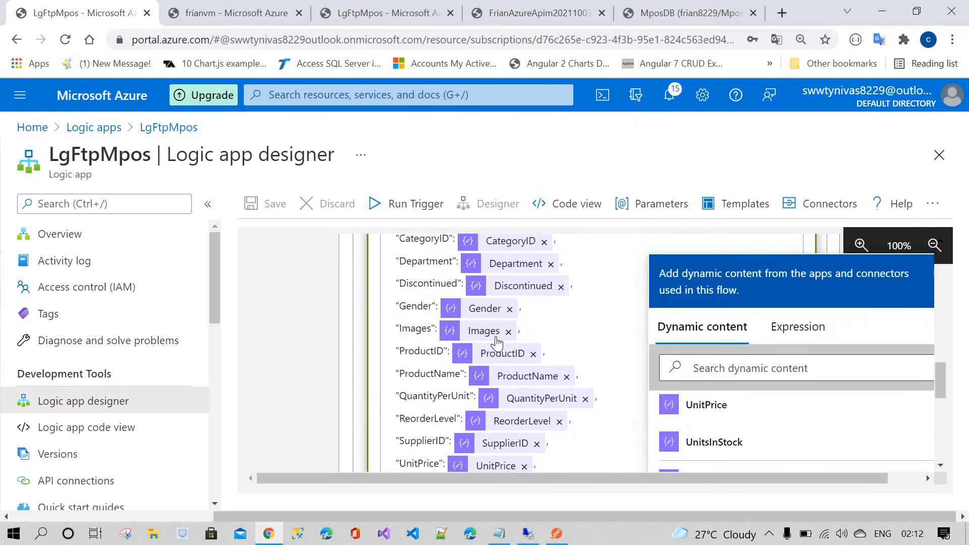
{"action": "scroll", "coordinate": [497, 343], "scroll_direction": "up", "scroll_amount": 10}
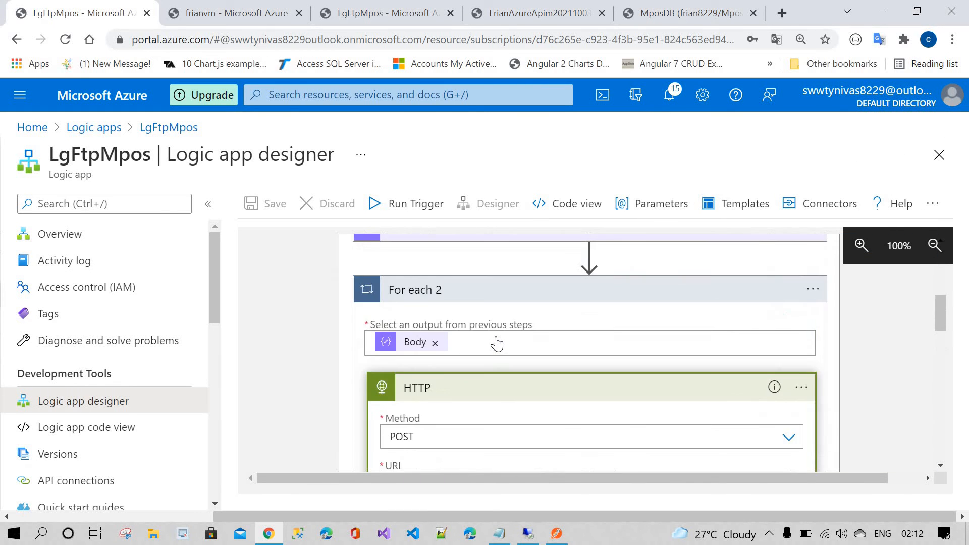
{"action": "scroll", "coordinate": [497, 343], "scroll_direction": "up", "scroll_amount": 3}
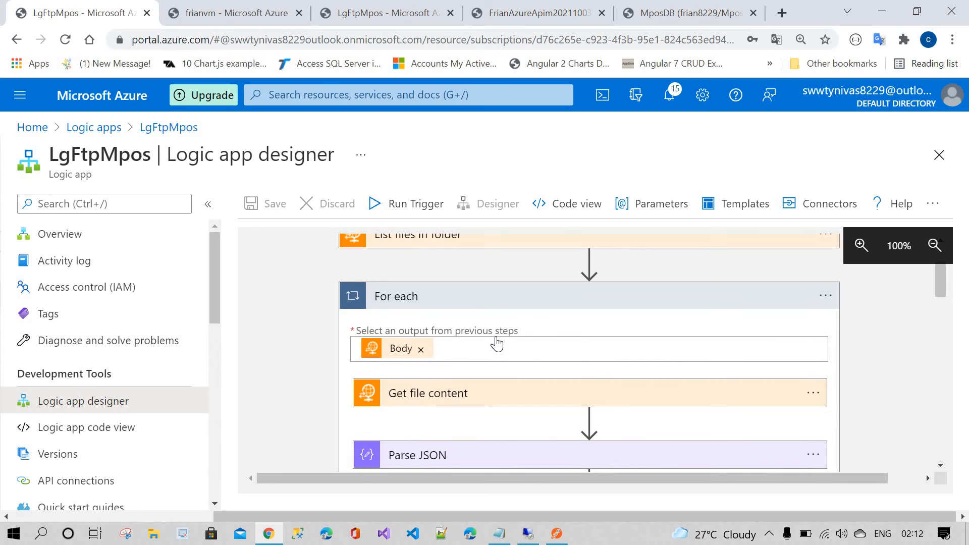
{"action": "scroll", "coordinate": [498, 343], "scroll_direction": "up", "scroll_amount": 2}
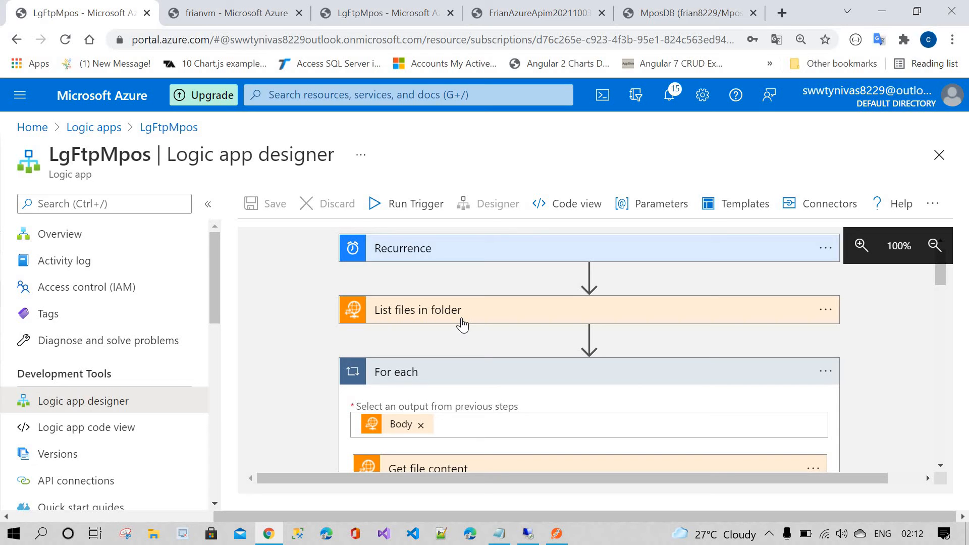
{"action": "scroll", "coordinate": [462, 325], "scroll_direction": "down", "scroll_amount": 1}
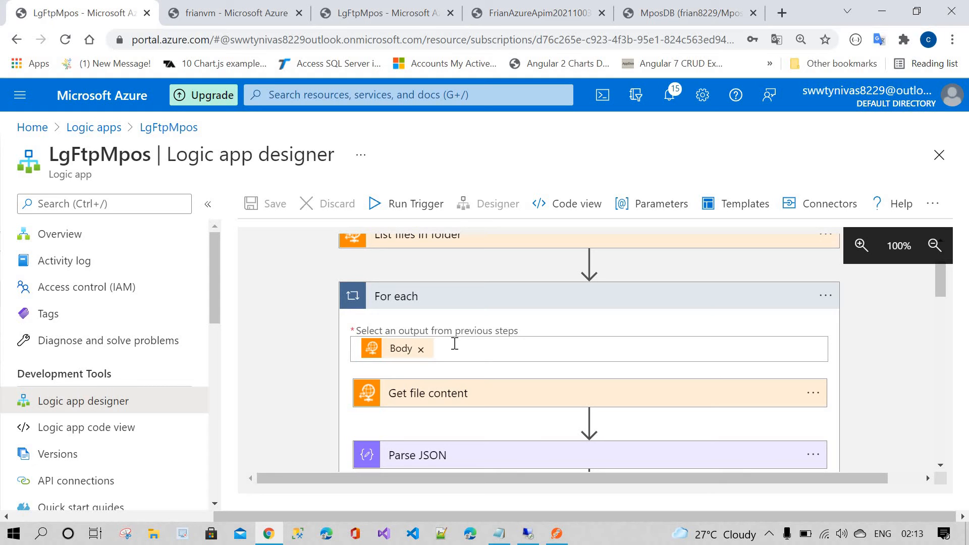
{"action": "scroll", "coordinate": [455, 344], "scroll_direction": "down", "scroll_amount": 1}
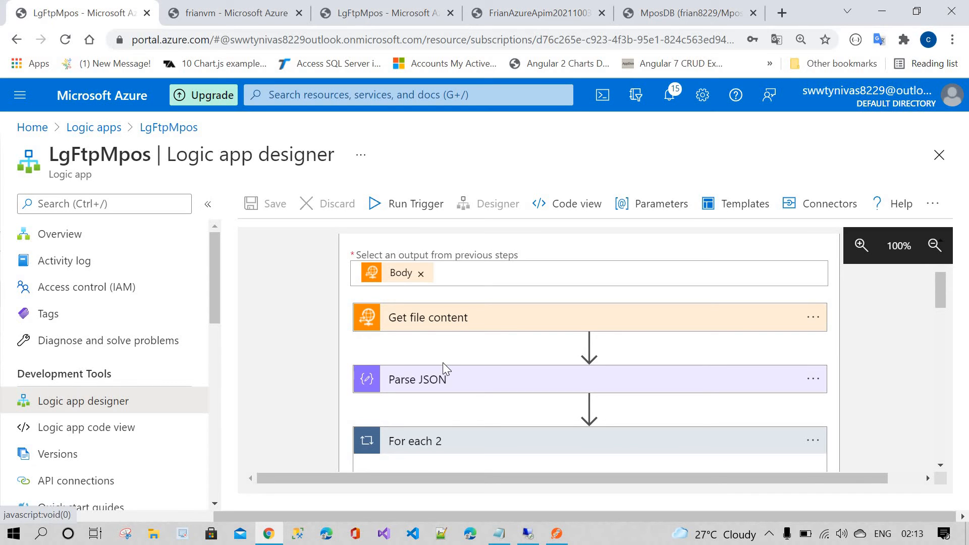
{"action": "scroll", "coordinate": [439, 344], "scroll_direction": "down", "scroll_amount": 1}
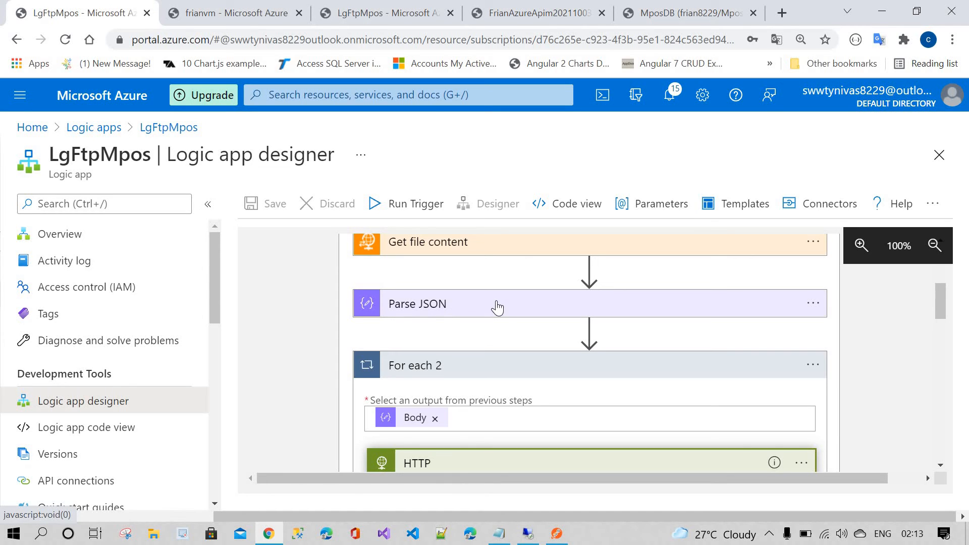
{"action": "scroll", "coordinate": [496, 305], "scroll_direction": "down", "scroll_amount": 3}
{"action": "scroll", "coordinate": [495, 306], "scroll_direction": "up", "scroll_amount": 1}
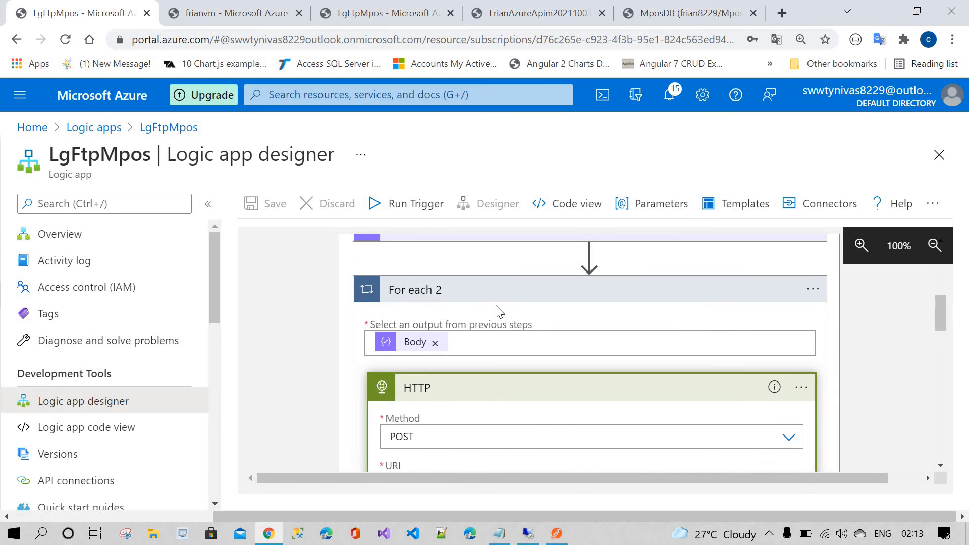
{"action": "scroll", "coordinate": [497, 309], "scroll_direction": "down", "scroll_amount": 3}
{"action": "scroll", "coordinate": [525, 331], "scroll_direction": "up", "scroll_amount": 1}
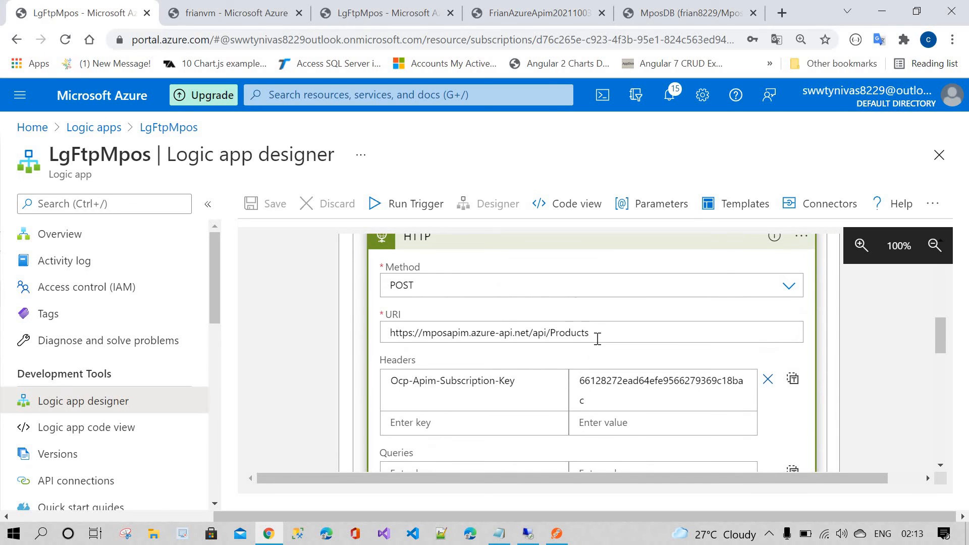
{"action": "left_click_drag", "start_coordinate": [599, 335], "coordinate": [369, 332]}
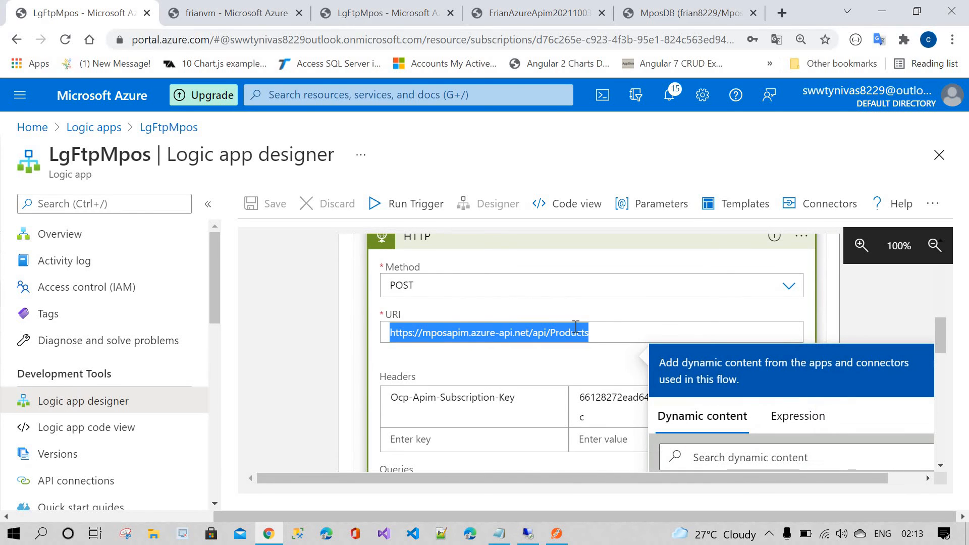
{"action": "left_click", "coordinate": [613, 334]}
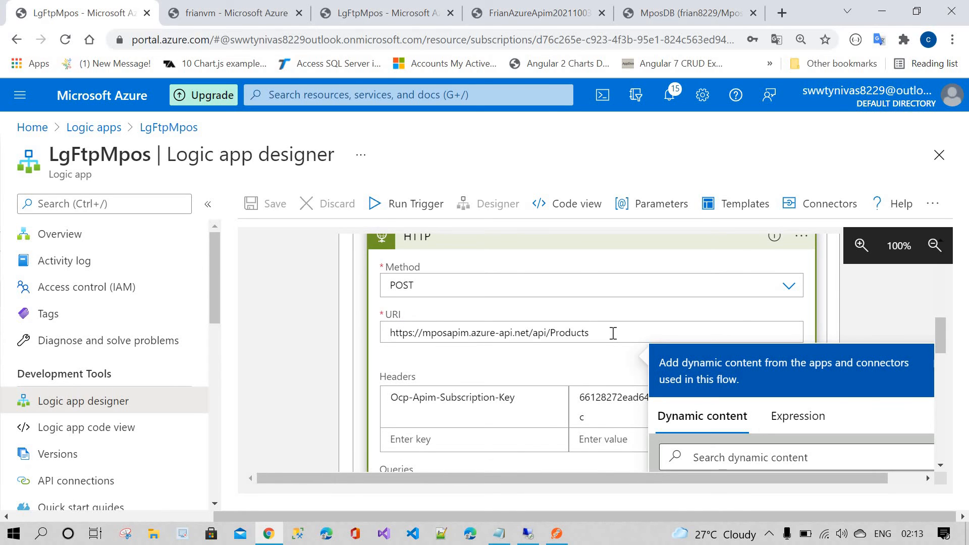
{"action": "scroll", "coordinate": [589, 351], "scroll_direction": "down", "scroll_amount": 4}
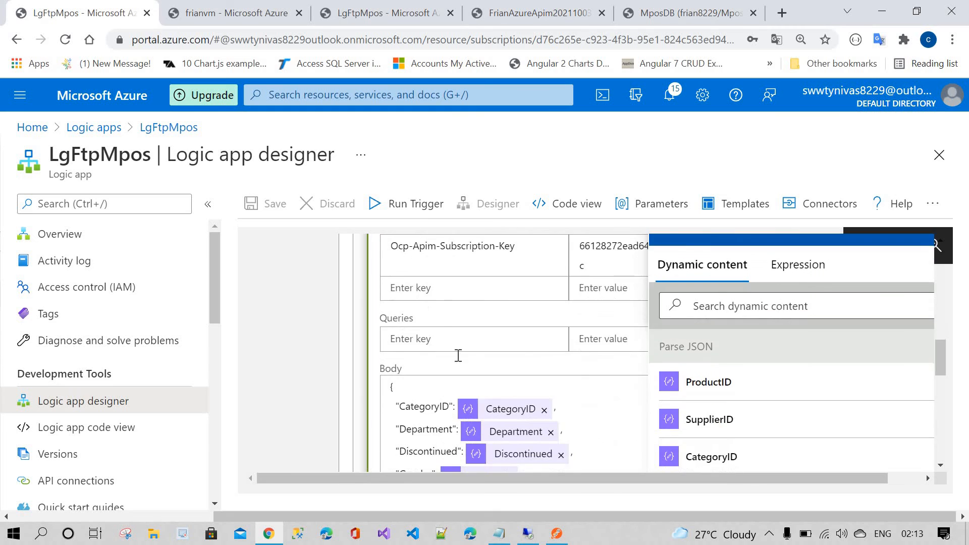
{"action": "scroll", "coordinate": [443, 325], "scroll_direction": "up", "scroll_amount": 3}
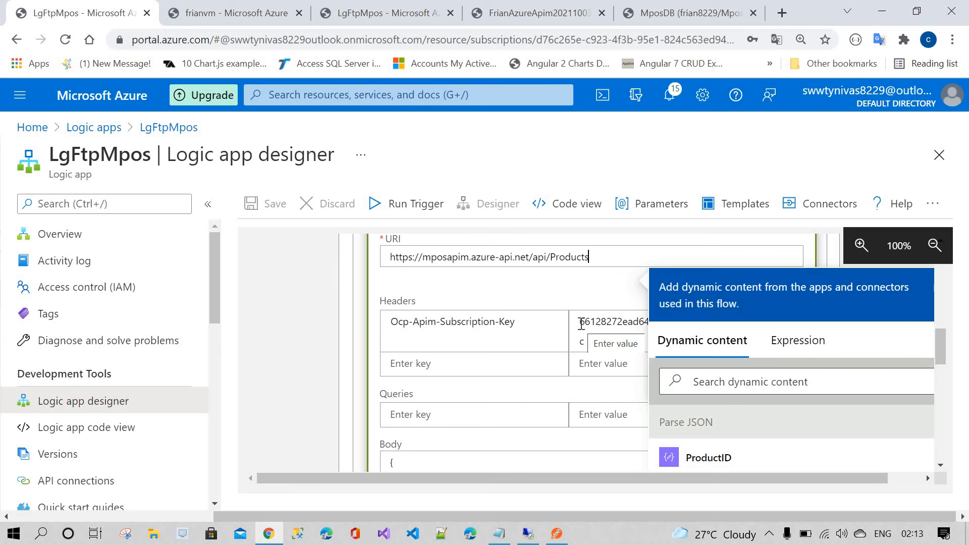
{"action": "scroll", "coordinate": [582, 324], "scroll_direction": "down", "scroll_amount": 5}
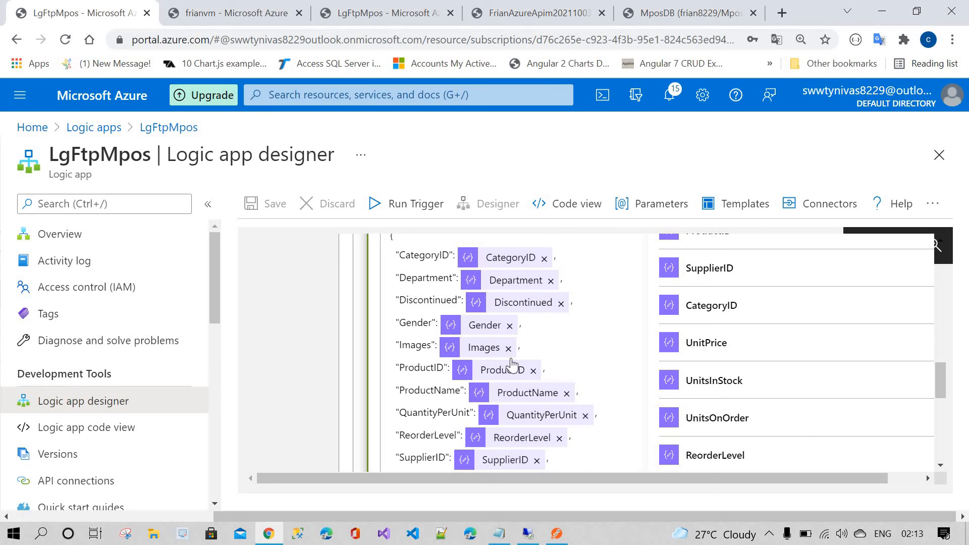
{"action": "mouse_move", "coordinate": [503, 262]}
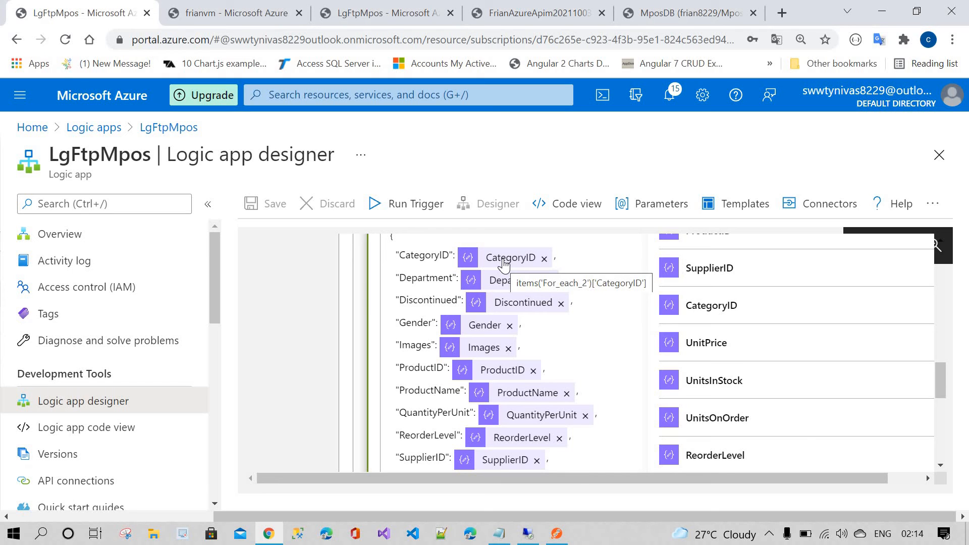
{"action": "scroll", "coordinate": [504, 262], "scroll_direction": "up", "scroll_amount": 15}
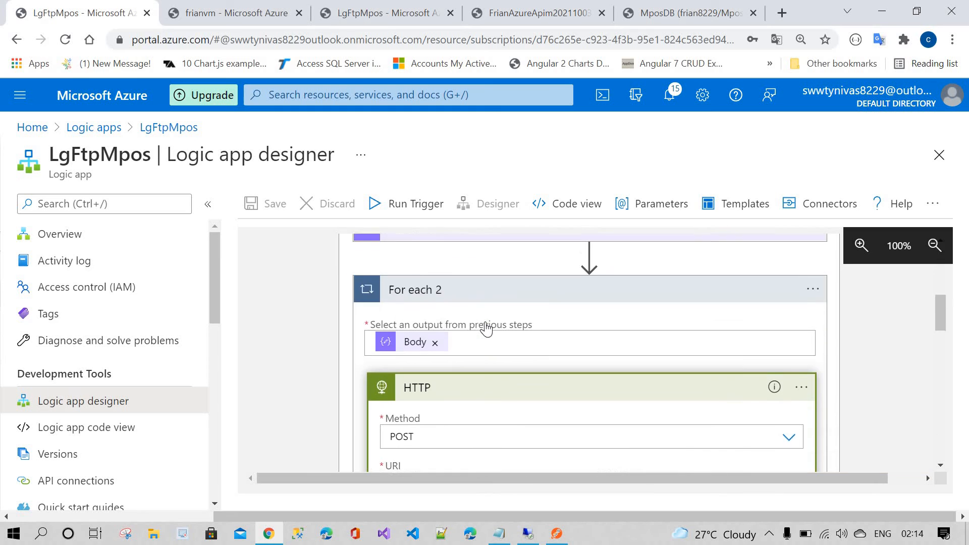
Step: Collapse the workflow's action cards and run the logic app trigger
{"action": "left_click", "coordinate": [446, 384]}
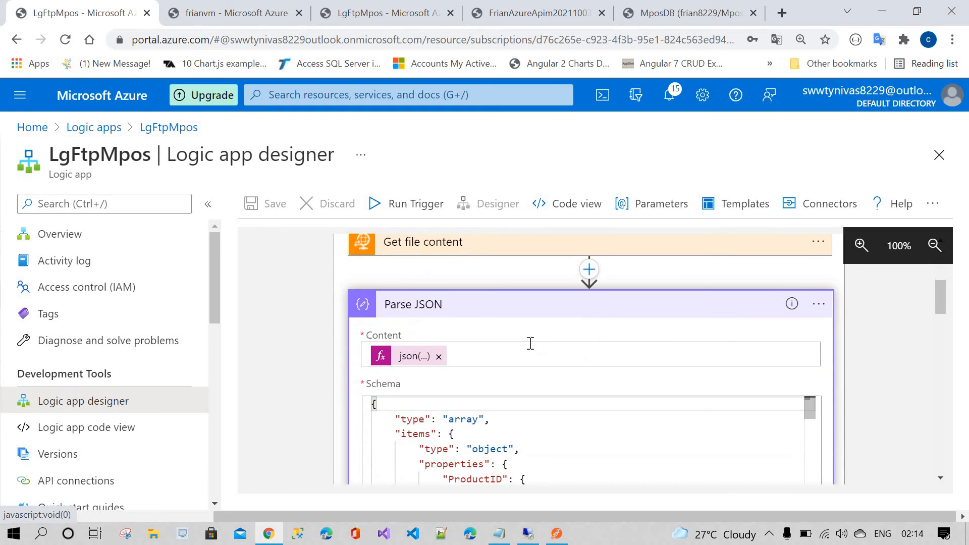
{"action": "left_click", "coordinate": [488, 310]}
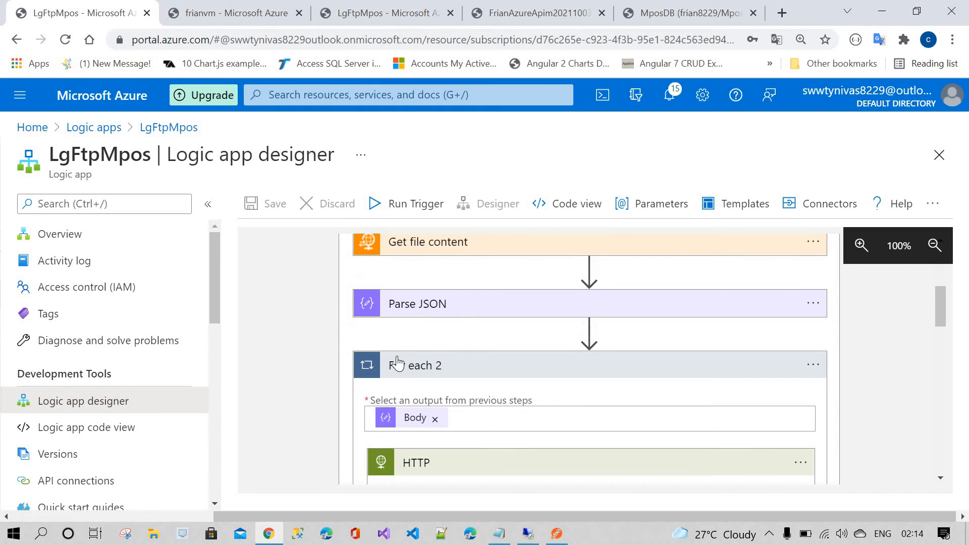
{"action": "left_click", "coordinate": [453, 366]}
{"action": "scroll", "coordinate": [455, 359], "scroll_direction": "up", "scroll_amount": 2}
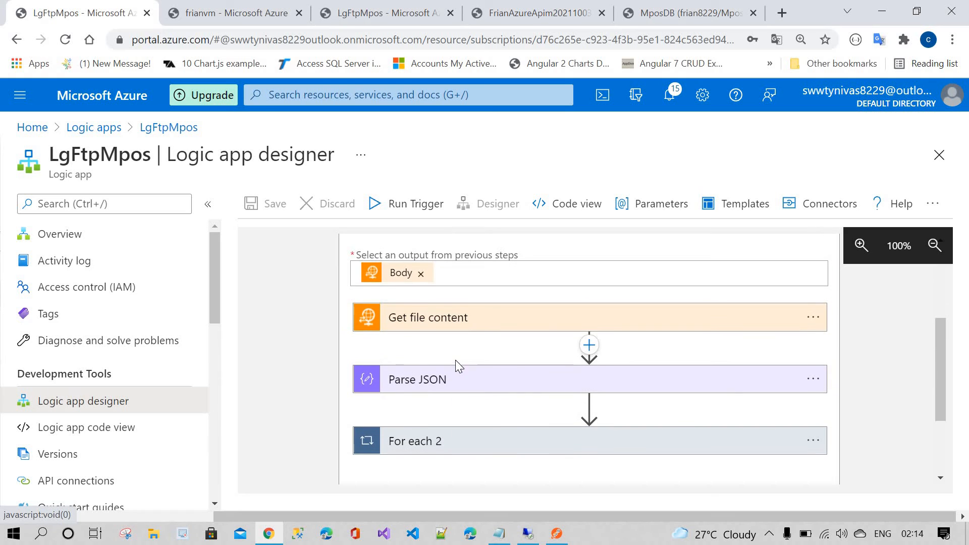
{"action": "left_click", "coordinate": [414, 208]}
{"action": "left_click", "coordinate": [382, 231]}
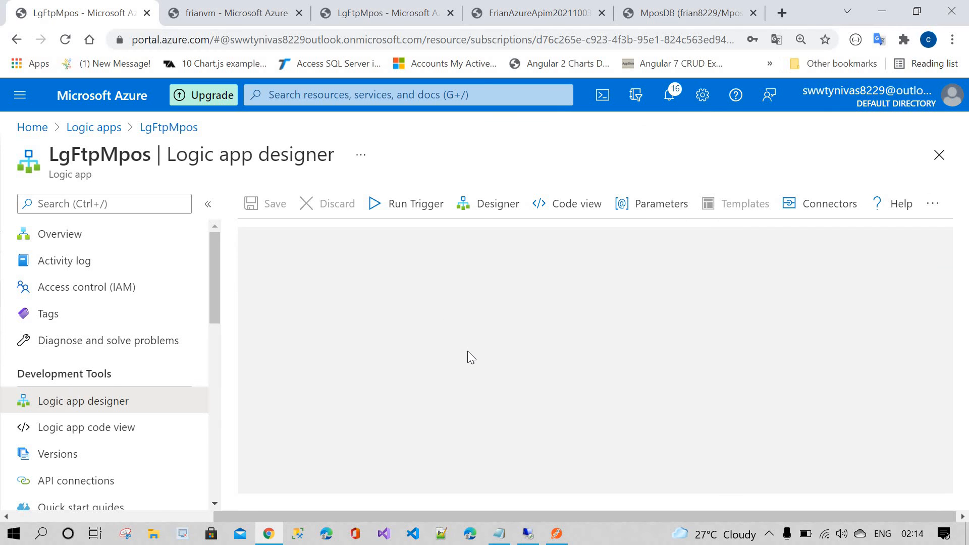
Step: Inspect the run's For each iterations and the HTTP action's inputs, URI, headers and body
{"action": "scroll", "coordinate": [468, 356], "scroll_direction": "down", "scroll_amount": 2}
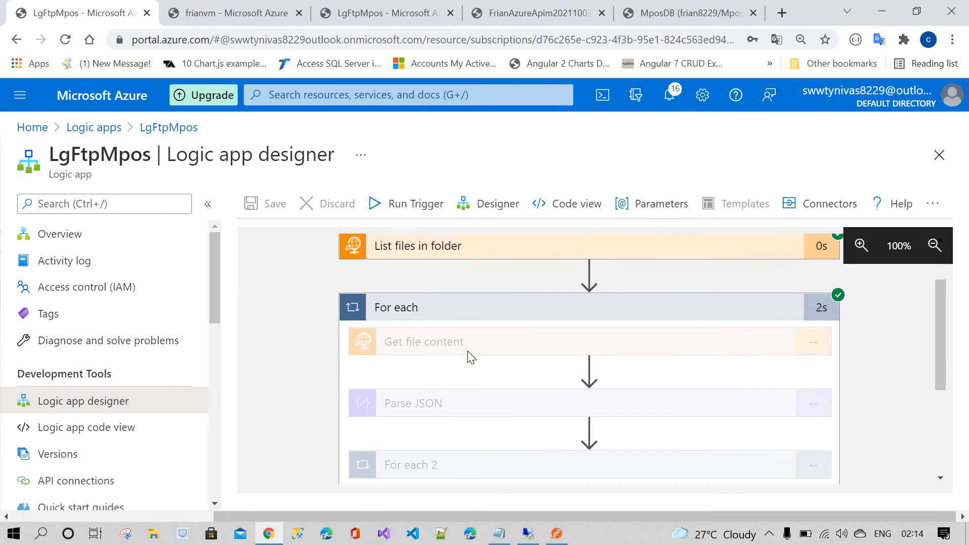
{"action": "scroll", "coordinate": [471, 357], "scroll_direction": "up", "scroll_amount": 2}
{"action": "scroll", "coordinate": [468, 350], "scroll_direction": "down", "scroll_amount": 5}
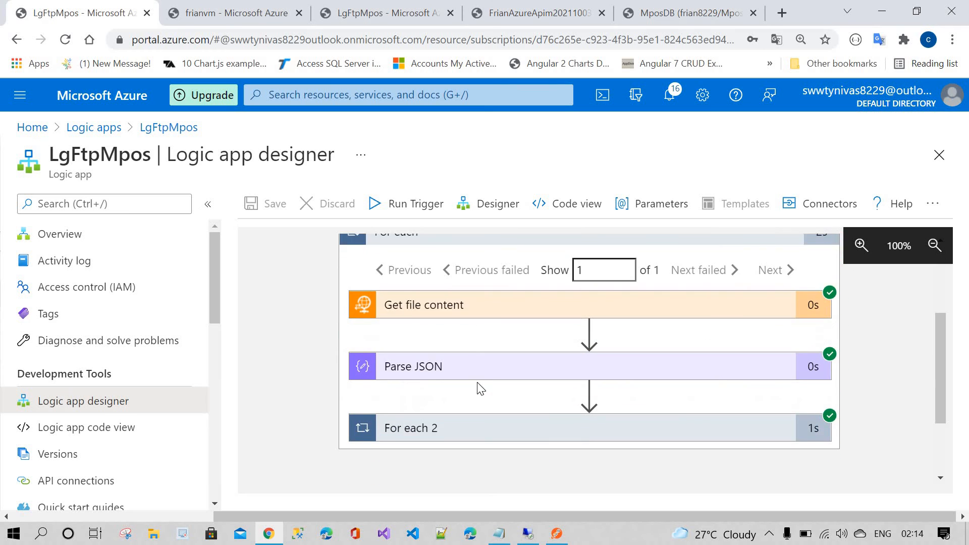
{"action": "left_click", "coordinate": [499, 350]}
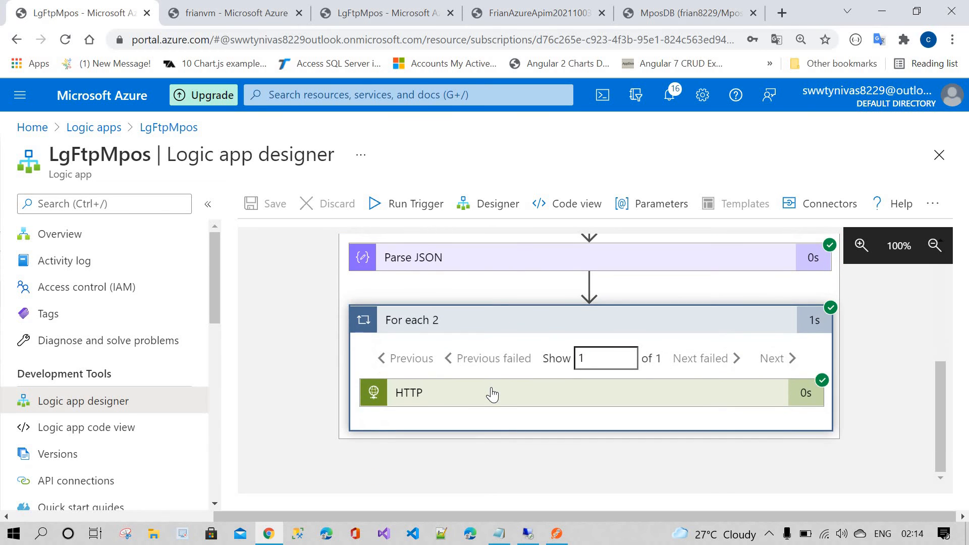
{"action": "left_click", "coordinate": [492, 394]}
{"action": "scroll", "coordinate": [492, 388], "scroll_direction": "down", "scroll_amount": 4}
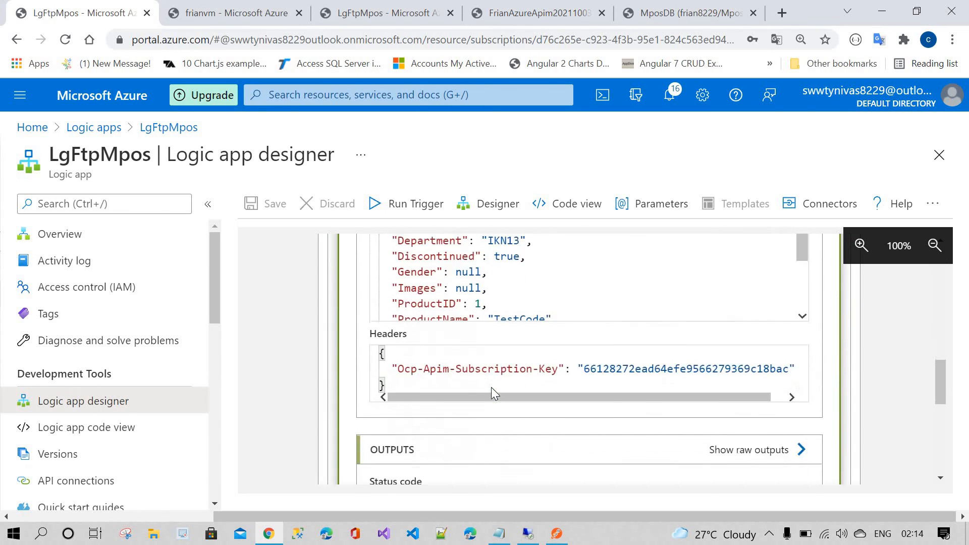
{"action": "scroll", "coordinate": [492, 389], "scroll_direction": "up", "scroll_amount": 3}
{"action": "left_click_drag", "start_coordinate": [676, 312], "coordinate": [371, 323]}
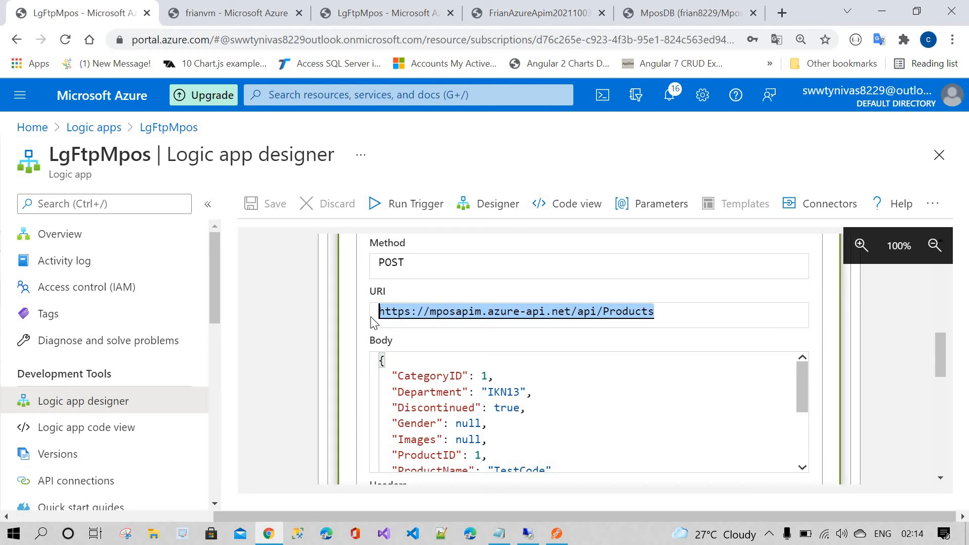
{"action": "left_click", "coordinate": [676, 315]}
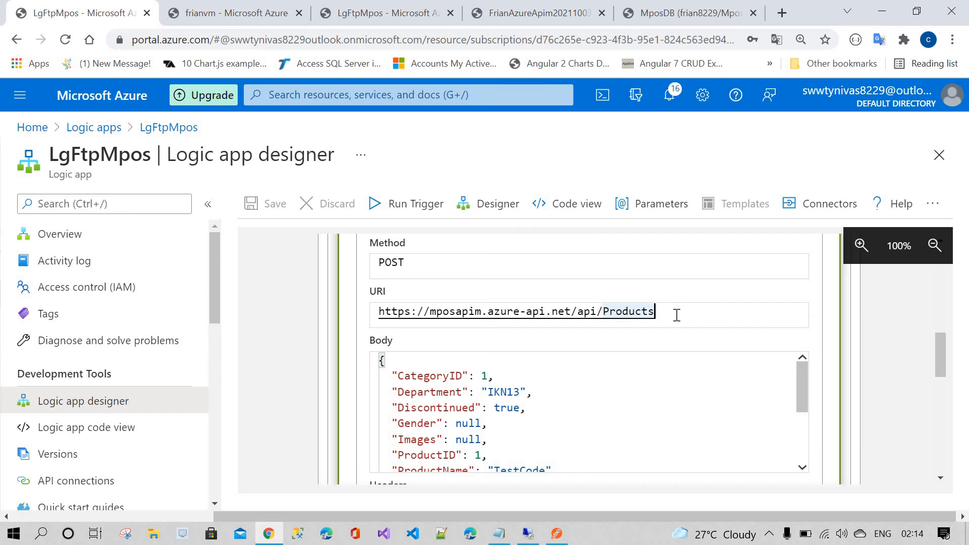
Step: Copy the App Service name from its overview page
{"action": "left_click", "coordinate": [548, 13]}
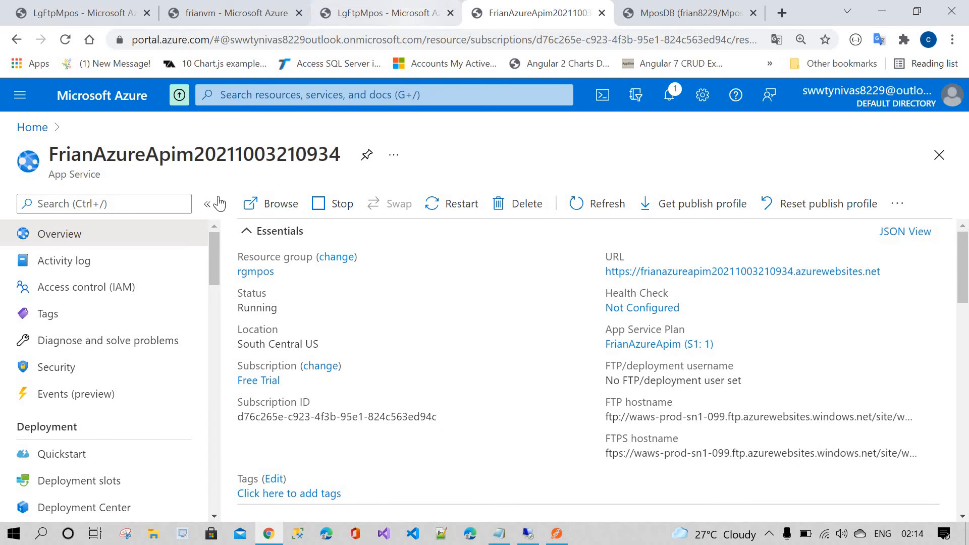
{"action": "double_click", "coordinate": [84, 175]}
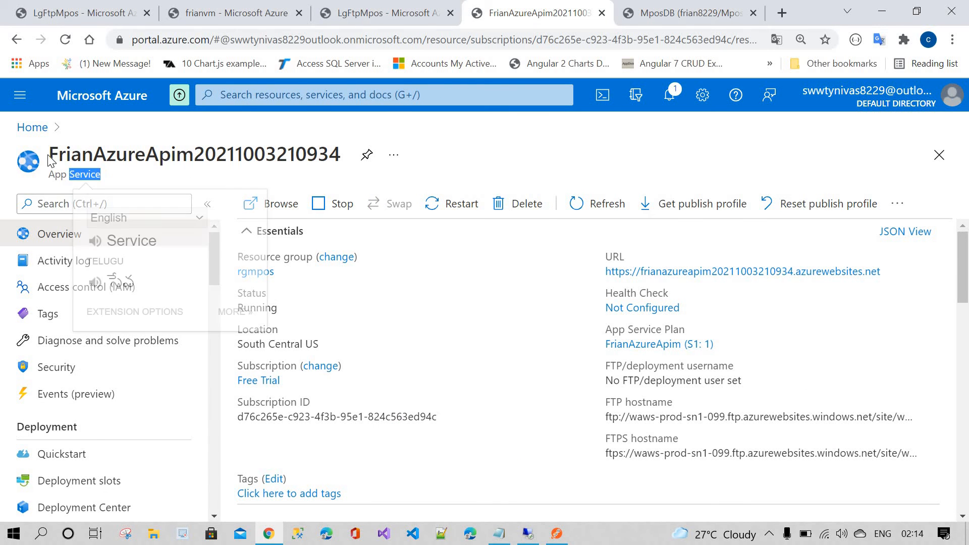
{"action": "left_click_drag", "start_coordinate": [51, 158], "coordinate": [422, 144]}
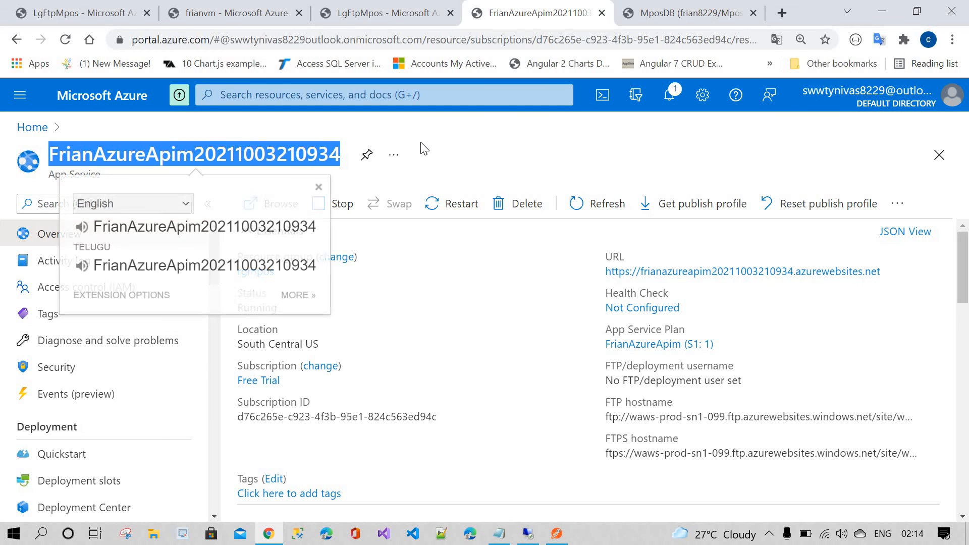
{"action": "key", "text": "ctrl+c"}
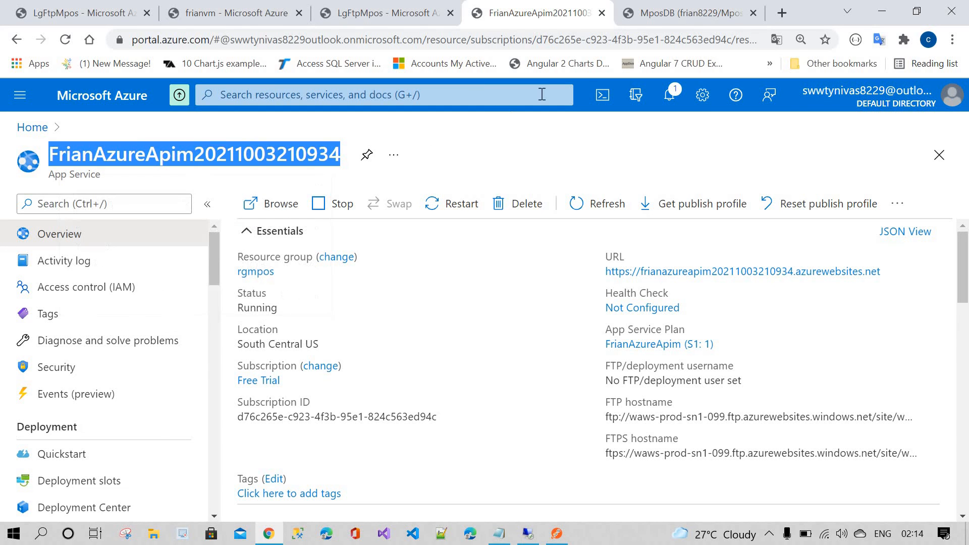
{"action": "double_click", "coordinate": [190, 152]}
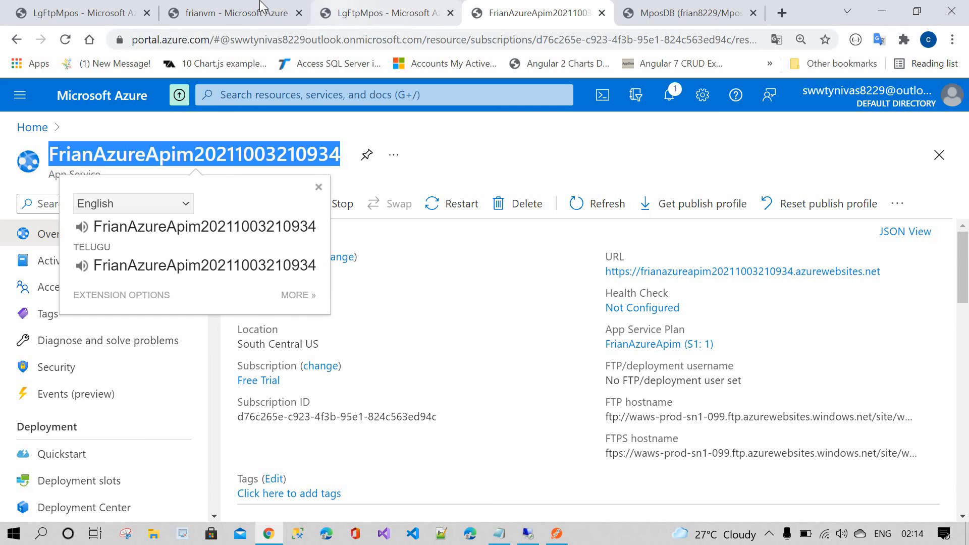
{"action": "left_click", "coordinate": [238, 12]}
{"action": "left_click", "coordinate": [384, 12]}
{"action": "left_click", "coordinate": [535, 12]}
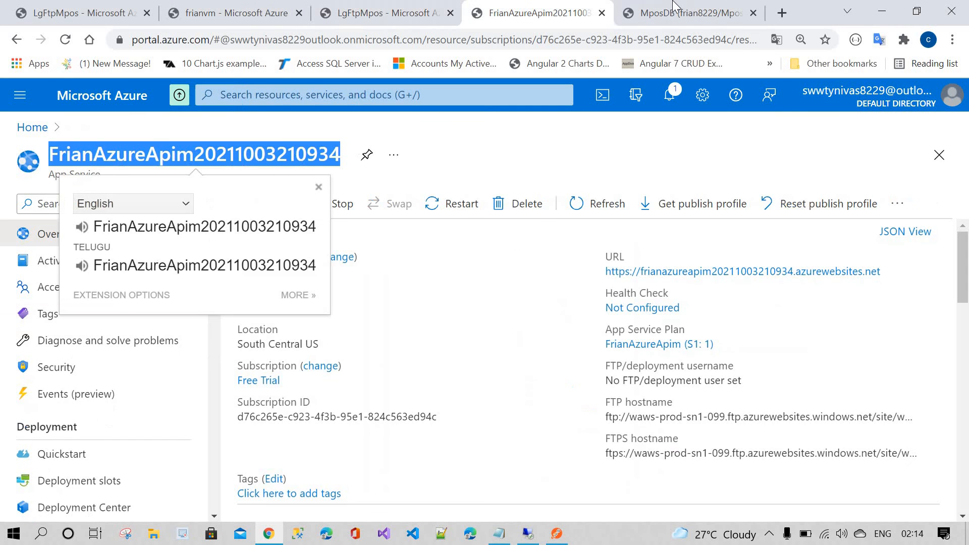
{"action": "left_click", "coordinate": [674, 12]}
{"action": "left_click", "coordinate": [546, 12]}
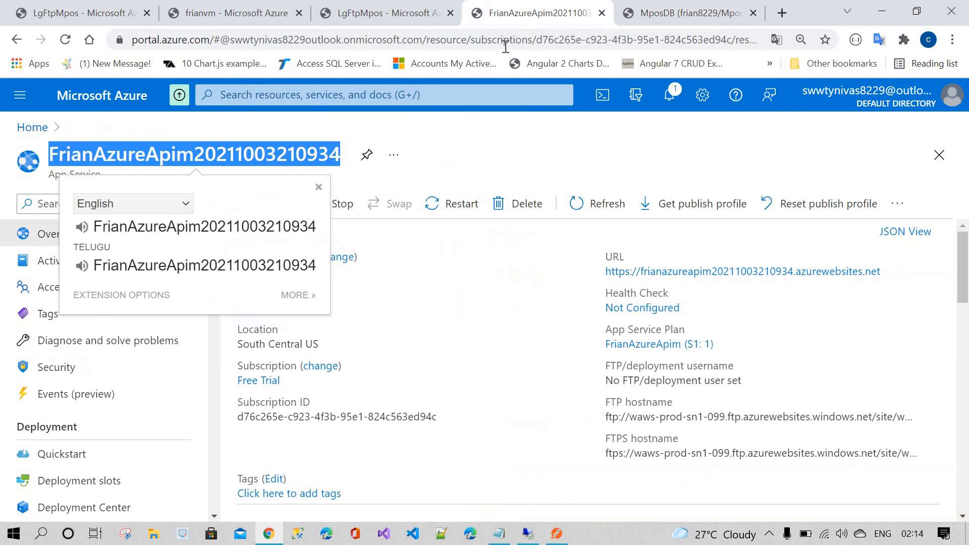
Step: Run the trigger again from the second logic app designer tab
{"action": "left_click", "coordinate": [415, 6]}
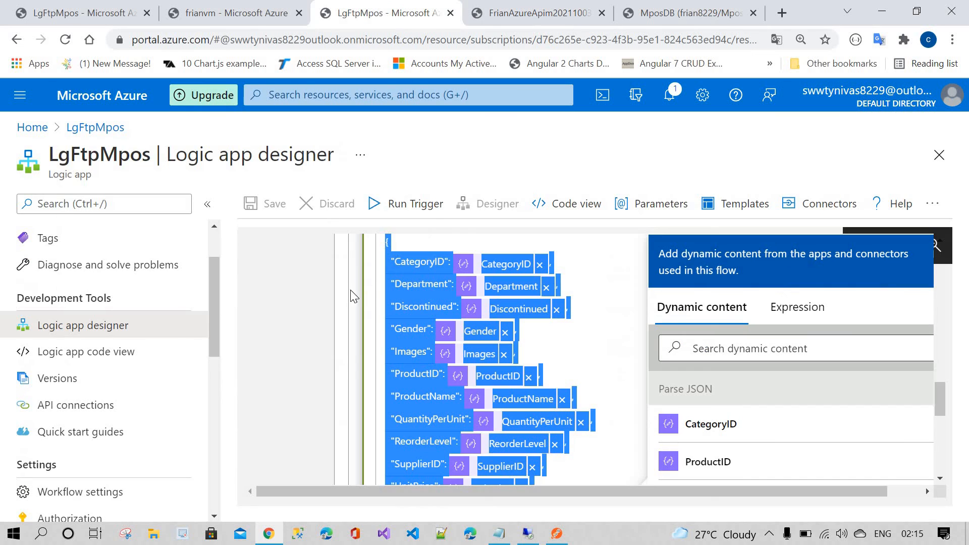
{"action": "left_click", "coordinate": [603, 271]}
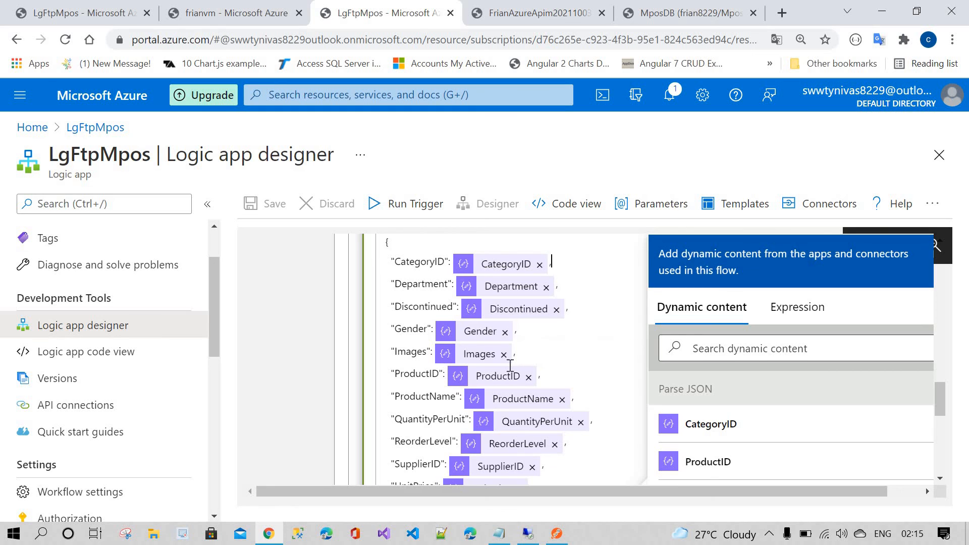
{"action": "scroll", "coordinate": [507, 363], "scroll_direction": "down", "scroll_amount": 3}
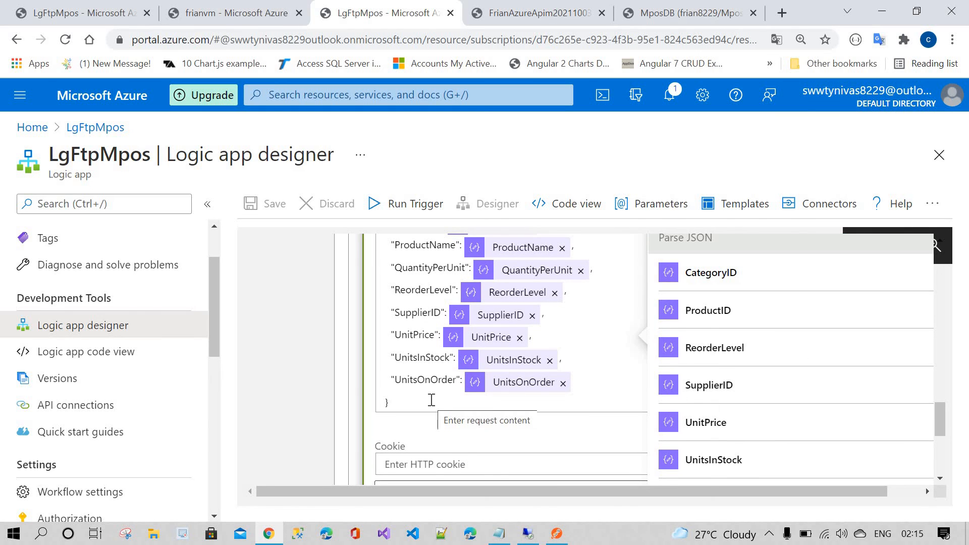
{"action": "left_click", "coordinate": [409, 204]}
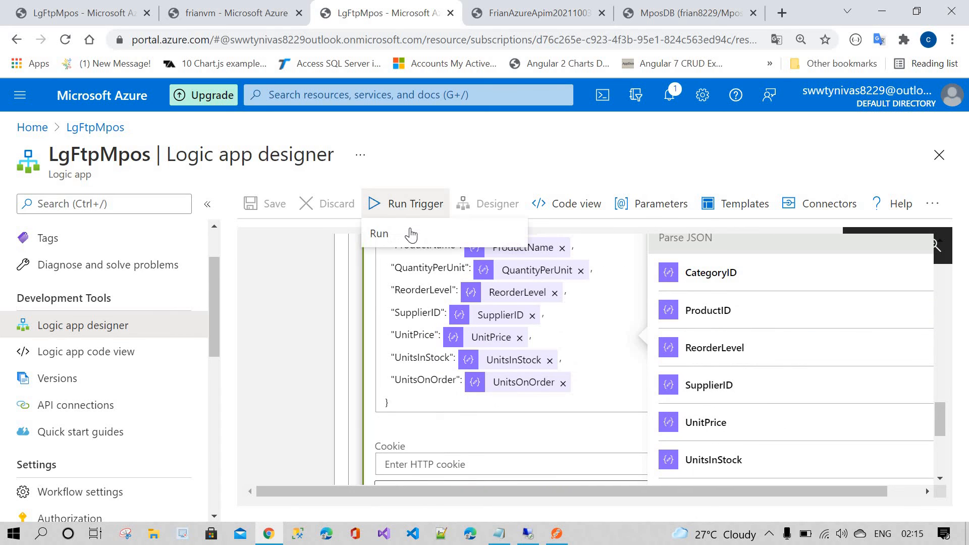
{"action": "left_click", "coordinate": [410, 235]}
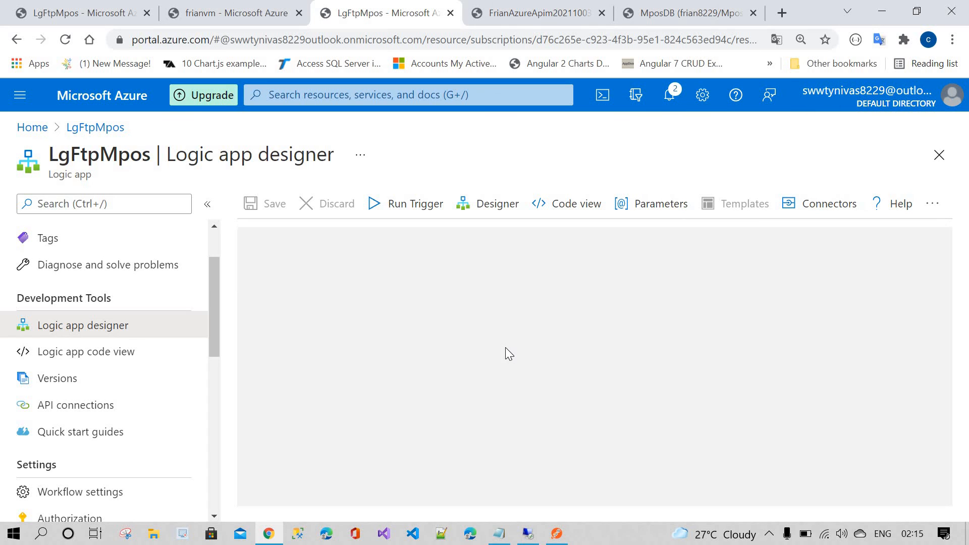
Step: Open the new run's HTTP action output and copy the returned ProductID from the response body
{"action": "scroll", "coordinate": [475, 374], "scroll_direction": "down", "scroll_amount": 3}
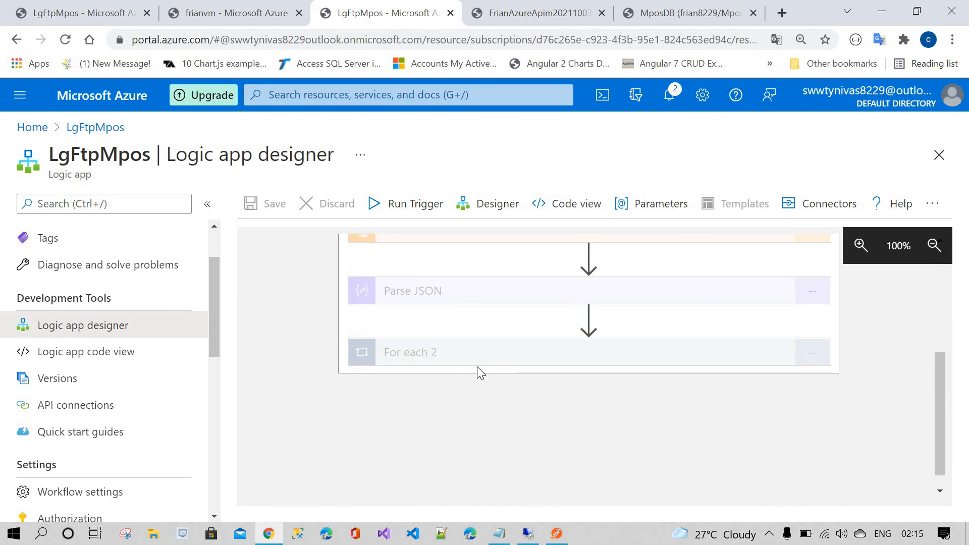
{"action": "left_click", "coordinate": [481, 364]}
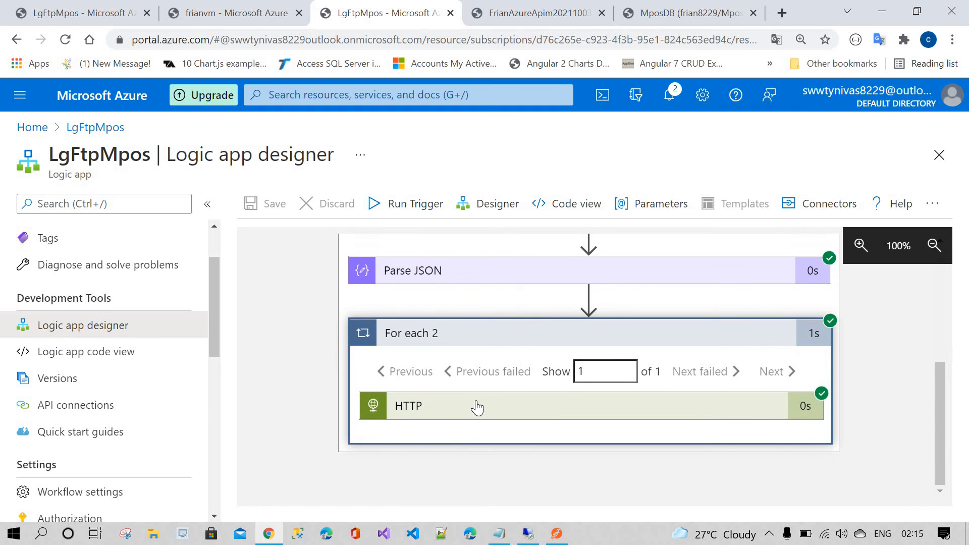
{"action": "left_click", "coordinate": [477, 407]}
{"action": "scroll", "coordinate": [429, 445], "scroll_direction": "down", "scroll_amount": 6}
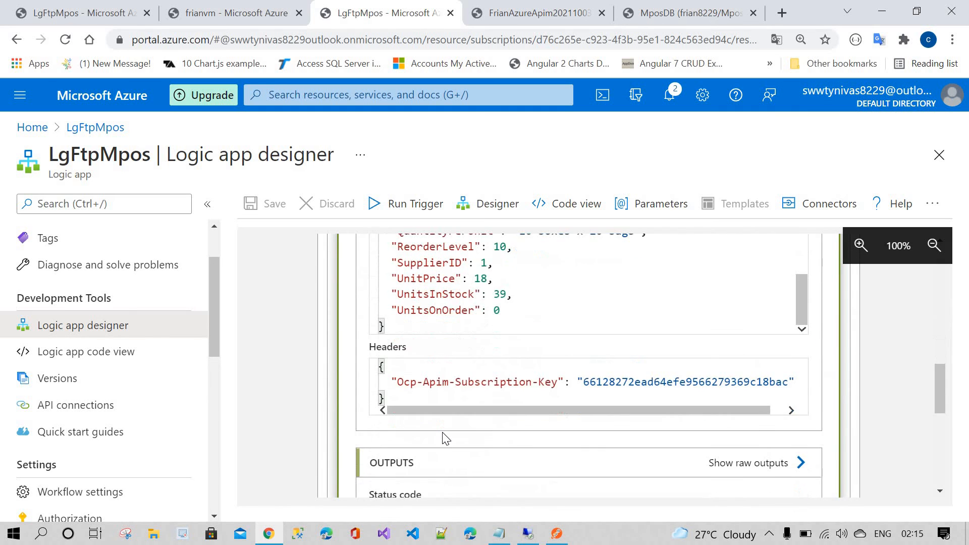
{"action": "scroll", "coordinate": [442, 432], "scroll_direction": "down", "scroll_amount": 8}
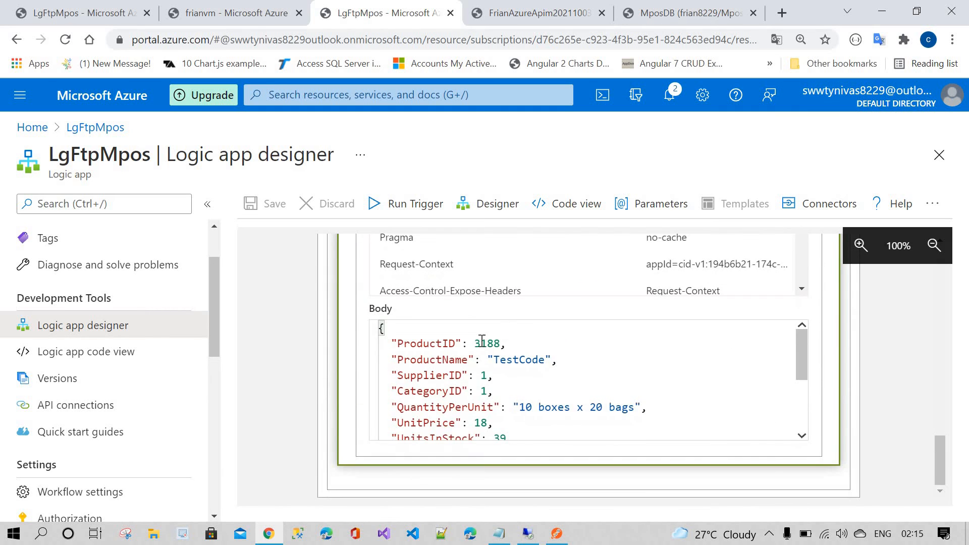
{"action": "double_click", "coordinate": [495, 344]}
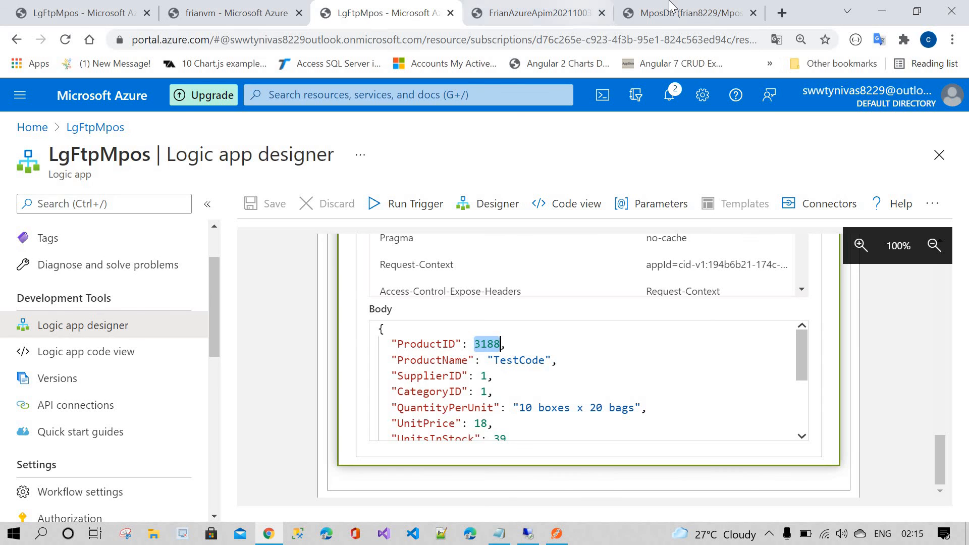
Step: Query the Products table for productid '3188' in the database query editor and check the result row
{"action": "left_click", "coordinate": [657, 13]}
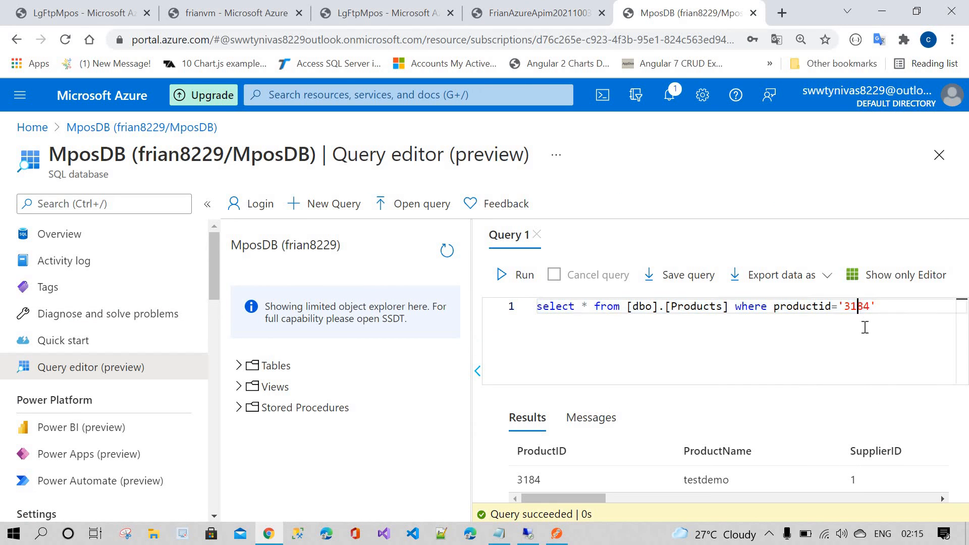
{"action": "double_click", "coordinate": [857, 306]}
{"action": "key", "text": "ctrl+v"}
{"action": "left_click", "coordinate": [515, 275]}
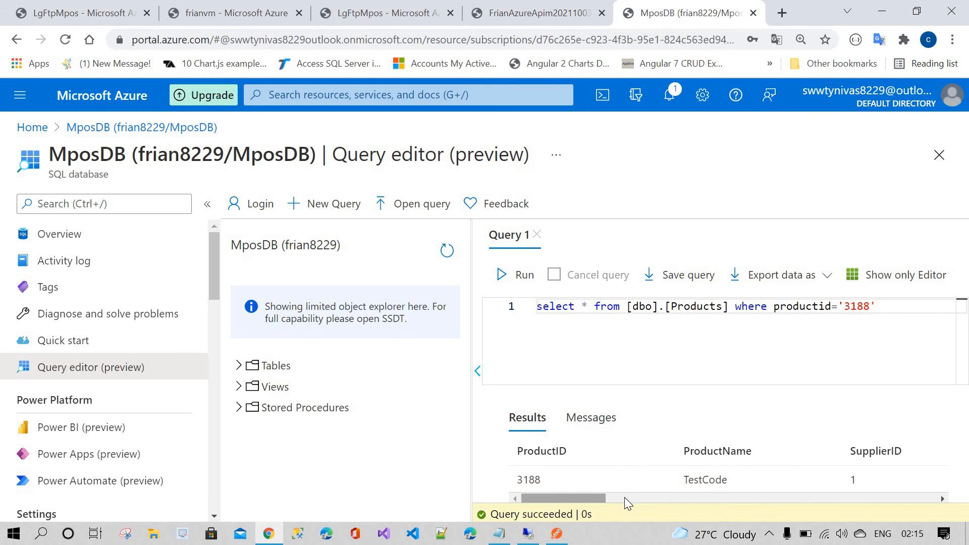
{"action": "left_click_drag", "start_coordinate": [626, 498], "coordinate": [538, 481]}
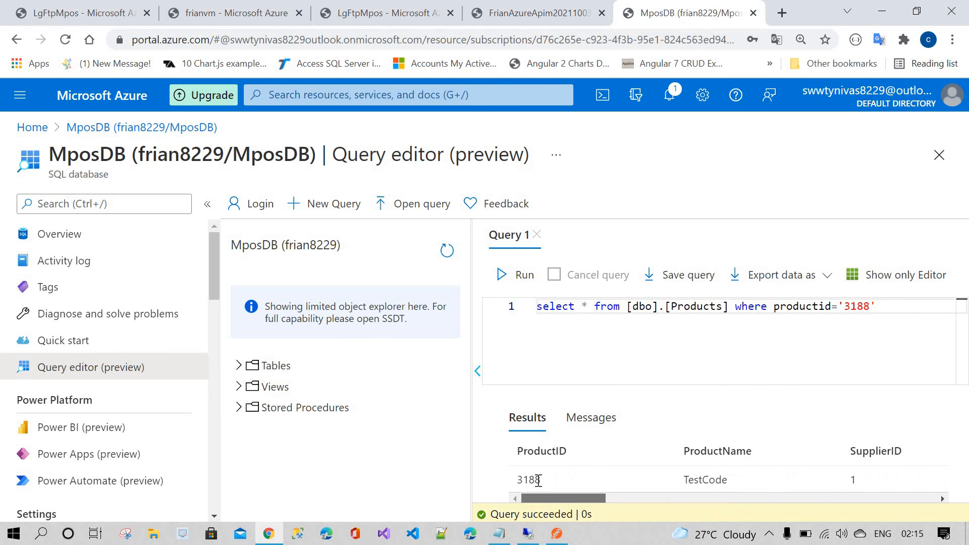
{"action": "double_click", "coordinate": [693, 481]}
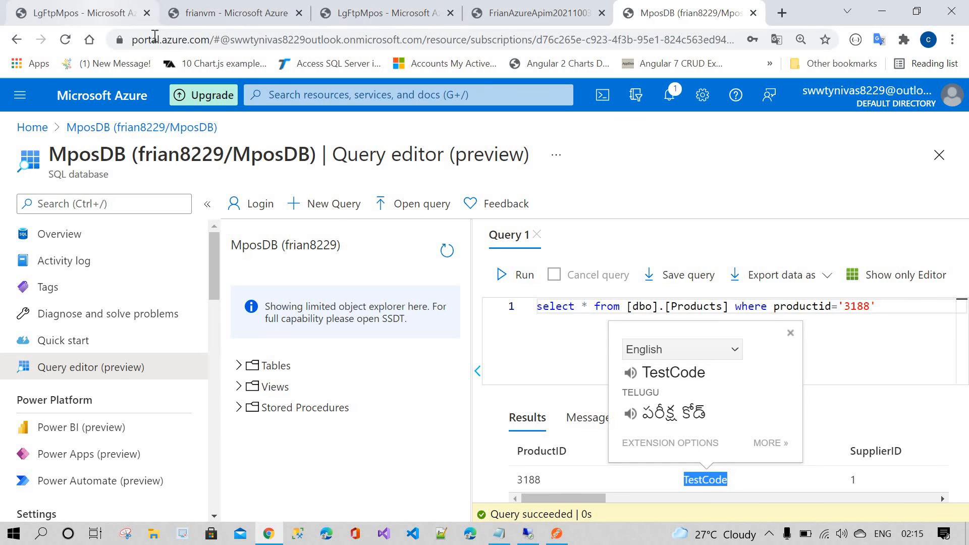
Step: Compare the HTTP response bodies of both logic app runs with the database query result
{"action": "left_click", "coordinate": [126, 12]}
{"action": "scroll", "coordinate": [525, 398], "scroll_direction": "down", "scroll_amount": 10}
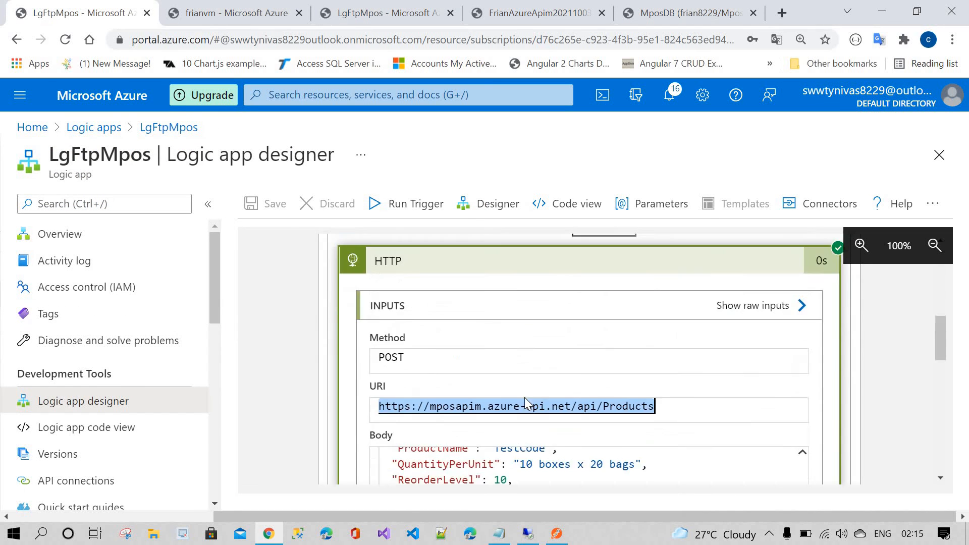
{"action": "scroll", "coordinate": [506, 368], "scroll_direction": "down", "scroll_amount": 2}
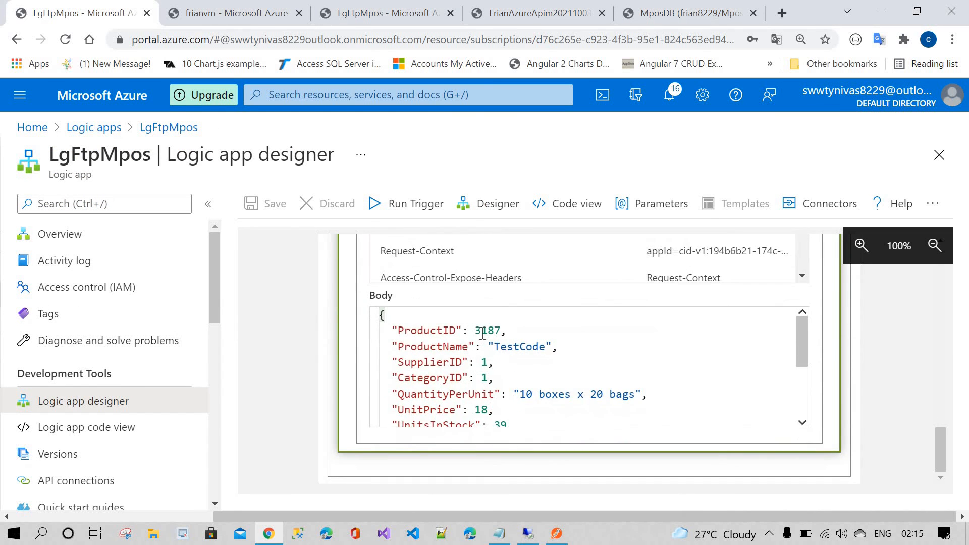
{"action": "left_click", "coordinate": [282, 11]}
{"action": "left_click", "coordinate": [374, 6]}
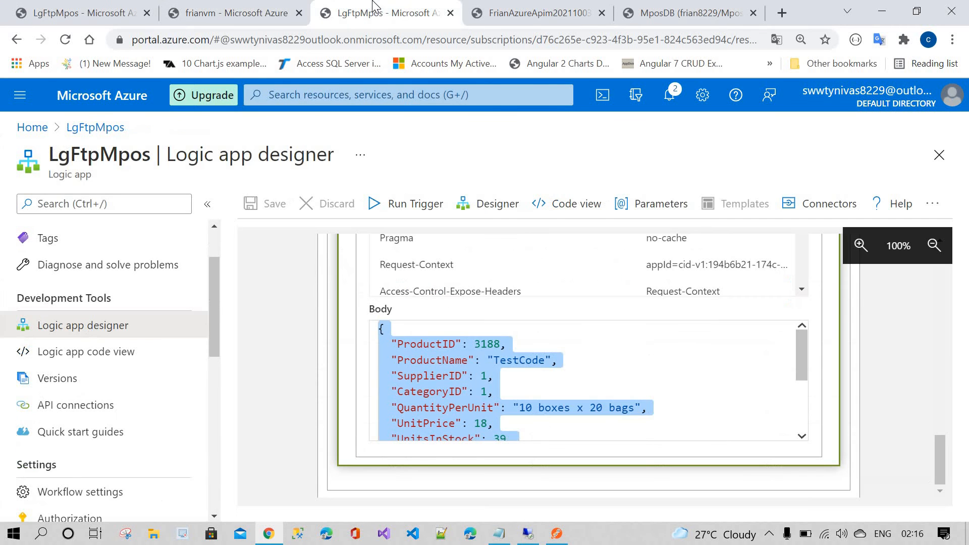
{"action": "left_click", "coordinate": [490, 347]}
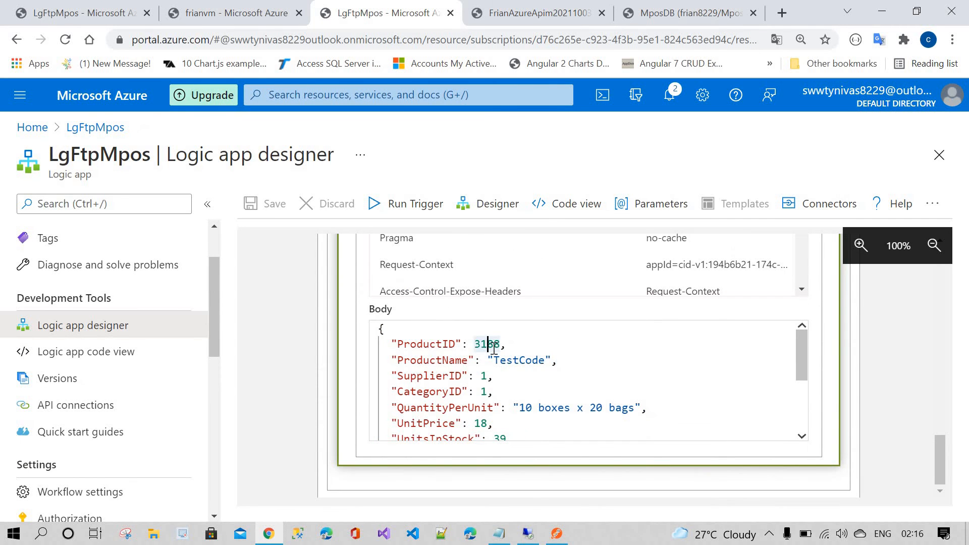
{"action": "left_click", "coordinate": [669, 8]}
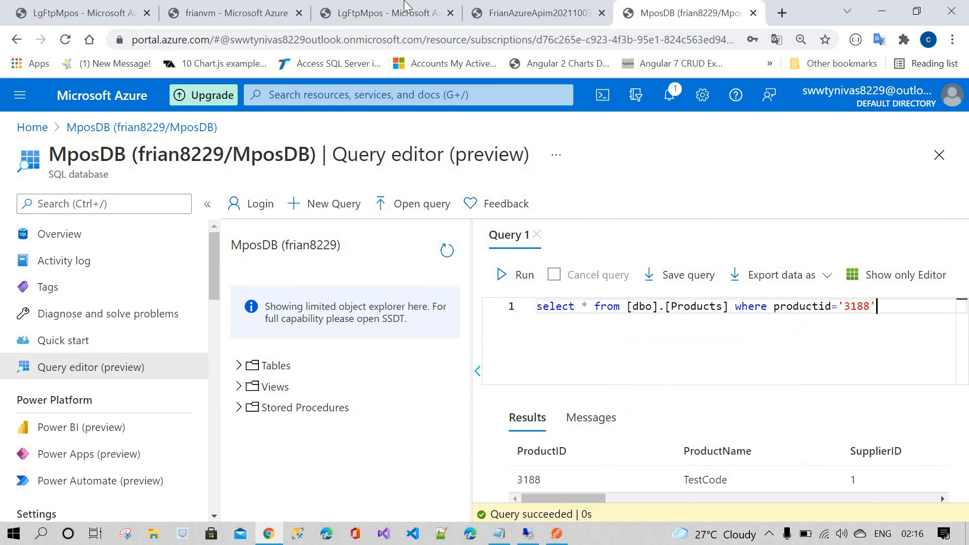
{"action": "left_click", "coordinate": [374, 11]}
{"action": "left_click", "coordinate": [525, 344]}
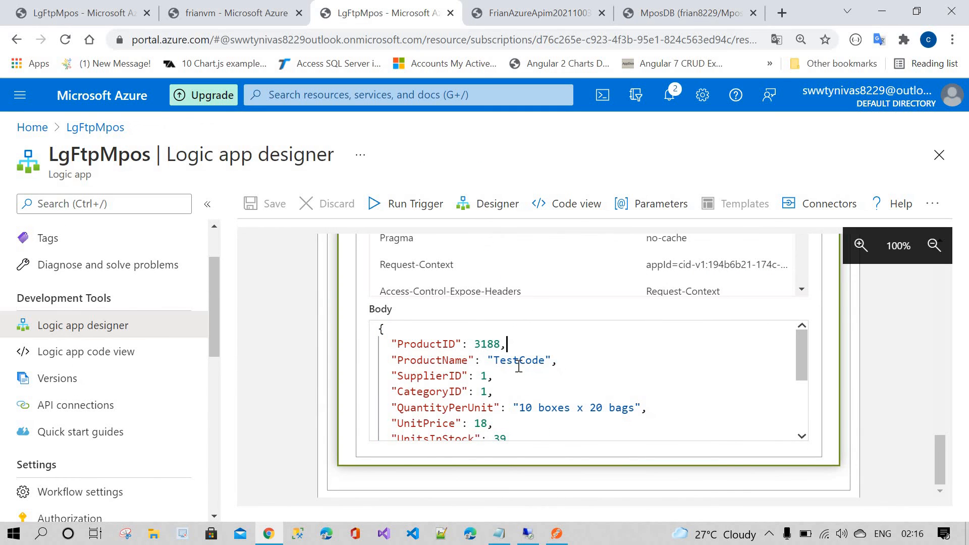
{"action": "double_click", "coordinate": [518, 360]}
{"action": "left_click", "coordinate": [520, 361]}
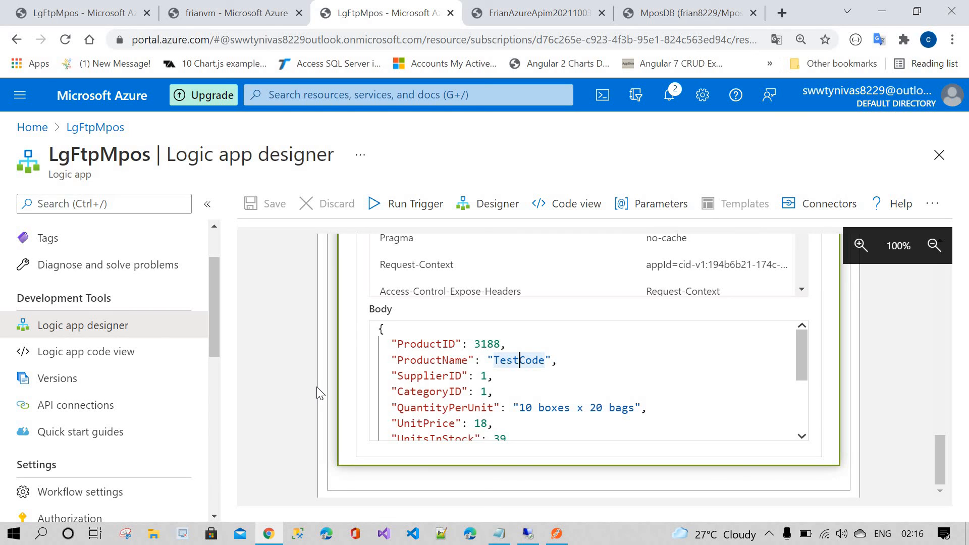
{"action": "scroll", "coordinate": [318, 392], "scroll_direction": "up", "scroll_amount": 3}
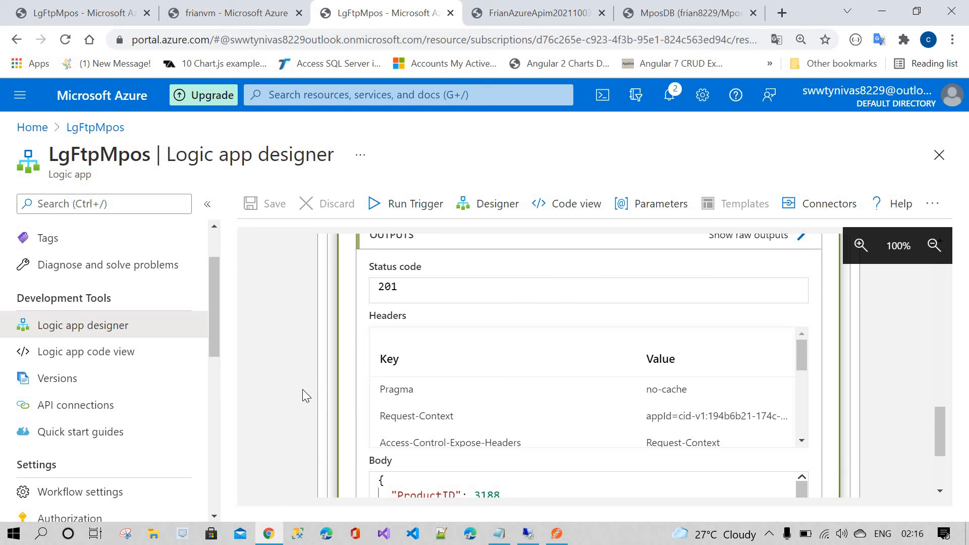